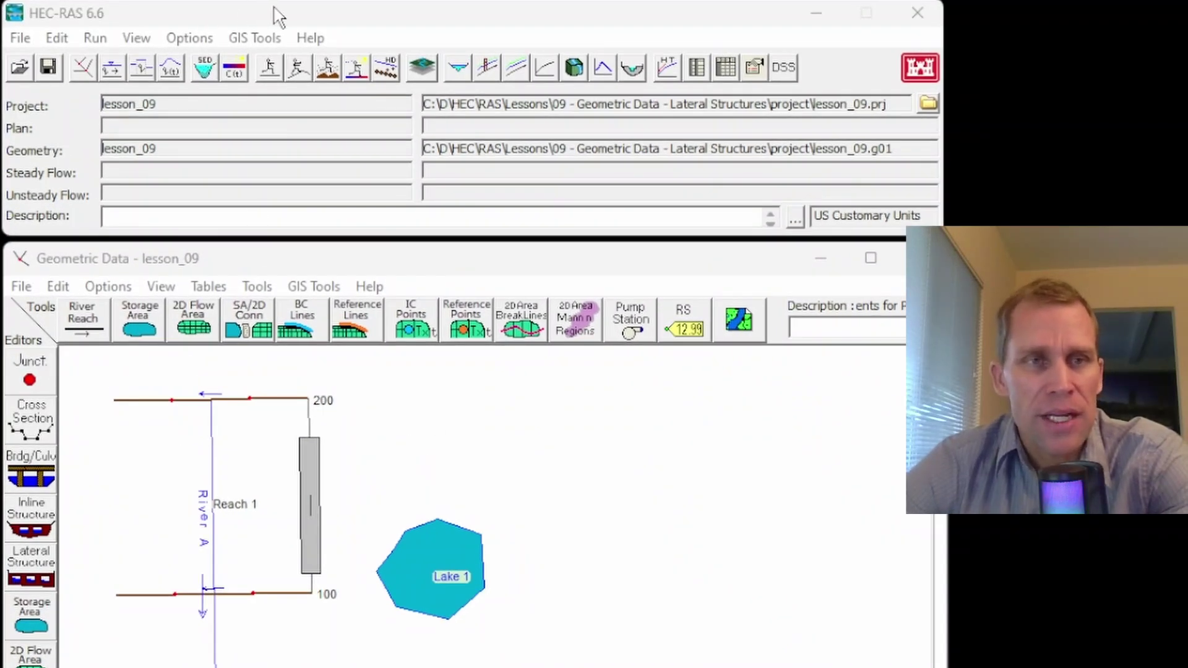
# Open the lateral structure editor from the geometric data and select River A, Reach 1.
pyautogui.click(166, 15)
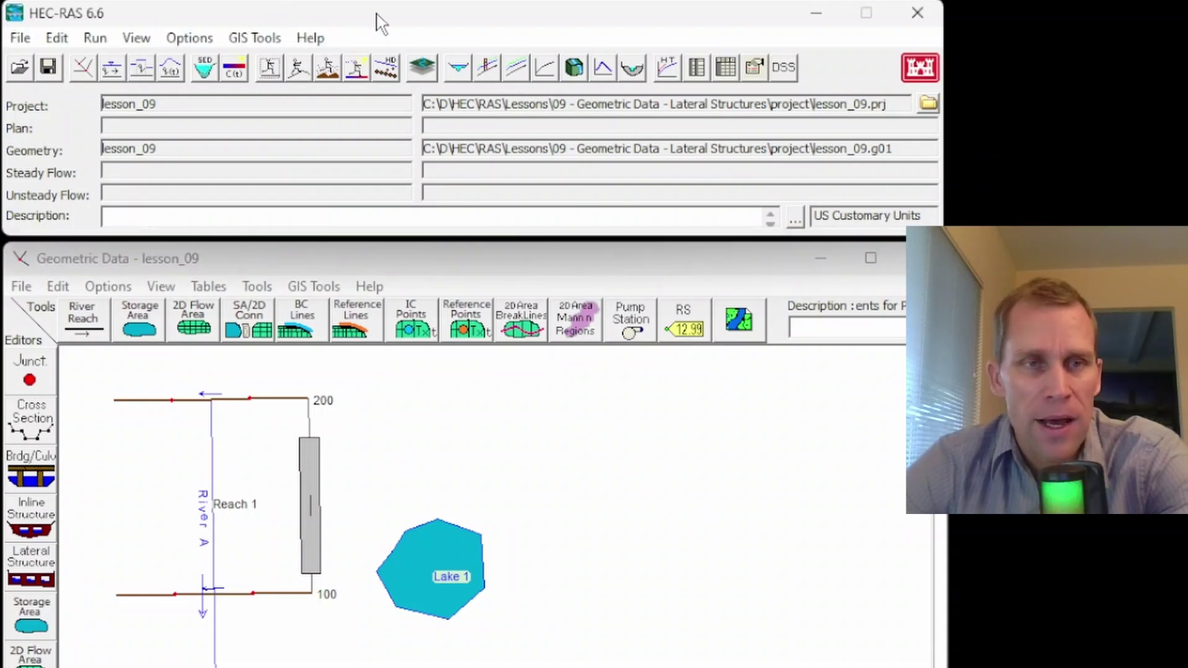
pyautogui.click(165, 259)
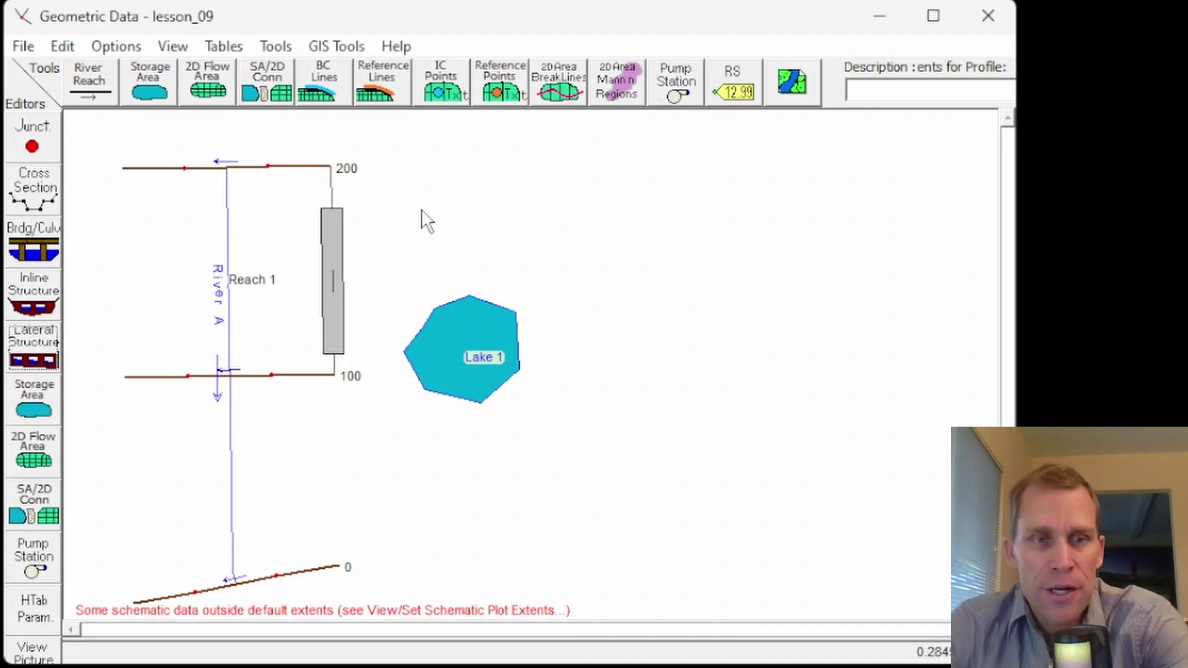
pyautogui.click(38, 360)
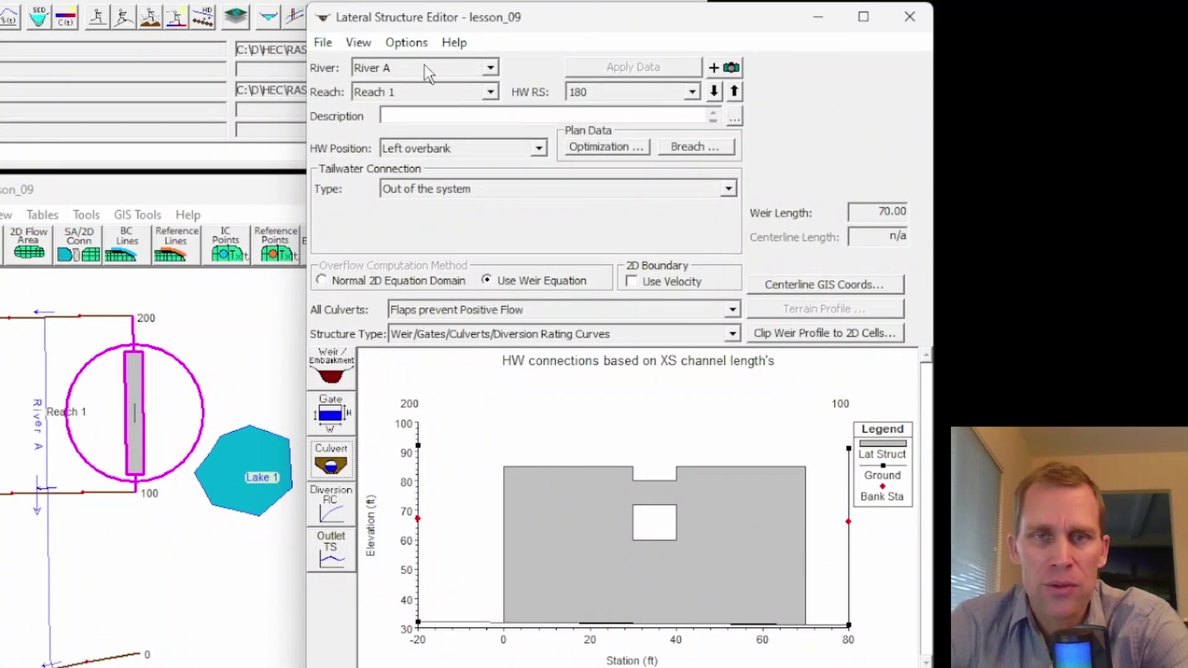
pyautogui.click(490, 67)
pyautogui.click(470, 82)
pyautogui.click(490, 92)
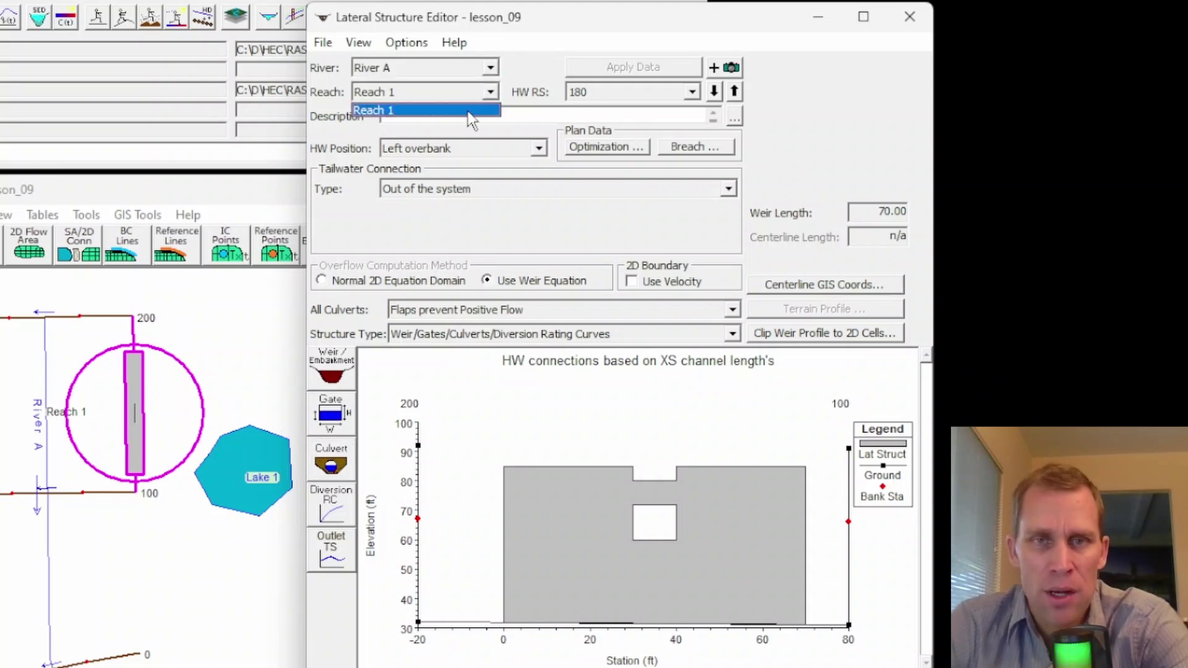
pyautogui.click(471, 107)
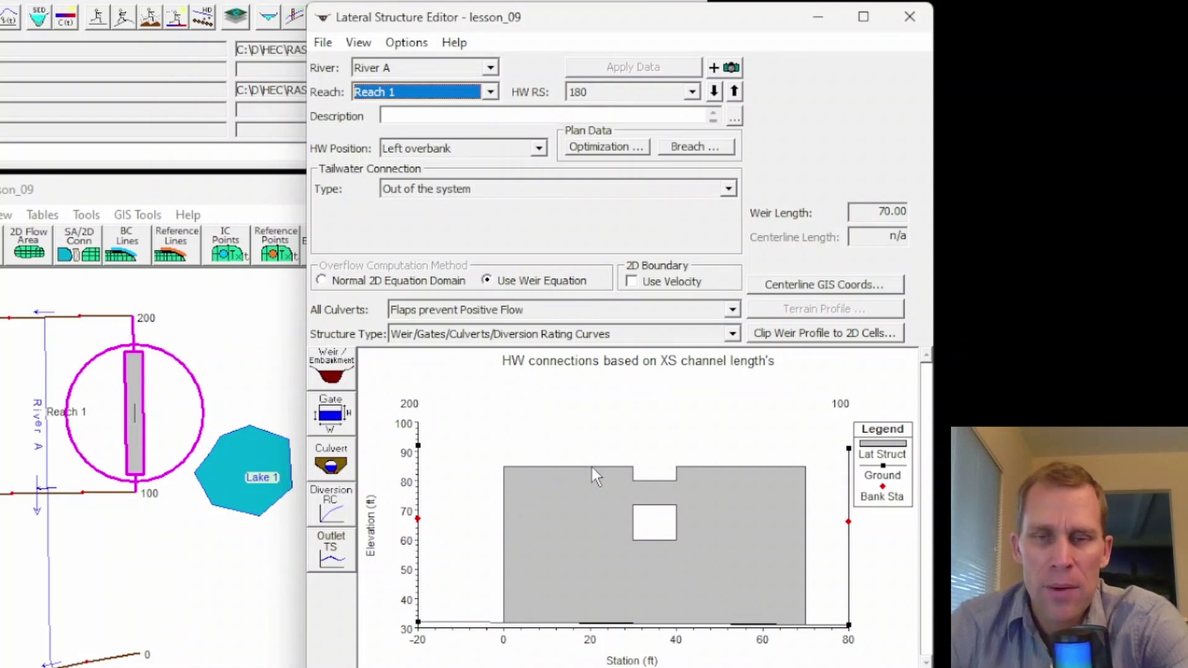
# Examine the gate settings of the lateral structure at river station 180 and the available structure editing commands.
pyautogui.click(351, 427)
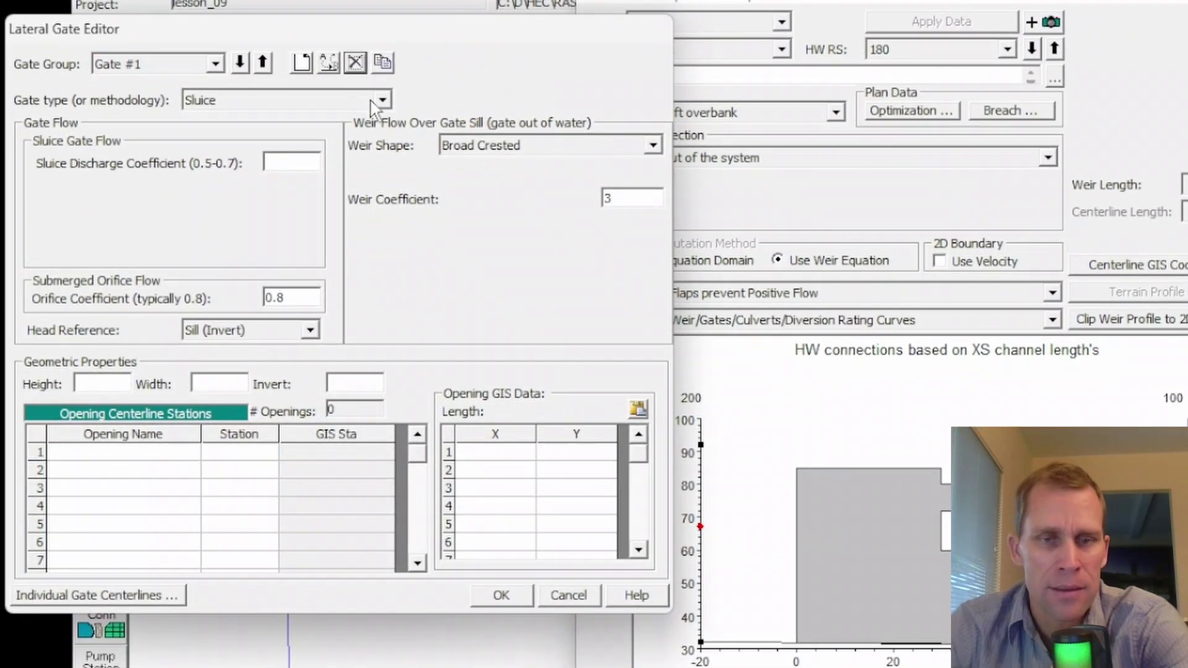
pyautogui.click(522, 601)
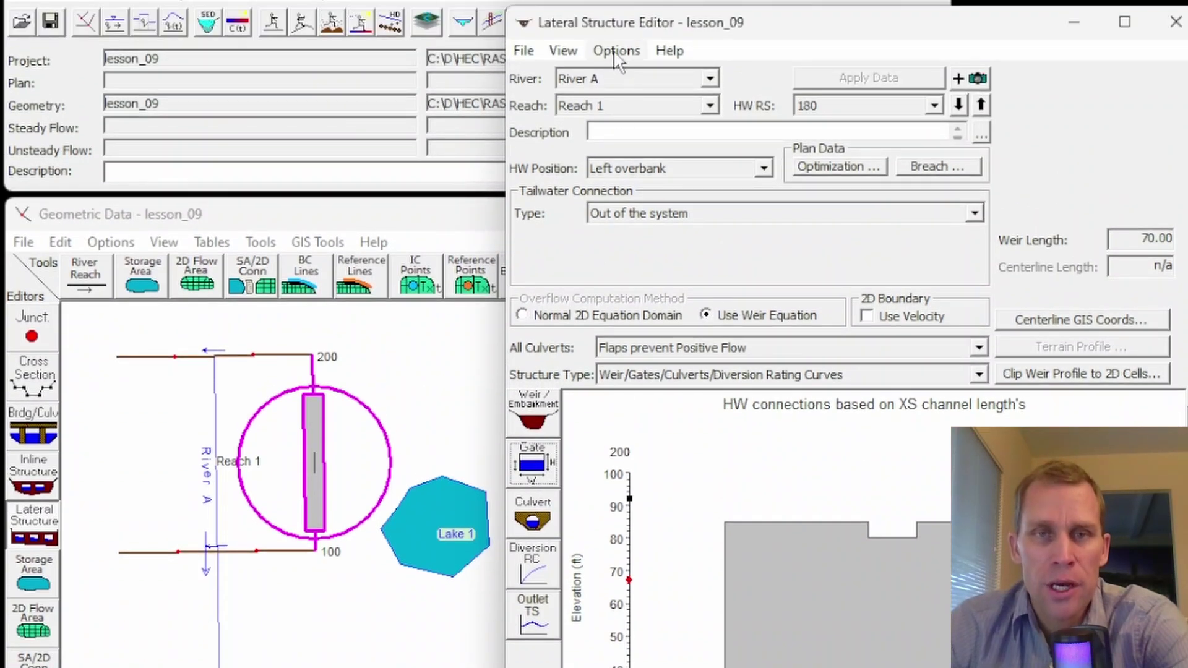
pyautogui.click(616, 51)
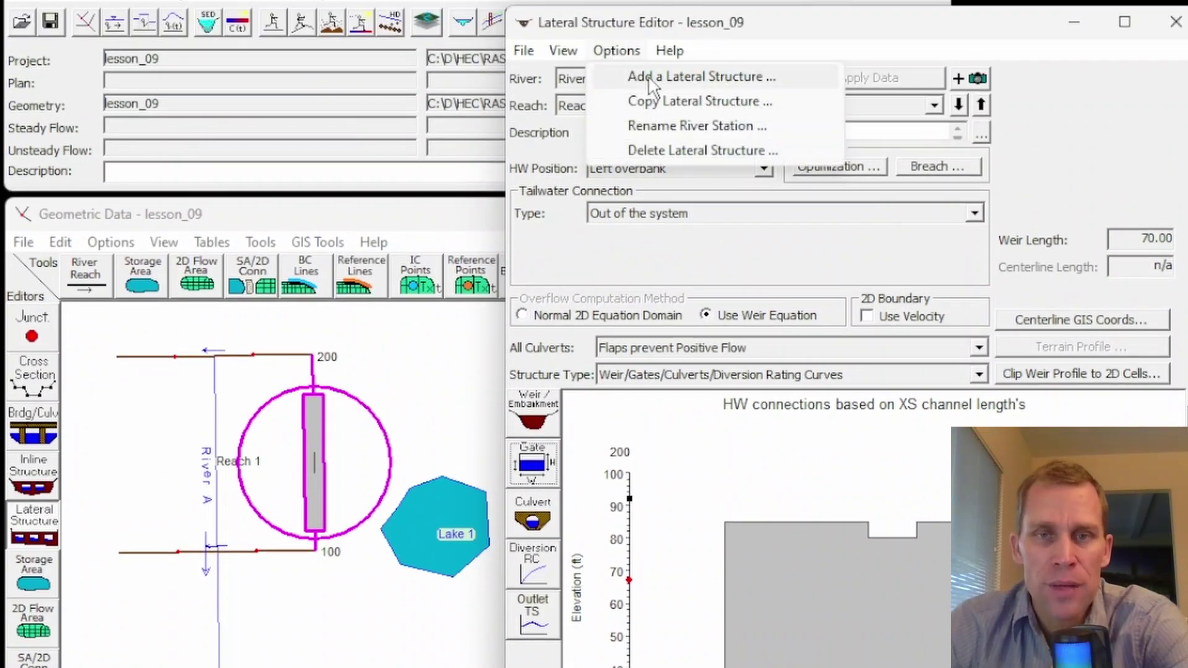
pyautogui.press('Escape')
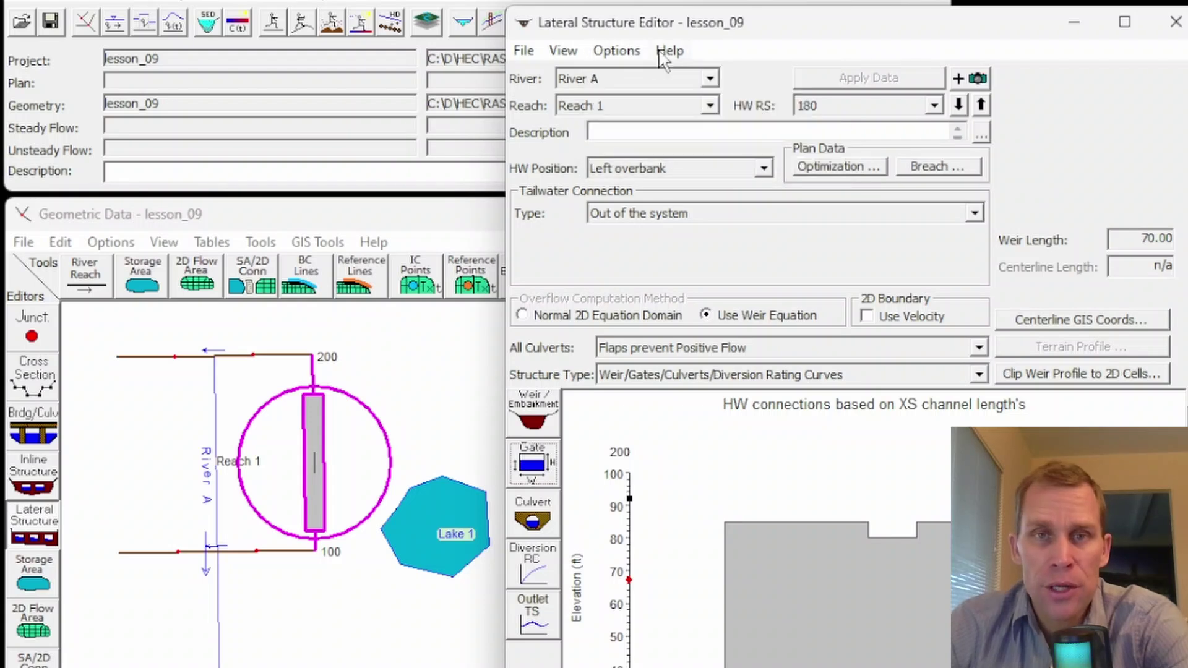
# Delete the lateral structure at river station 180 on Reach 1 and close the lateral structure editor.
pyautogui.click(830, 108)
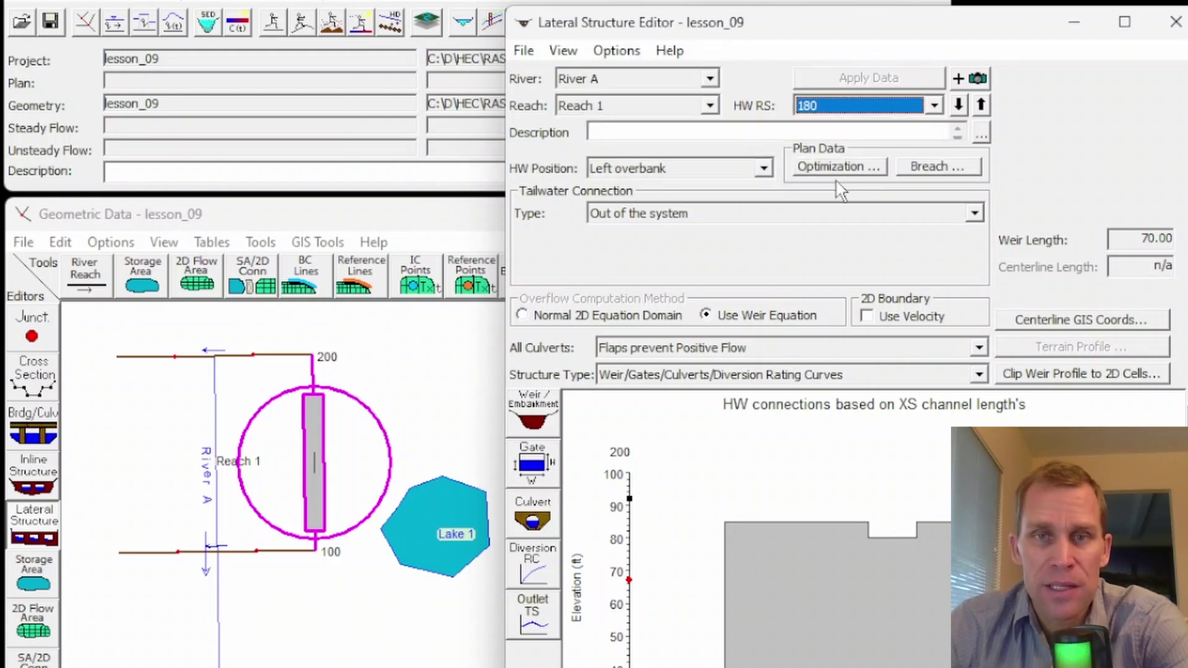
pyautogui.click(615, 50)
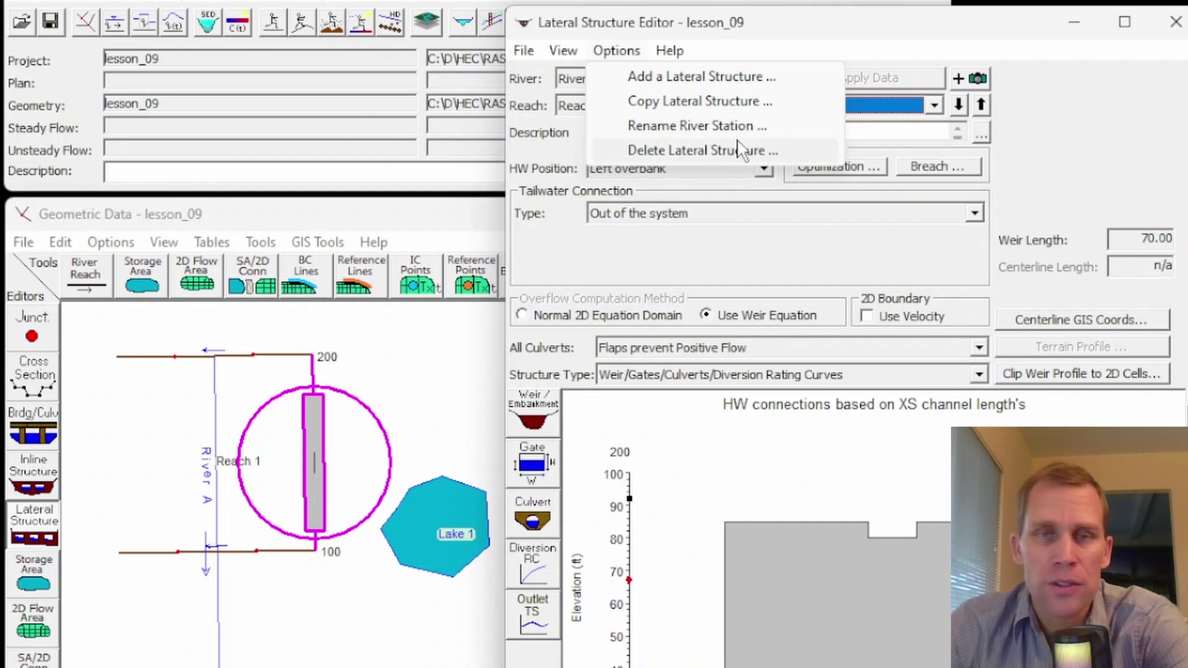
pyautogui.click(716, 25)
pyautogui.click(616, 50)
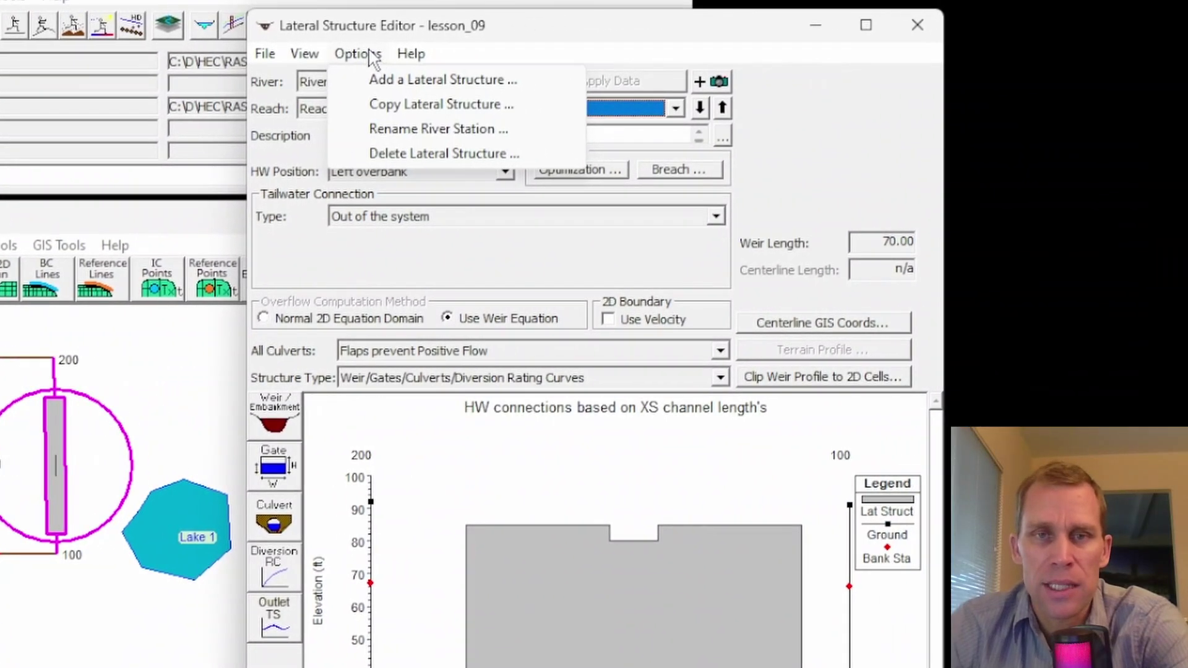
pyautogui.click(443, 153)
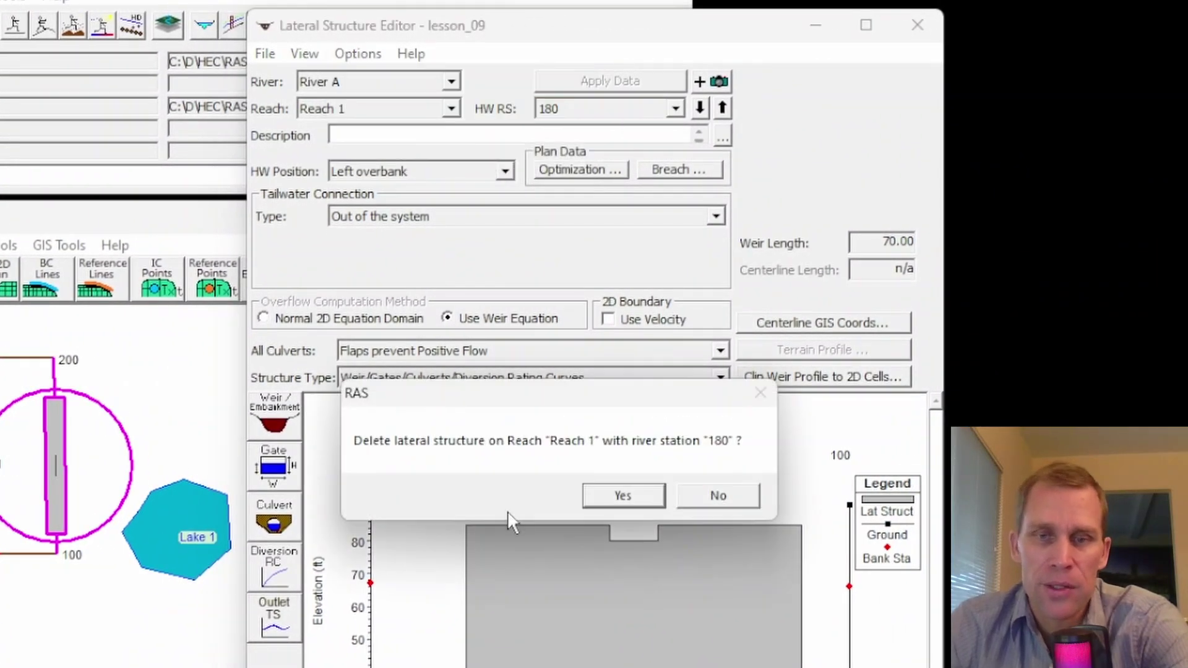
pyautogui.click(622, 495)
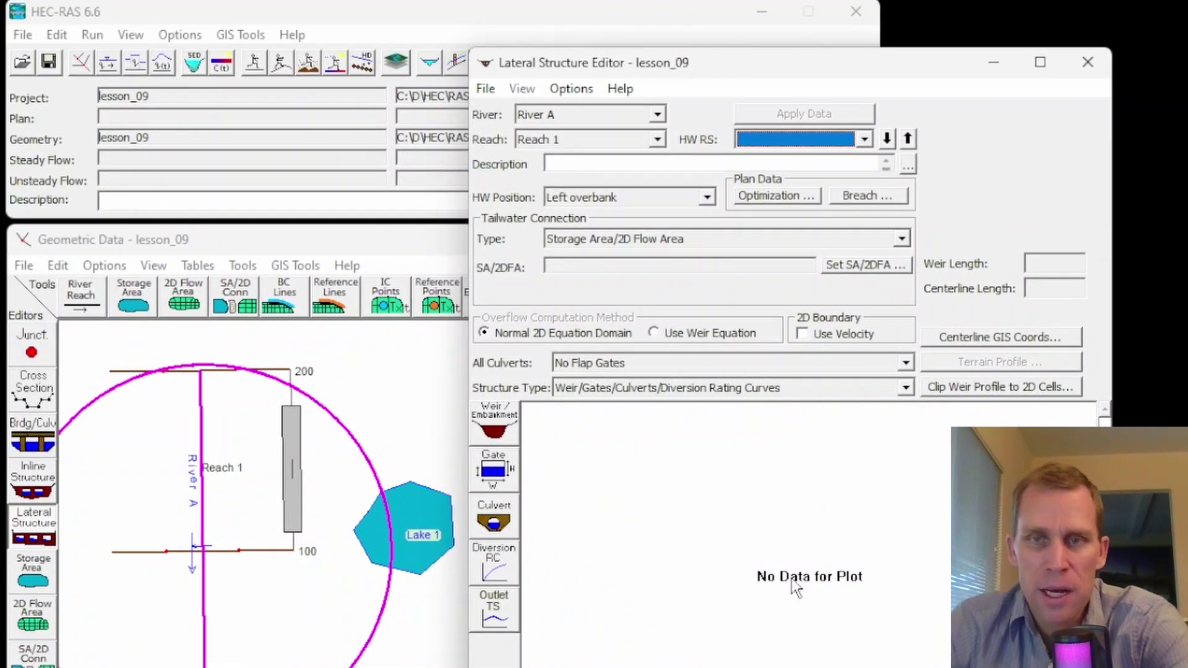
pyautogui.click(1084, 65)
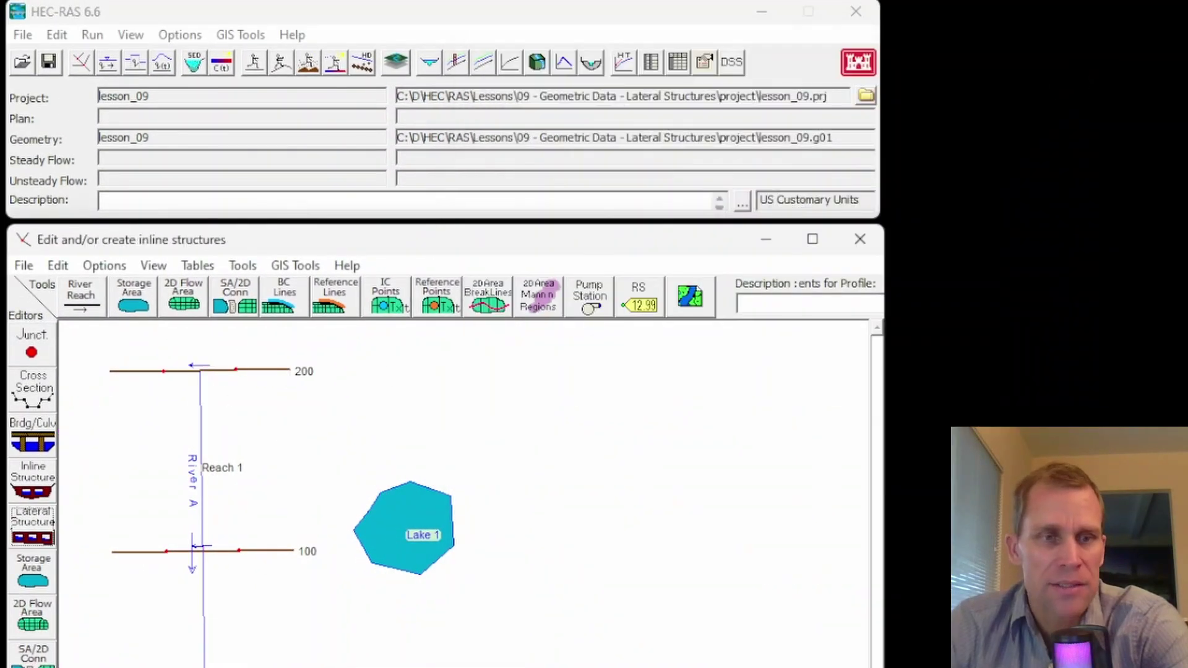
# Add a new lateral structure at river station 180 in Reach 1 of River A.
pyautogui.click(32, 526)
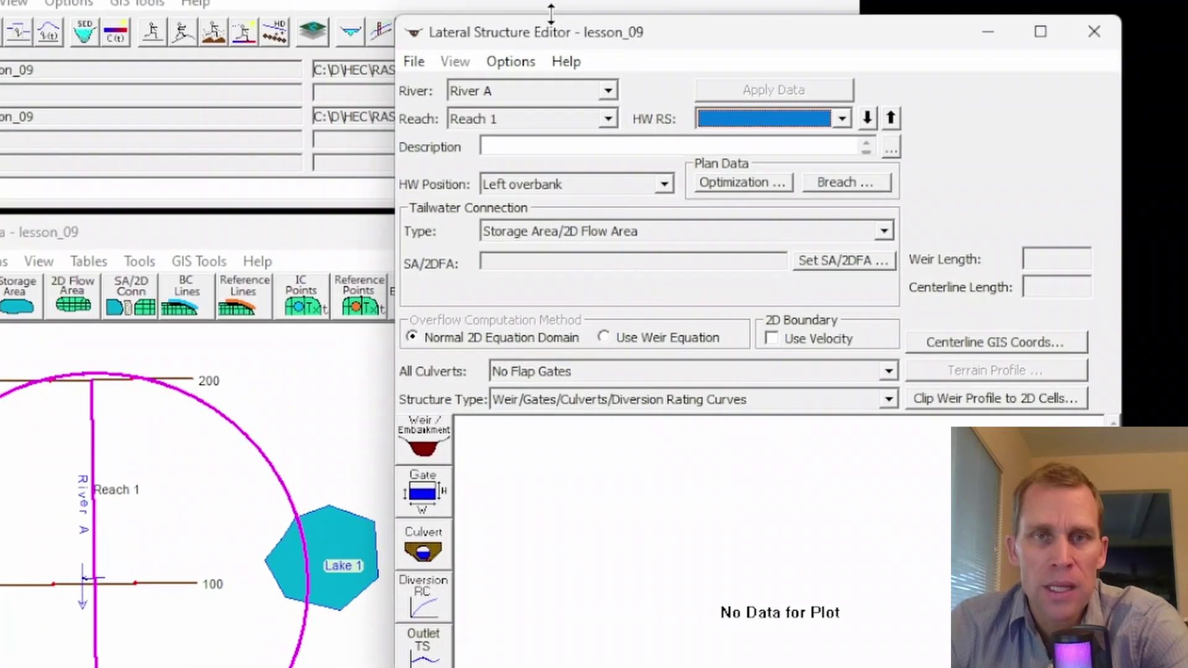
pyautogui.click(511, 61)
pyautogui.click(539, 86)
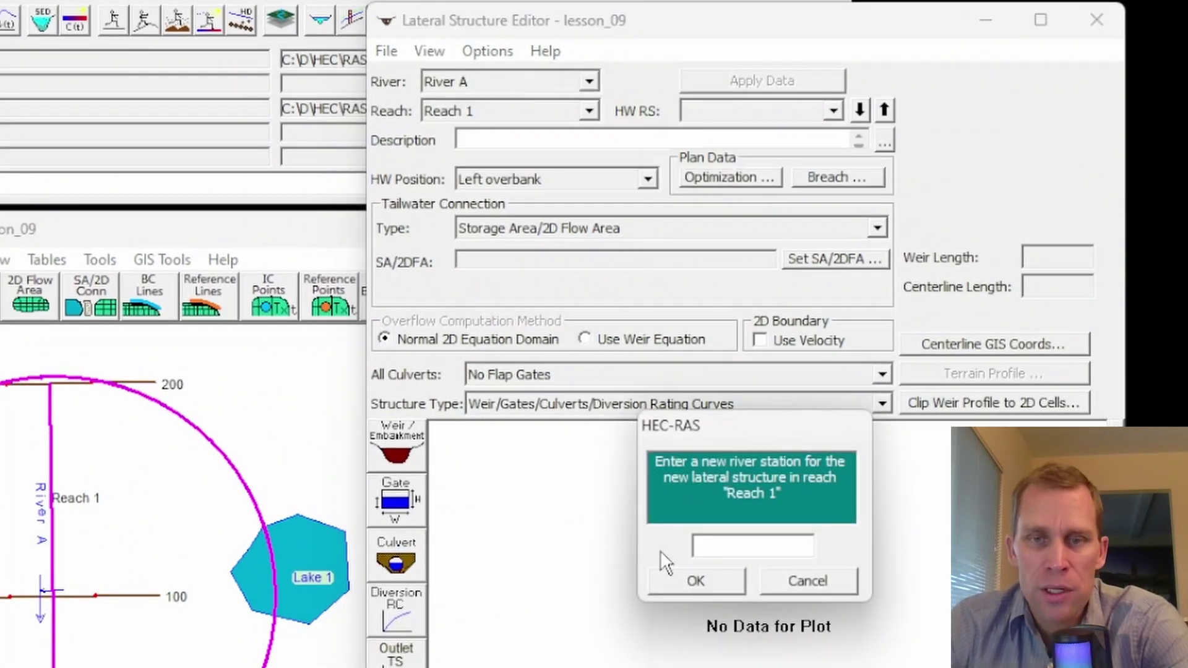
pyautogui.write('180')
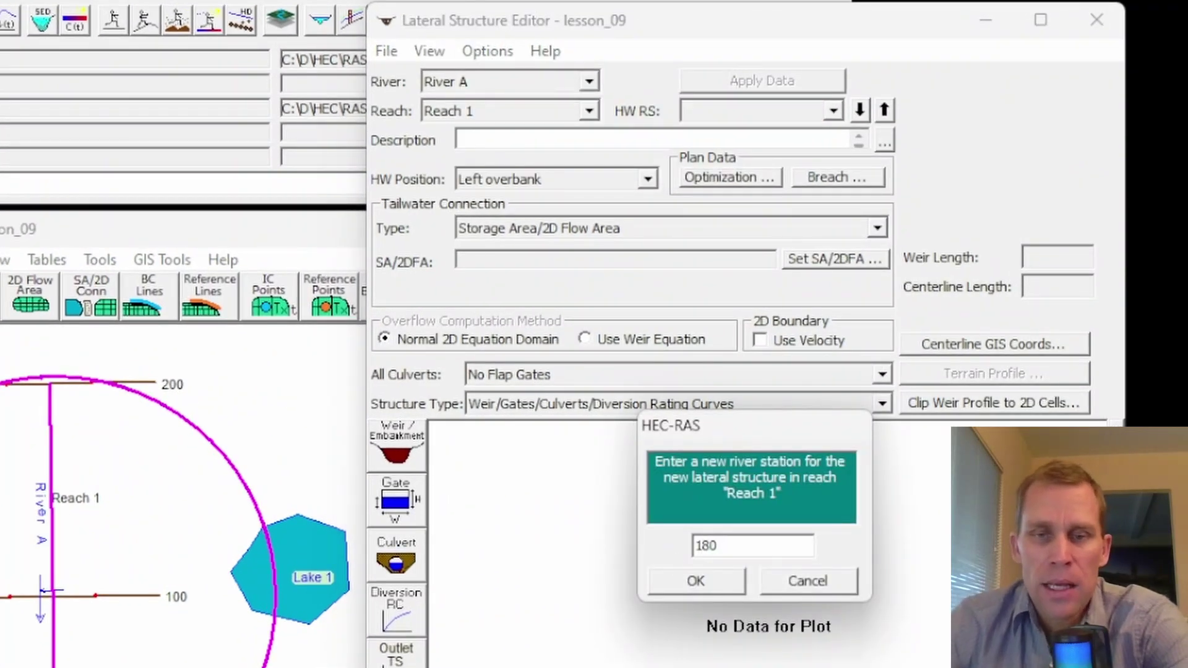
pyautogui.click(727, 581)
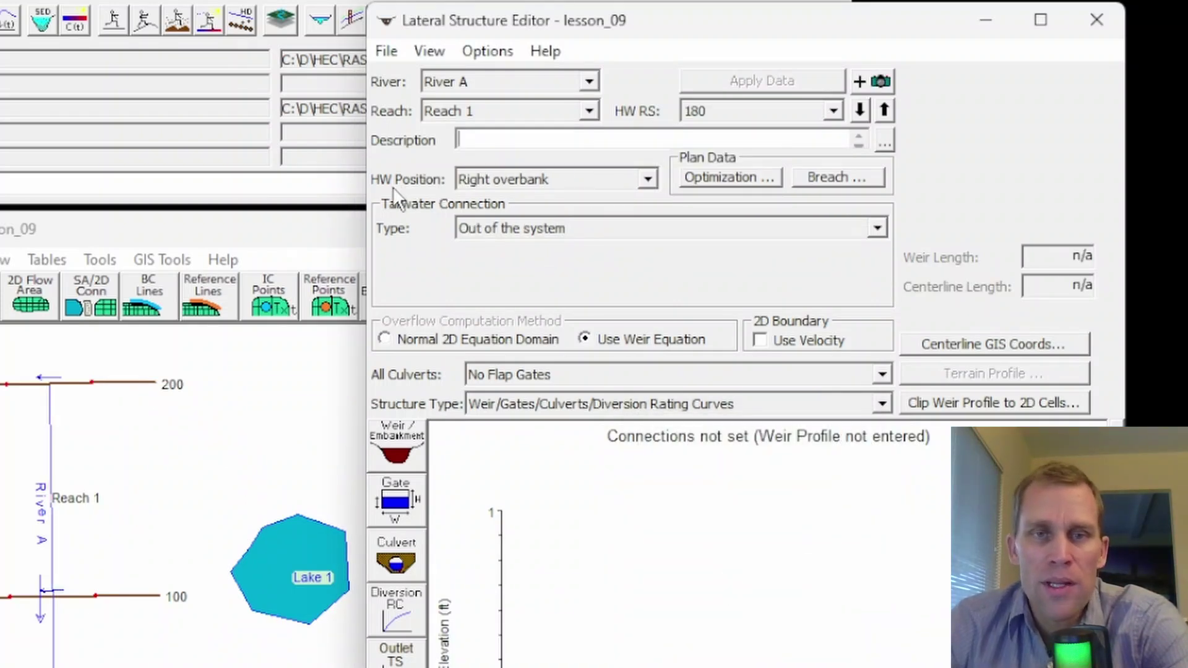
# Review the headwater position choices, then examine the cross section at river station 200.
pyautogui.click(508, 180)
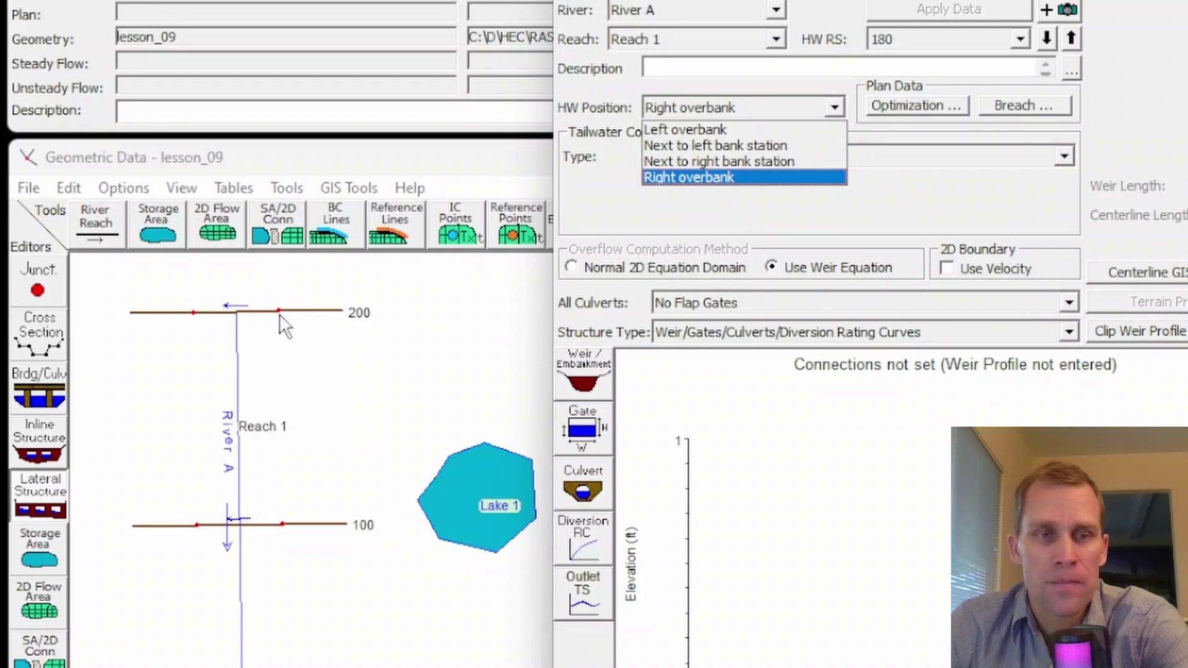
pyautogui.press('Escape')
pyautogui.hotkey('alt', 'F4')
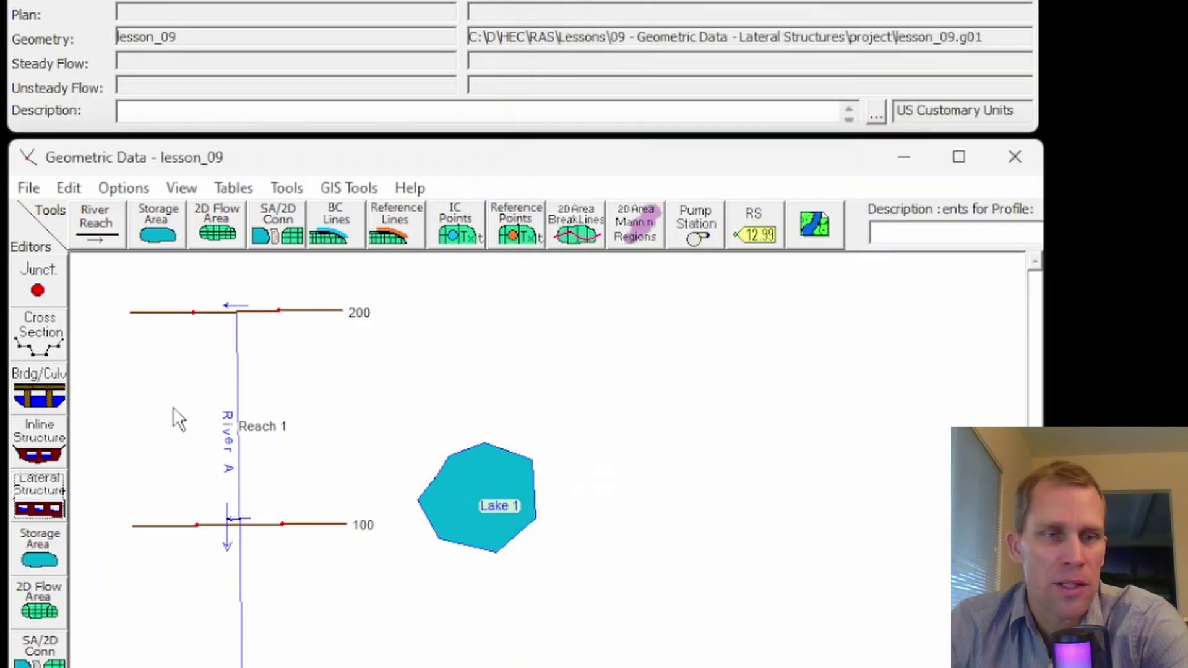
pyautogui.click(39, 333)
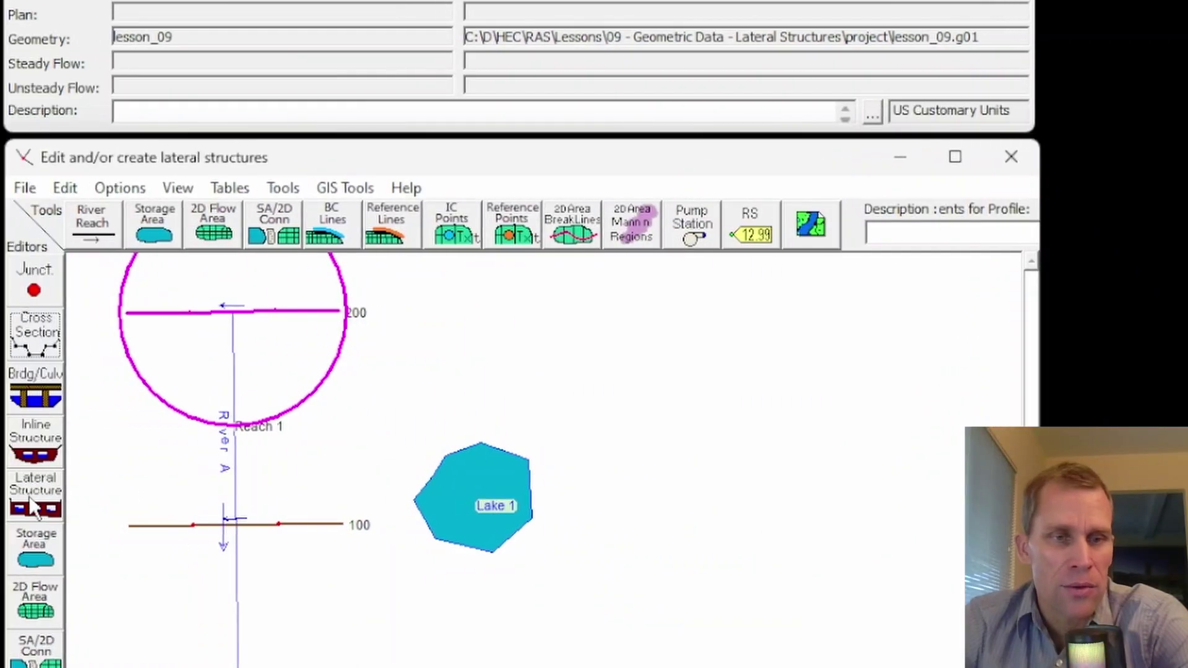
# Set the headwater position of the lateral structure at river station 180 to Left overbank.
pyautogui.click(38, 495)
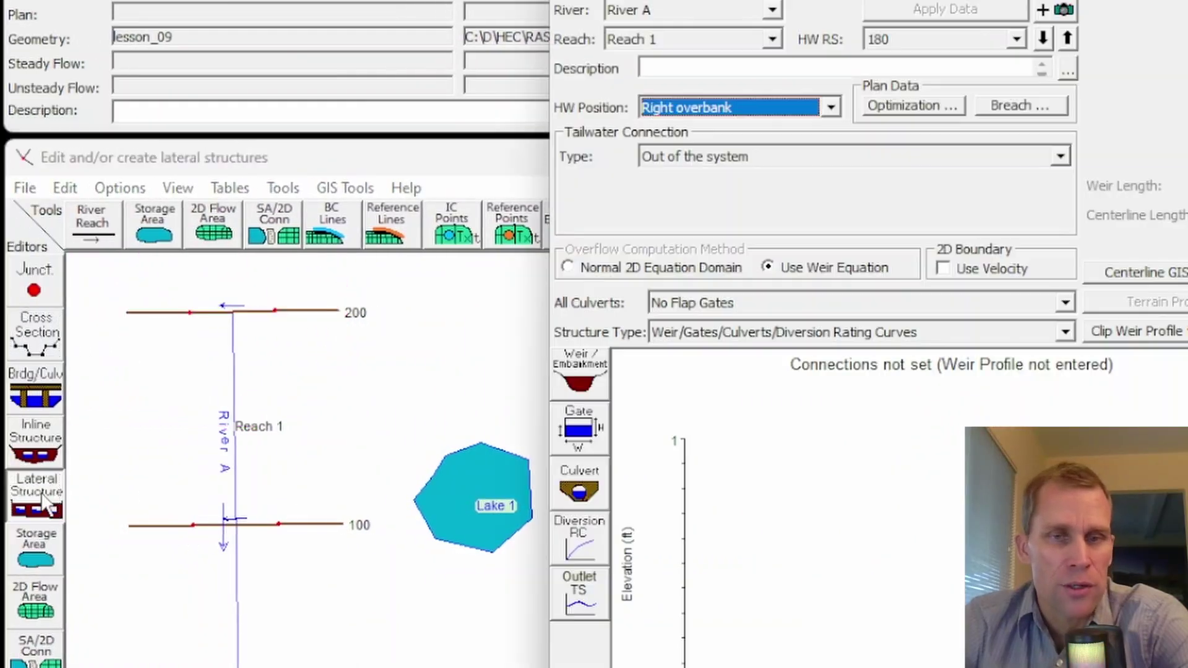
pyautogui.click(830, 107)
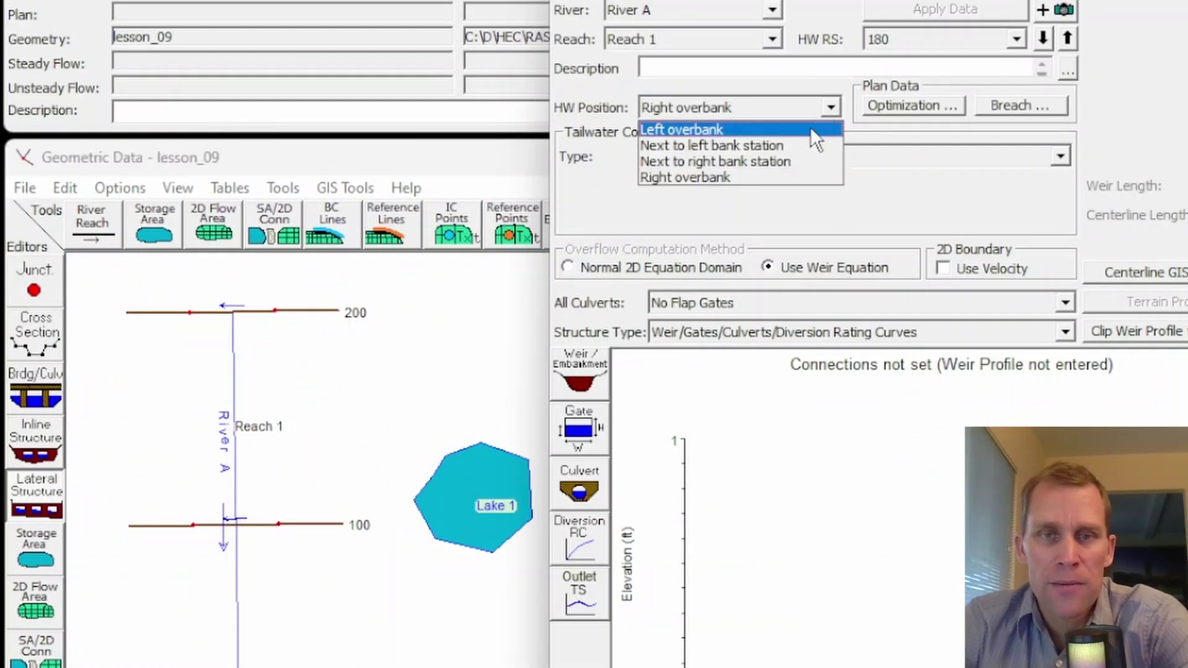
pyautogui.click(811, 130)
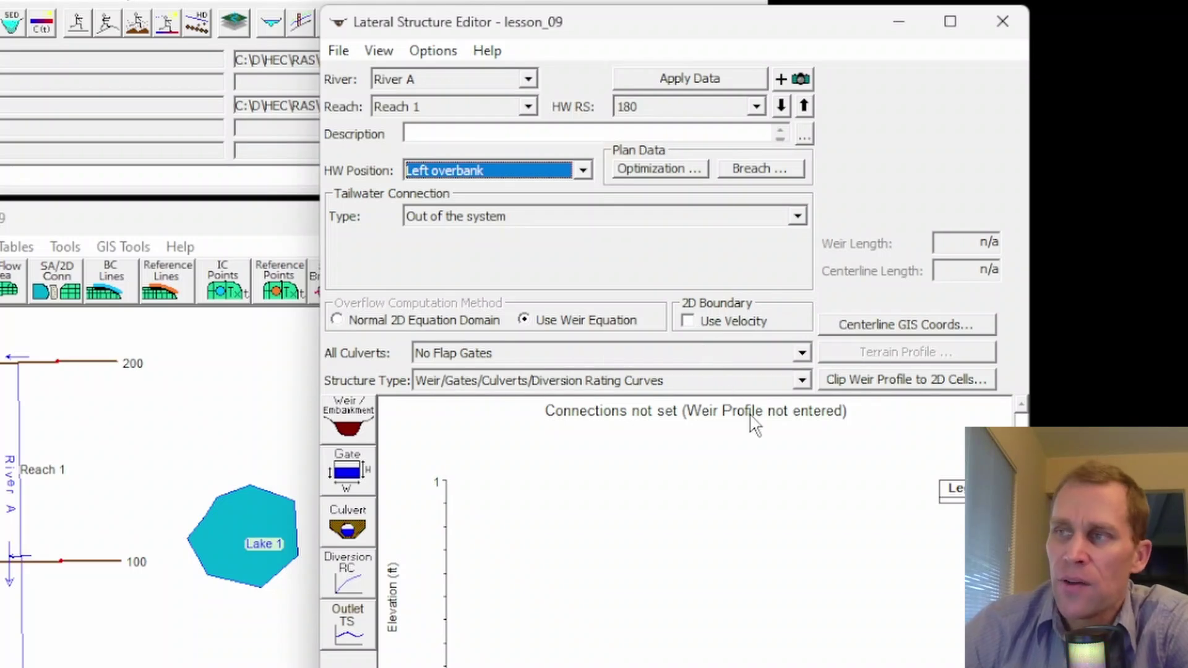
# Review the optimization plan data for the lateral structure, then close the optimization options and the steady flow analysis.
pyautogui.click(642, 170)
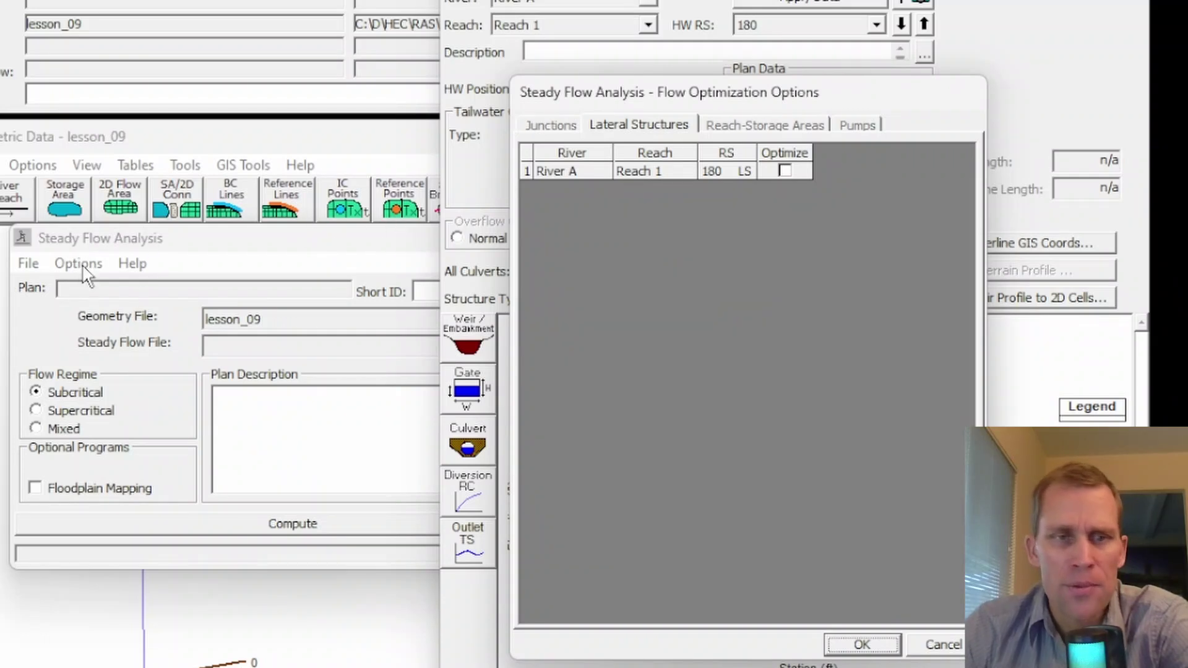
pyautogui.moveTo(664, 107); pyautogui.dragTo(209, 107)
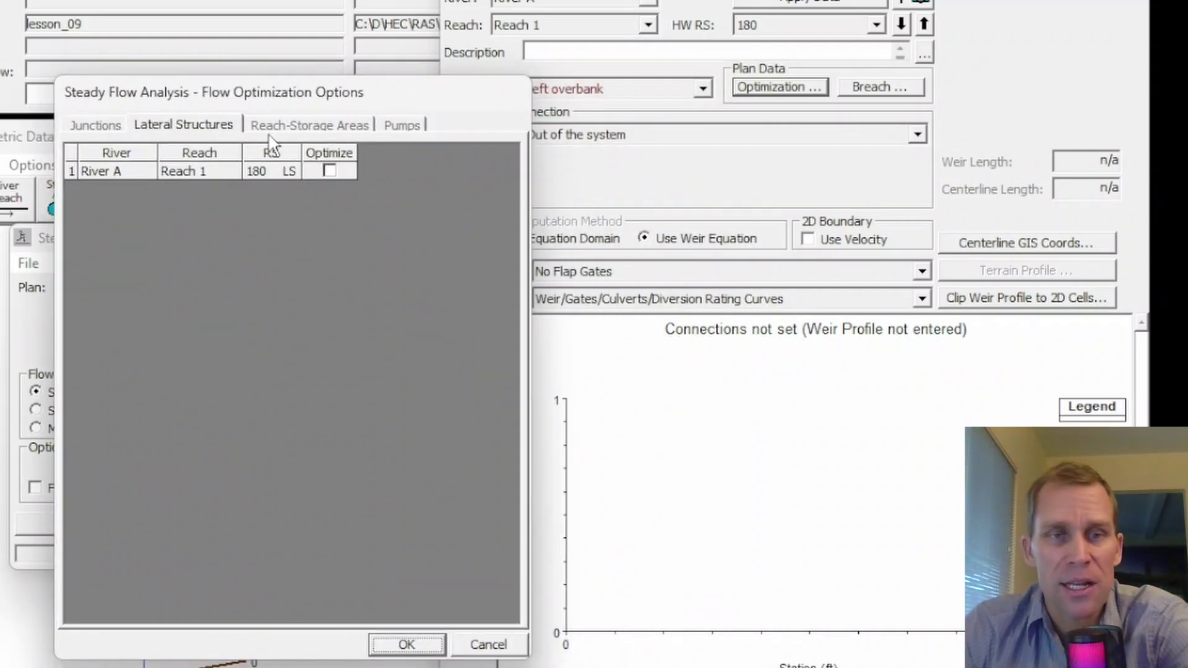
pyautogui.click(406, 644)
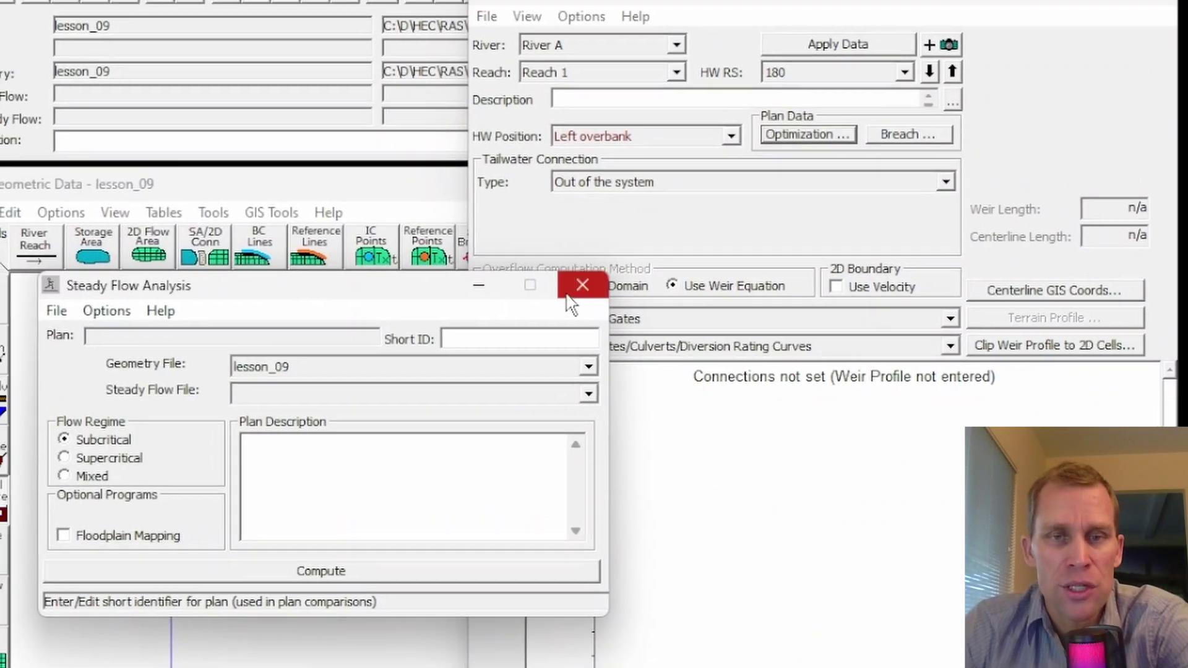
pyautogui.click(583, 286)
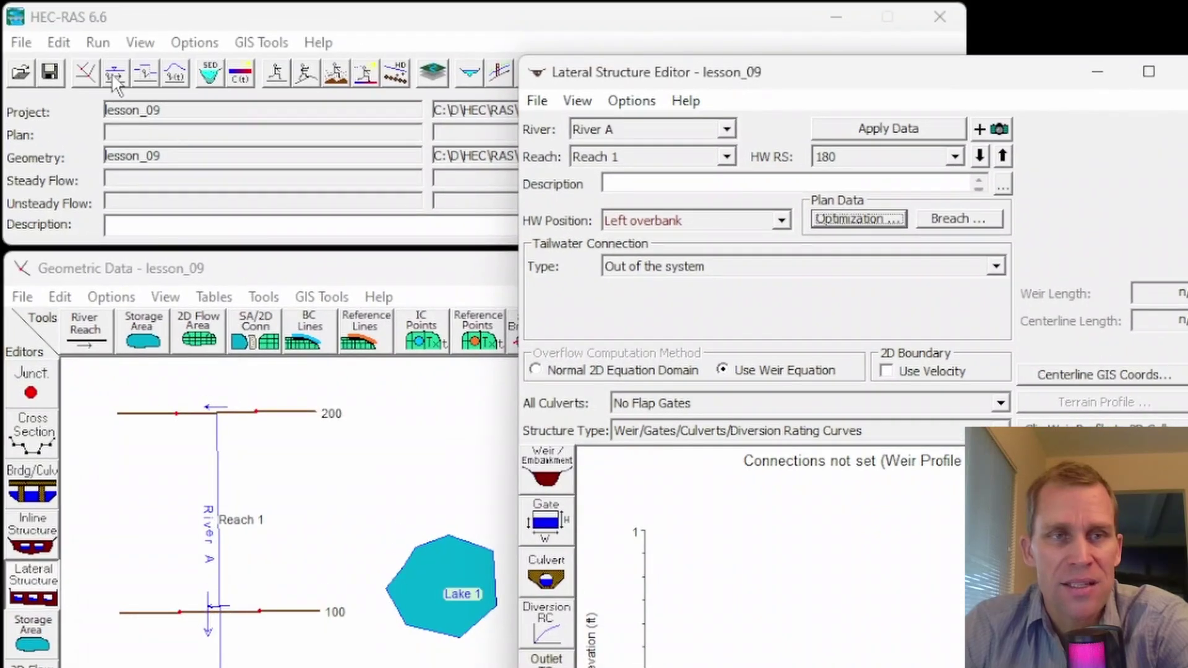
# Open the flow optimization options directly from the steady flow analysis, examine the lateral structures list, and close both windows.
pyautogui.click(97, 43)
pyautogui.click(160, 70)
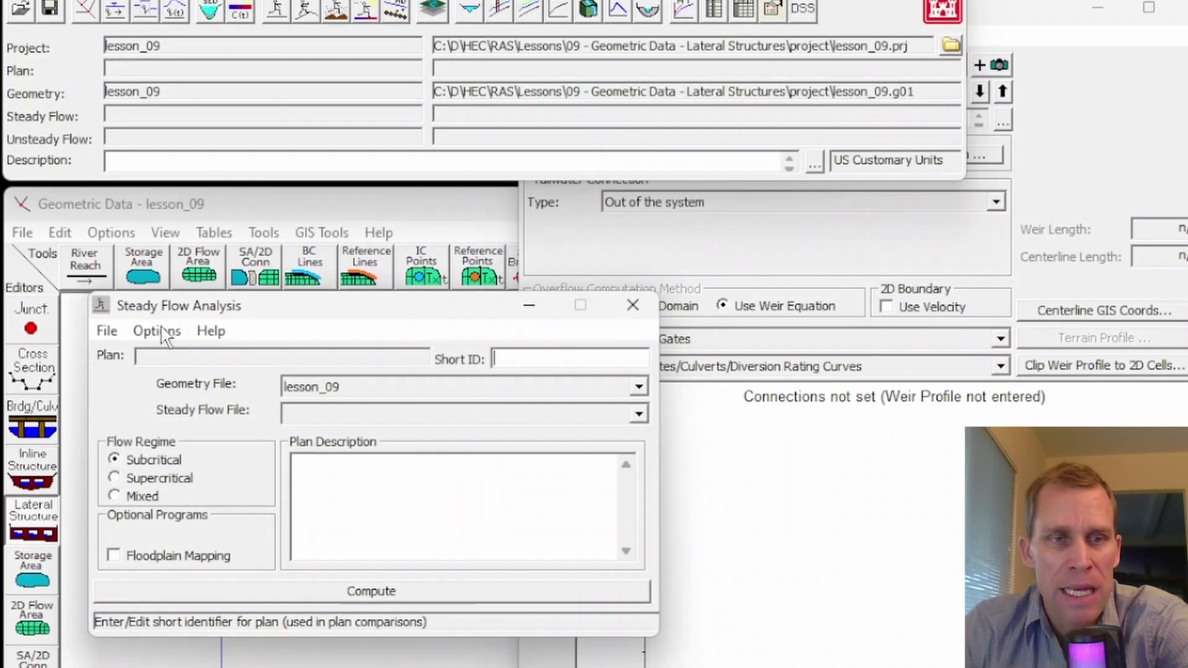
pyautogui.click(164, 334)
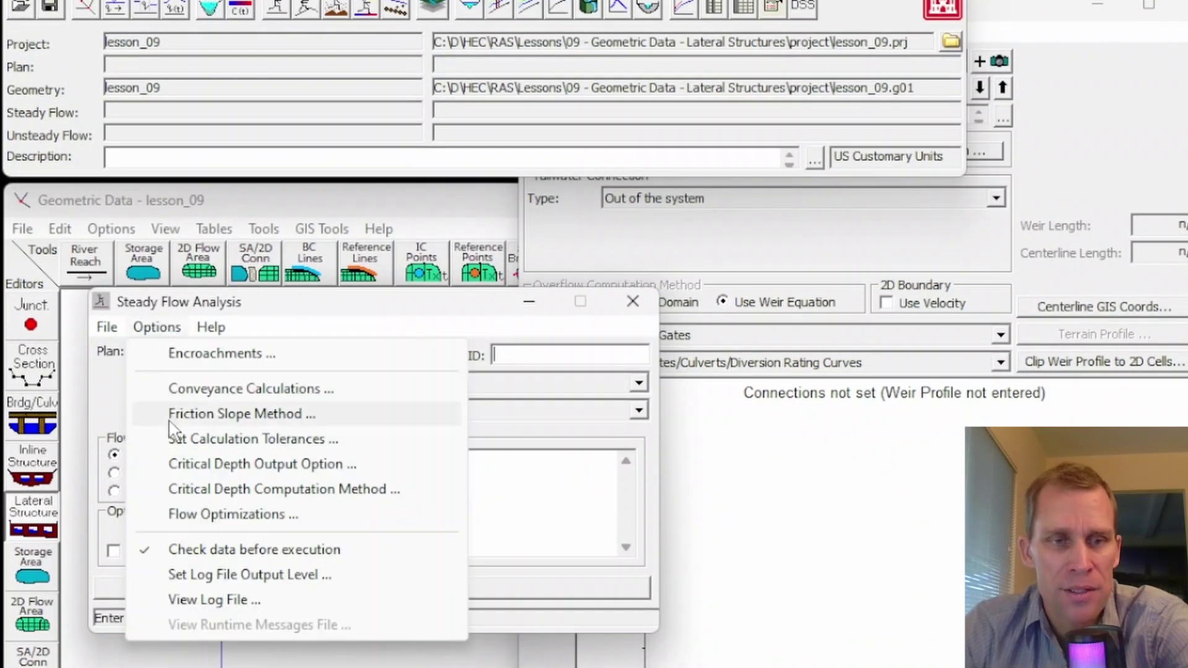
pyautogui.click(244, 515)
pyautogui.moveTo(860, 157); pyautogui.dragTo(419, 128)
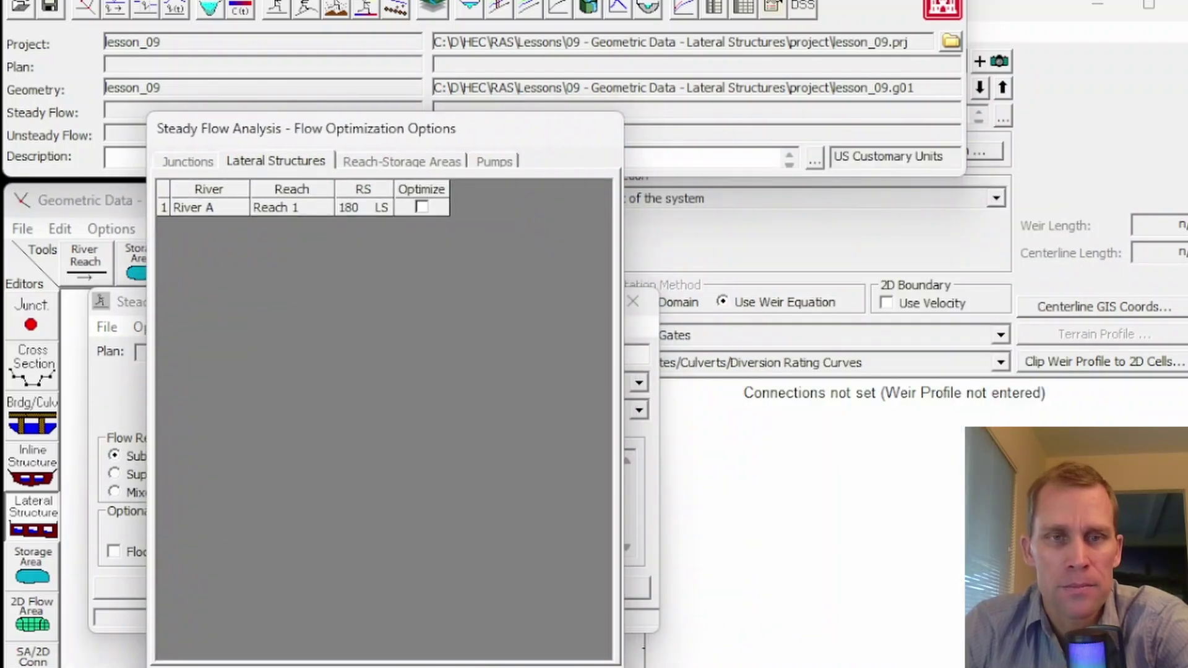
pyautogui.press('Return')
pyautogui.click(632, 301)
# Open the lateral structure's breach plan data, view the unsteady flow analysis settings, and close them.
pyautogui.click(854, 173)
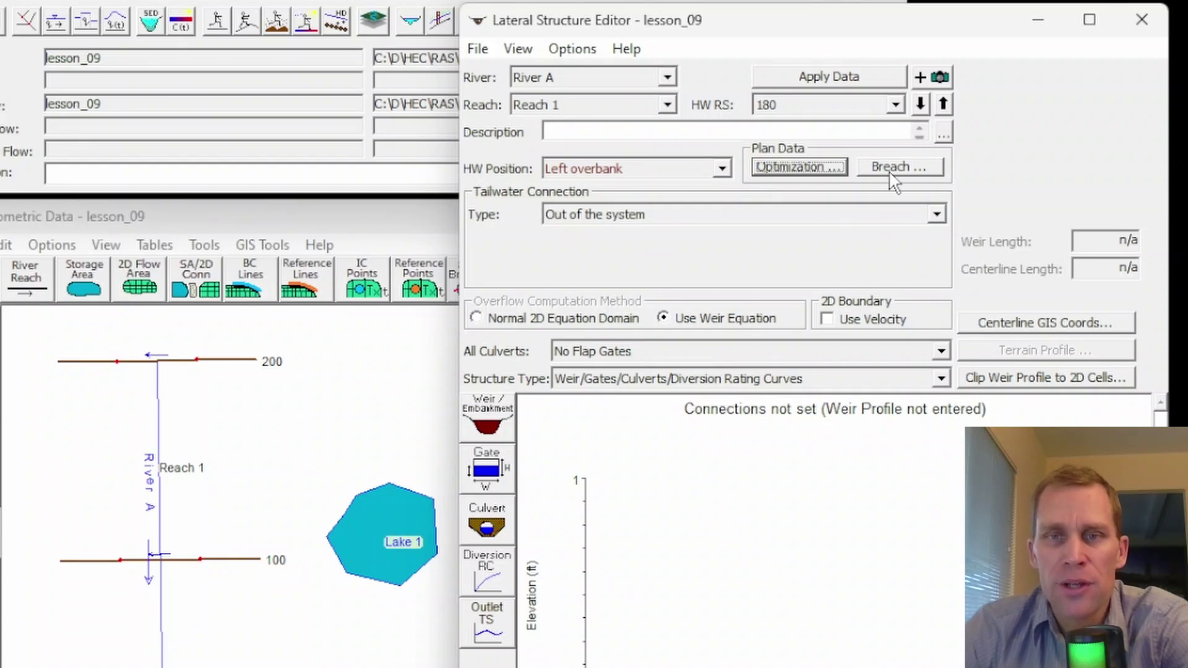
pyautogui.click(906, 166)
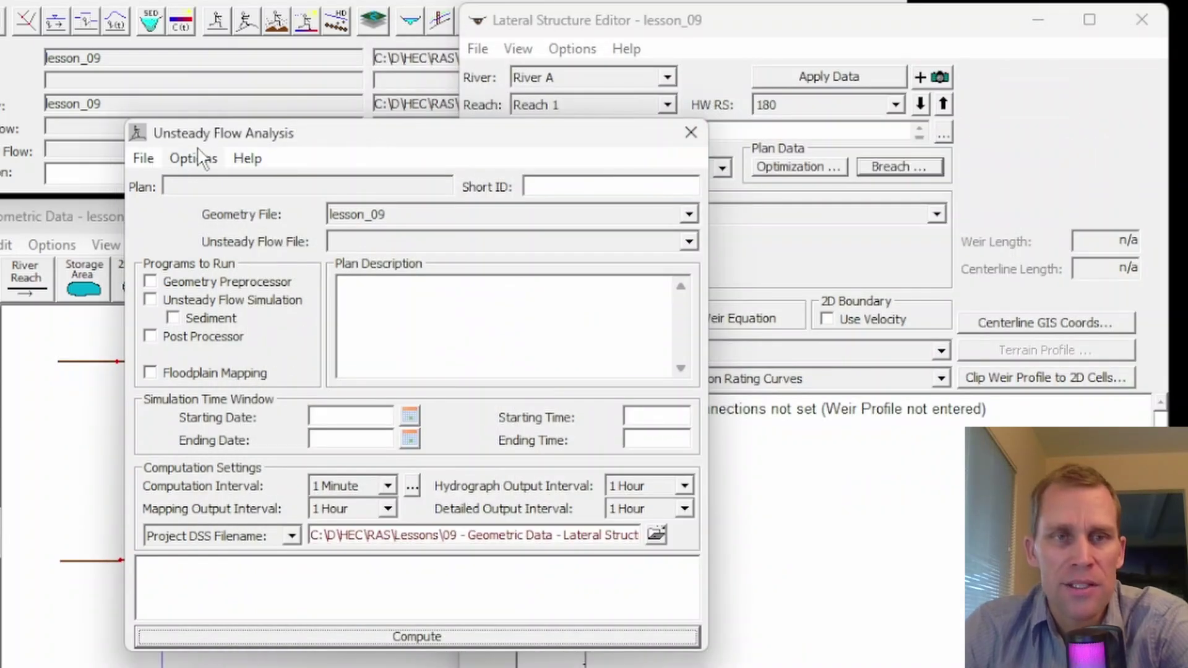
pyautogui.click(688, 137)
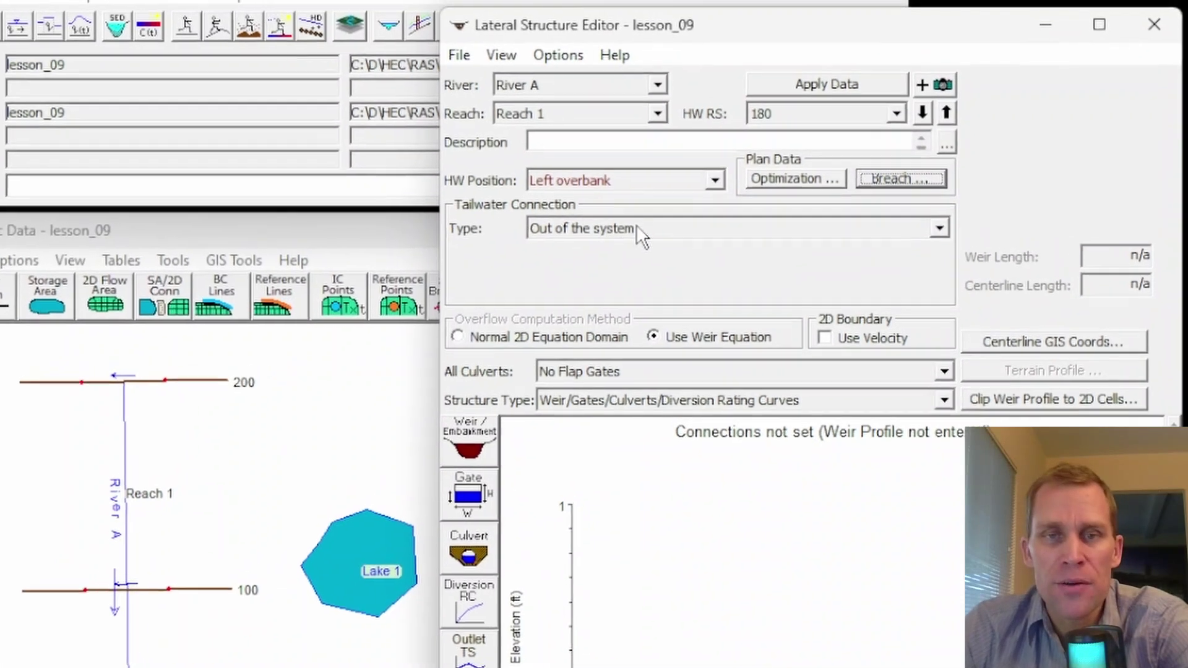
# Examine the available tailwater connection types for the lateral structure, selecting Out of the system.
pyautogui.click(638, 225)
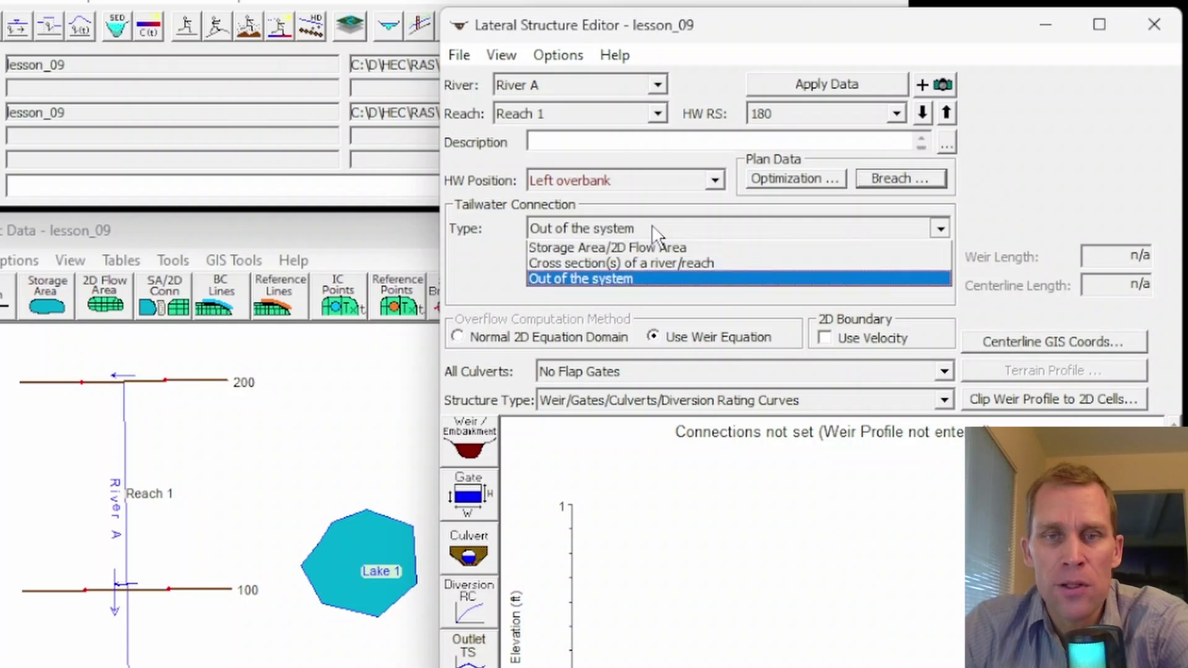
pyautogui.click(665, 279)
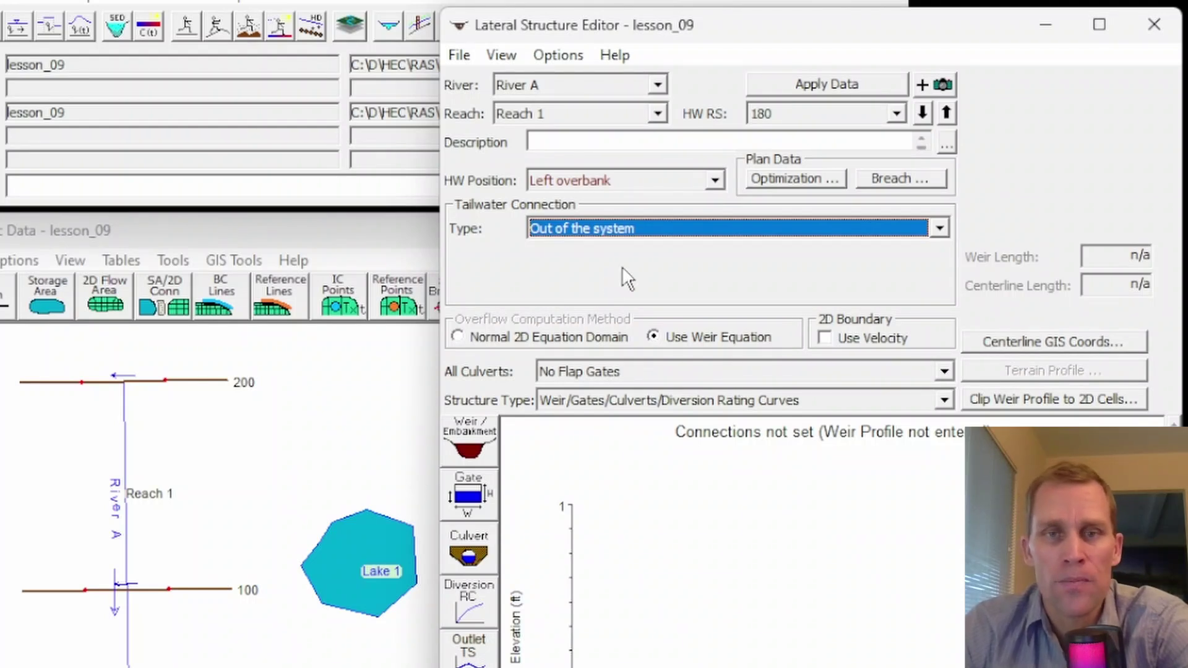
pyautogui.click(647, 231)
pyautogui.click(595, 281)
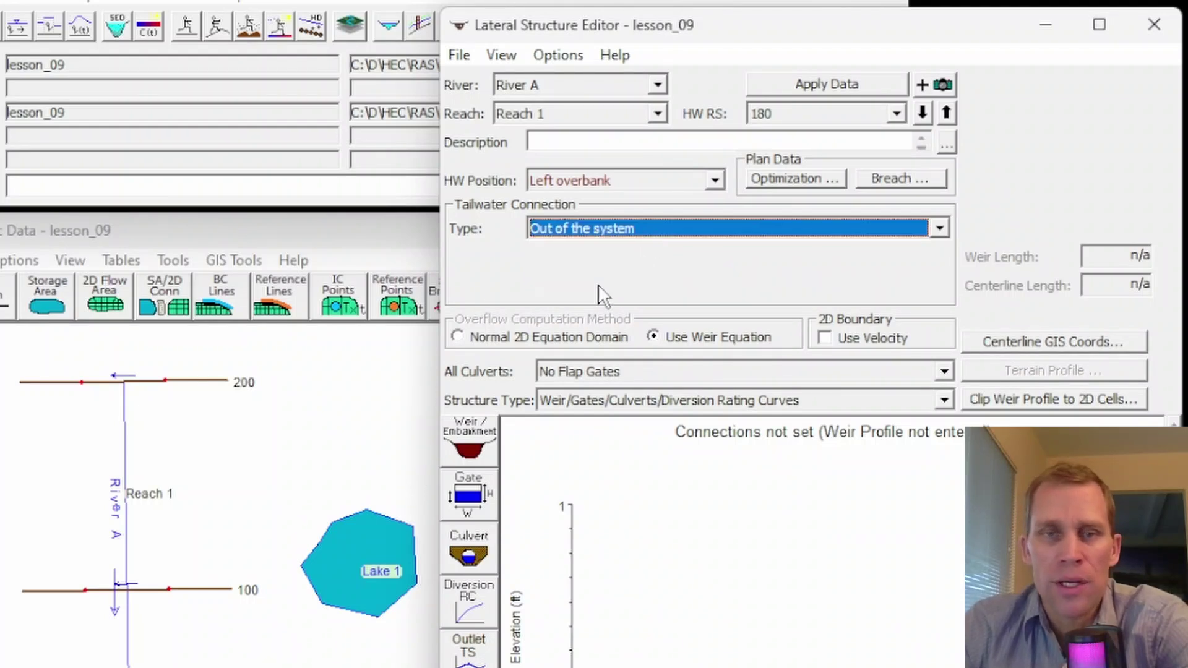
# Set the tailwater connection type to Storage Area/2D Flow Area and assign Lake 1 as the connected storage area.
pyautogui.click(634, 227)
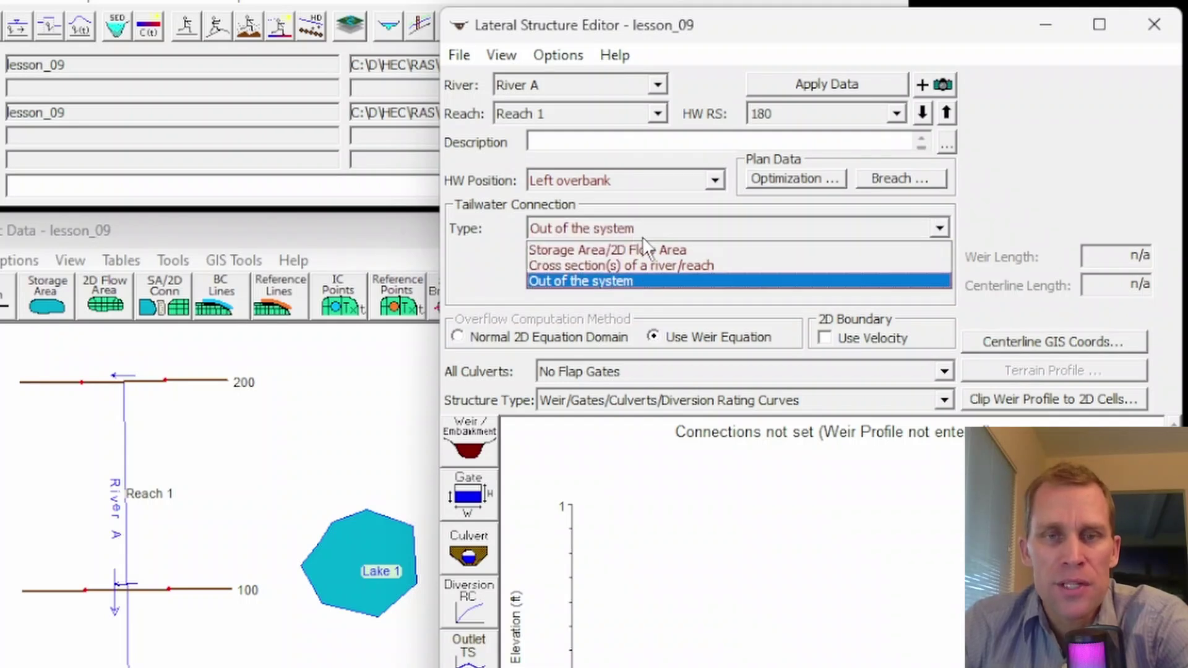
pyautogui.click(642, 251)
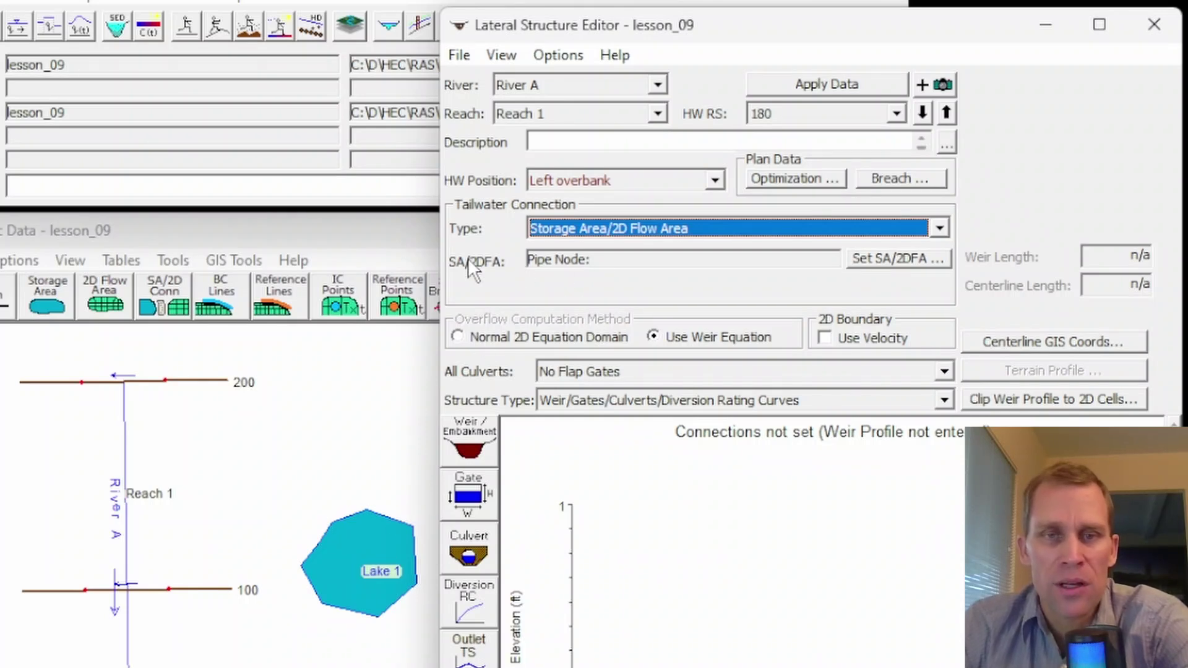
pyautogui.click(868, 260)
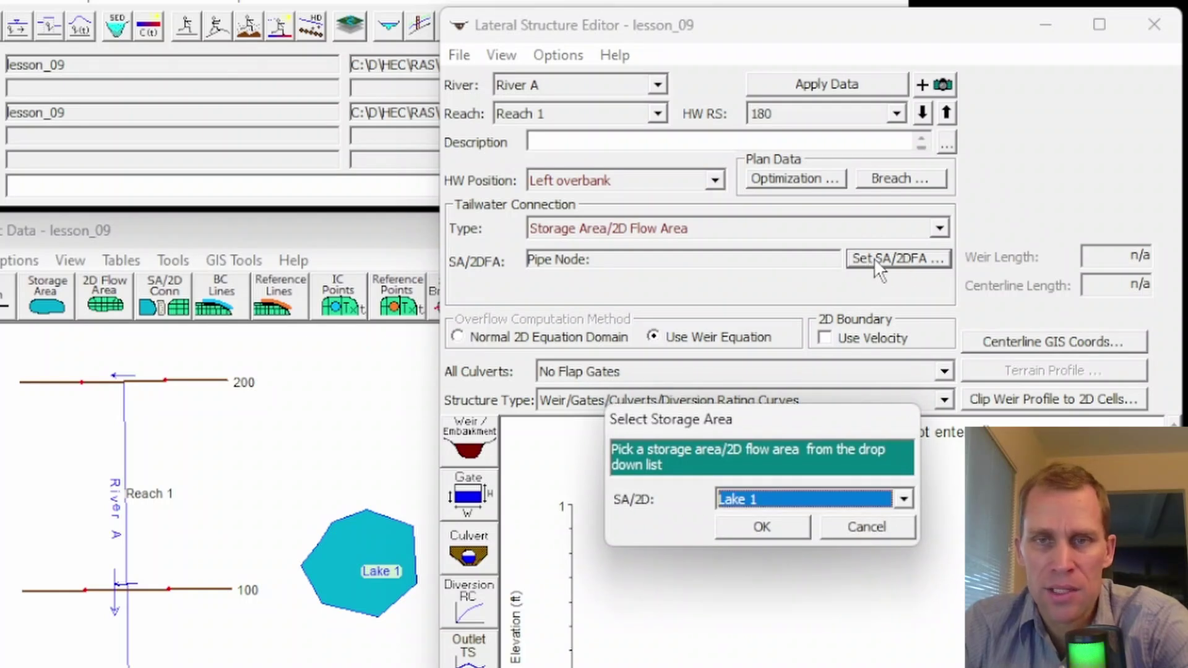
pyautogui.click(766, 497)
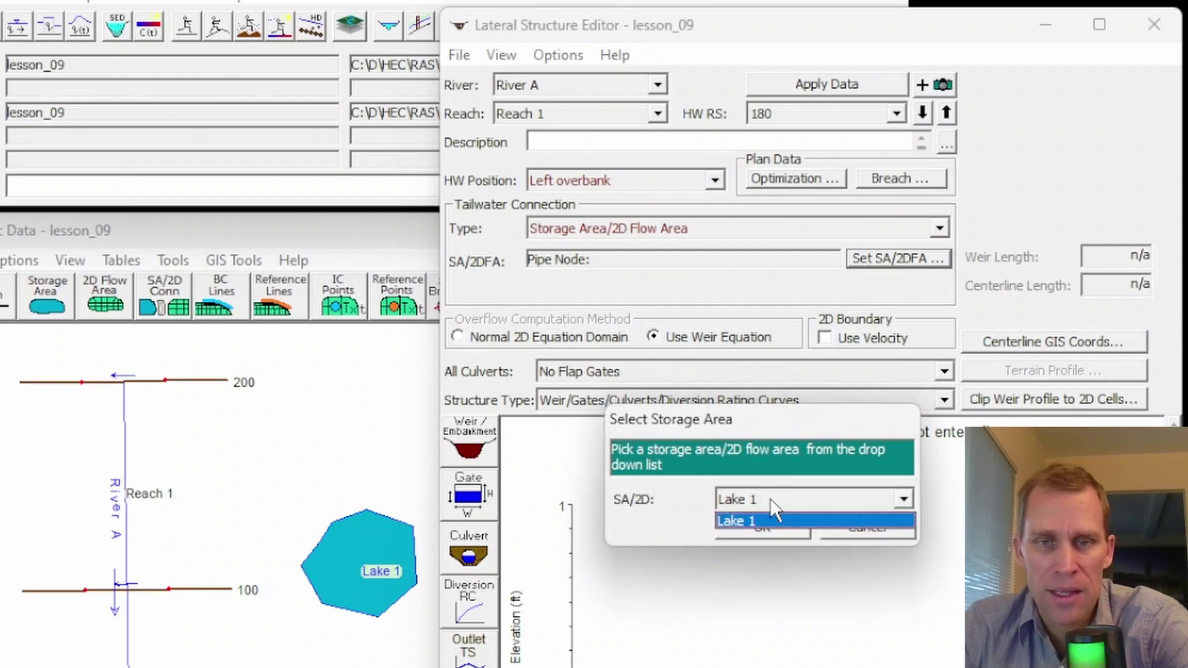
pyautogui.click(765, 521)
pyautogui.click(765, 527)
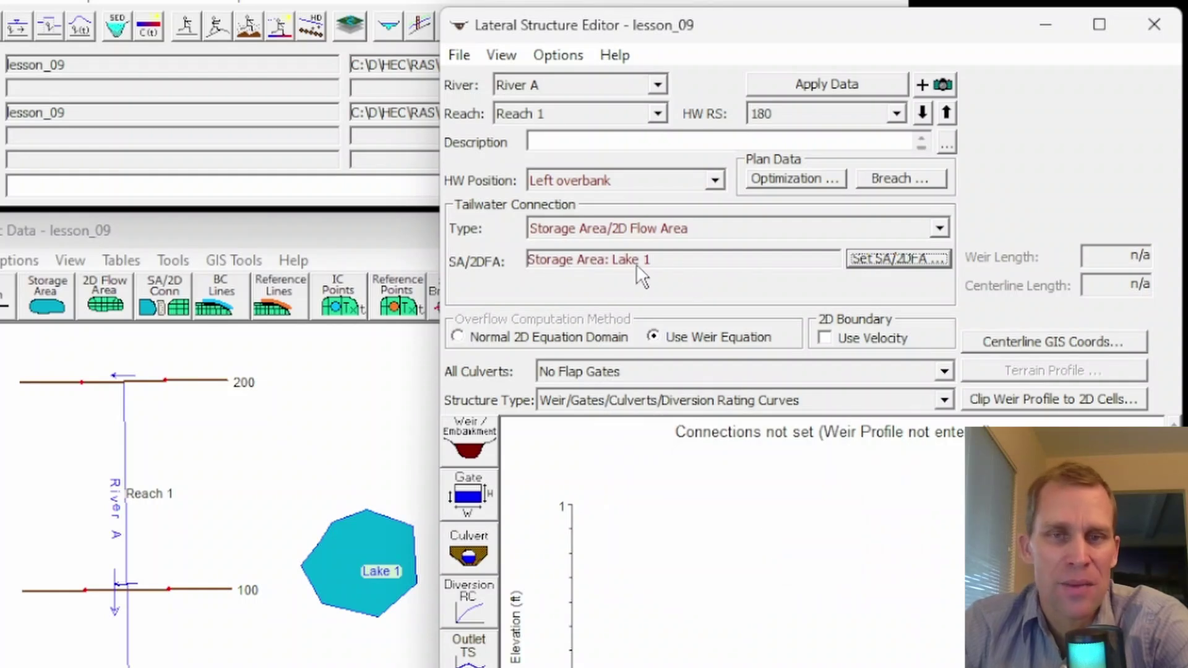
# Try a cross-section tailwater connection at River A, Reach 1, RS 0, and return the type to Storage Area/2D Flow Area.
pyautogui.click(603, 233)
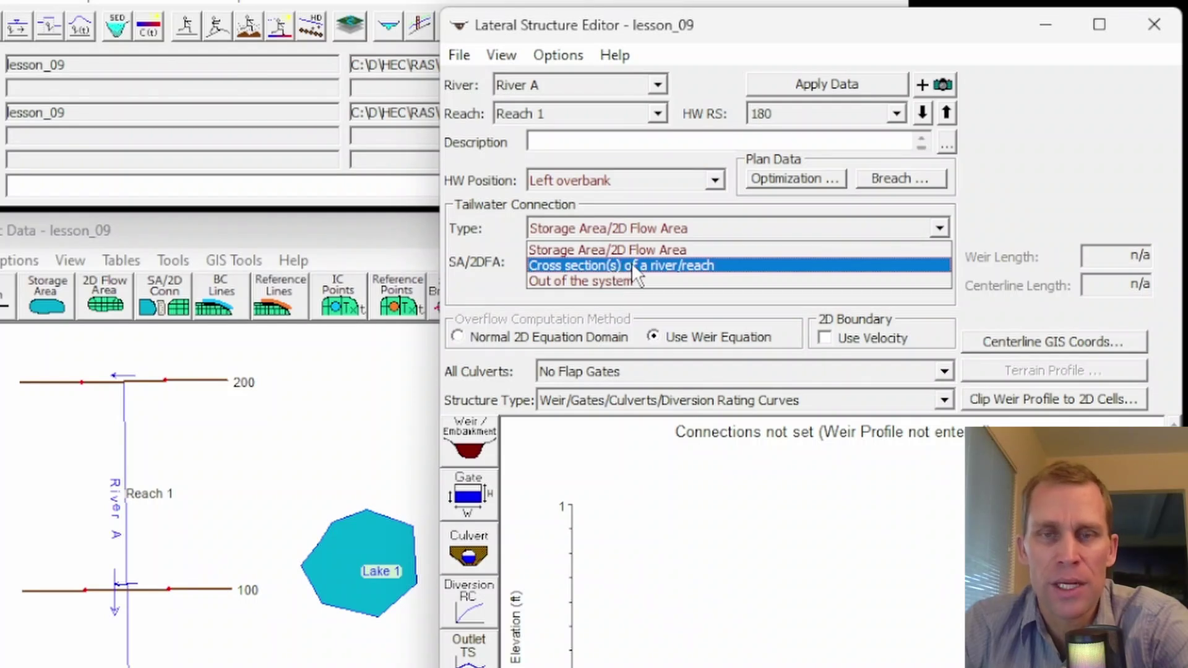
pyautogui.click(655, 264)
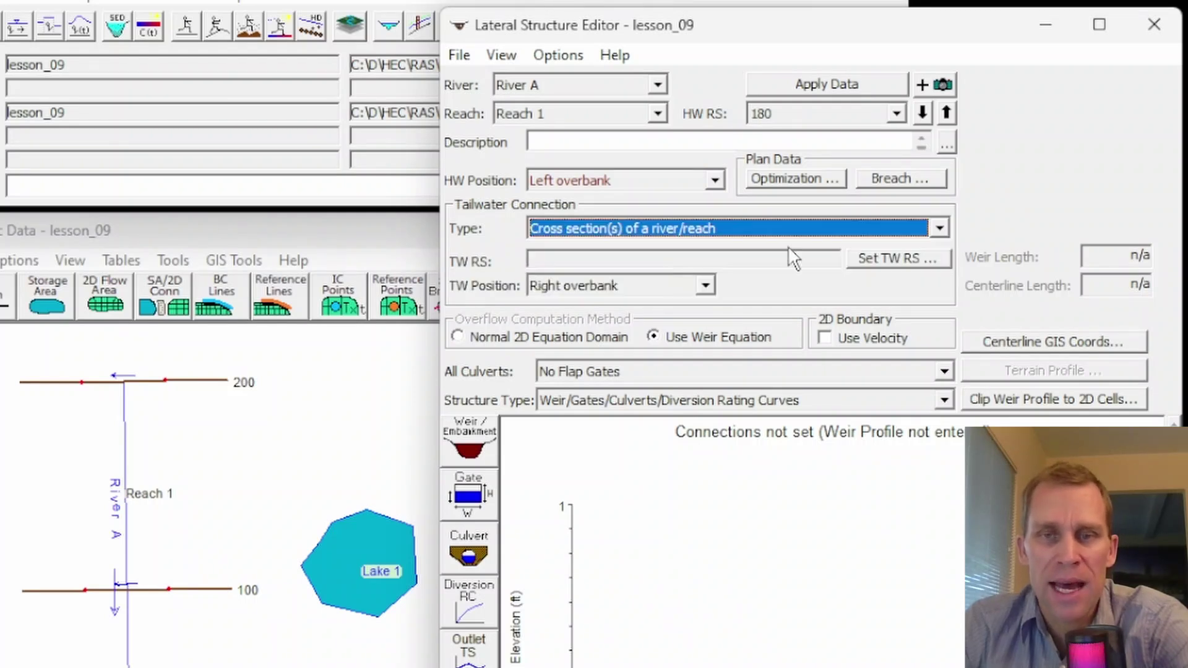
pyautogui.click(882, 257)
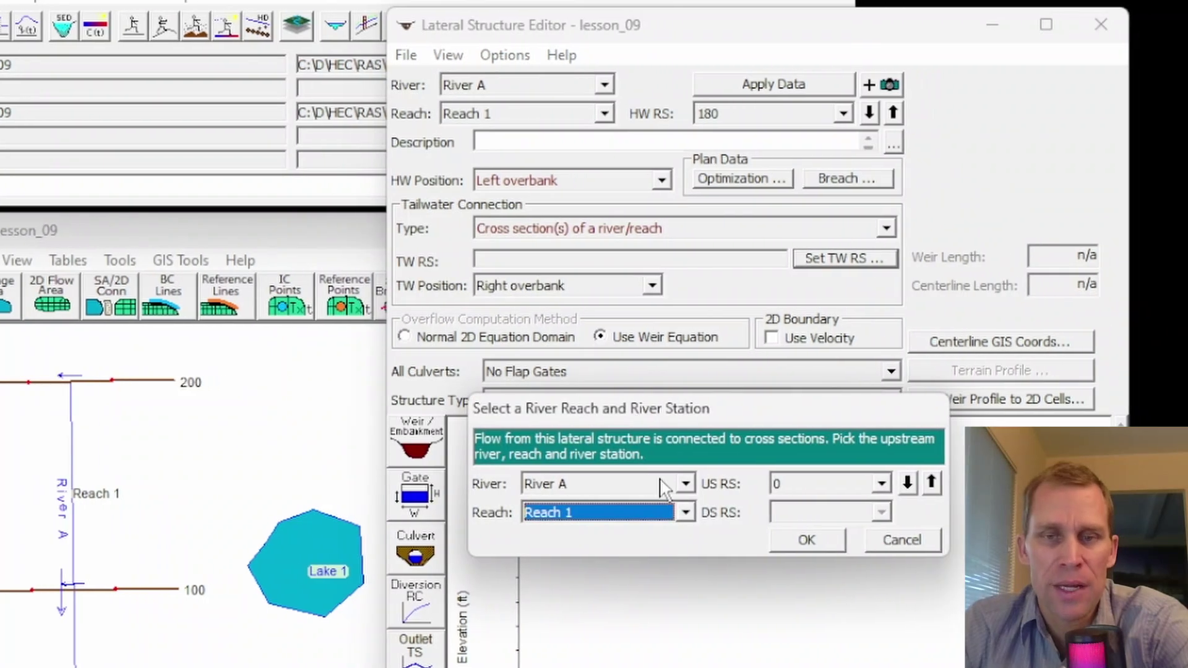
pyautogui.click(801, 540)
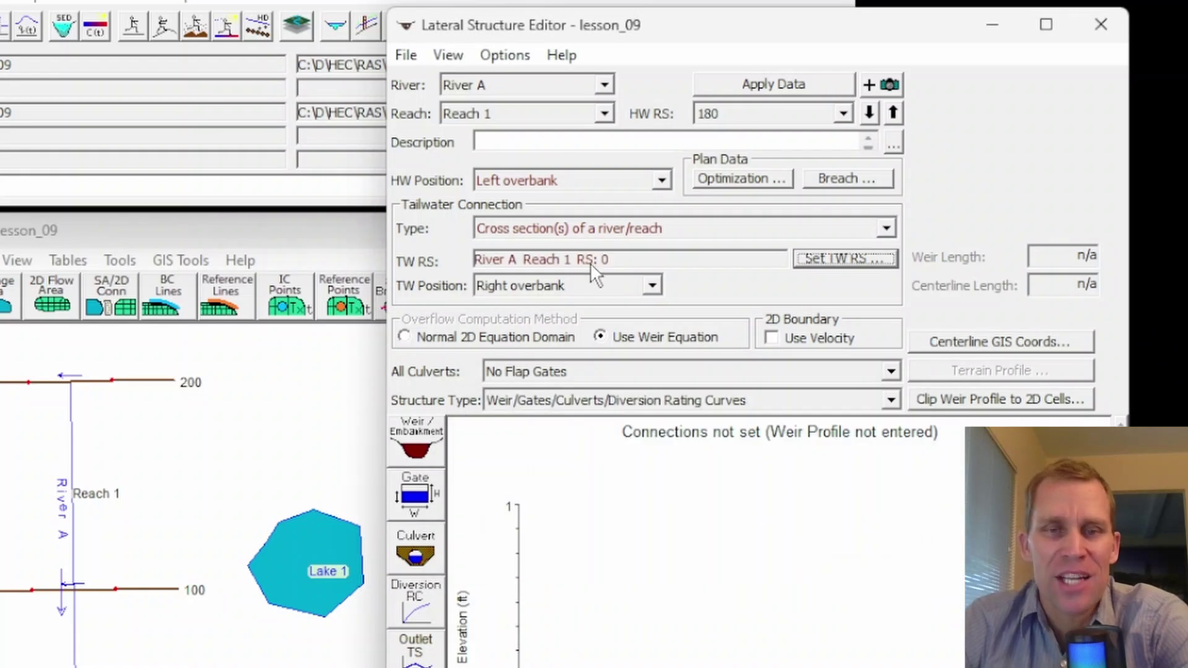
pyautogui.click(591, 228)
pyautogui.click(563, 250)
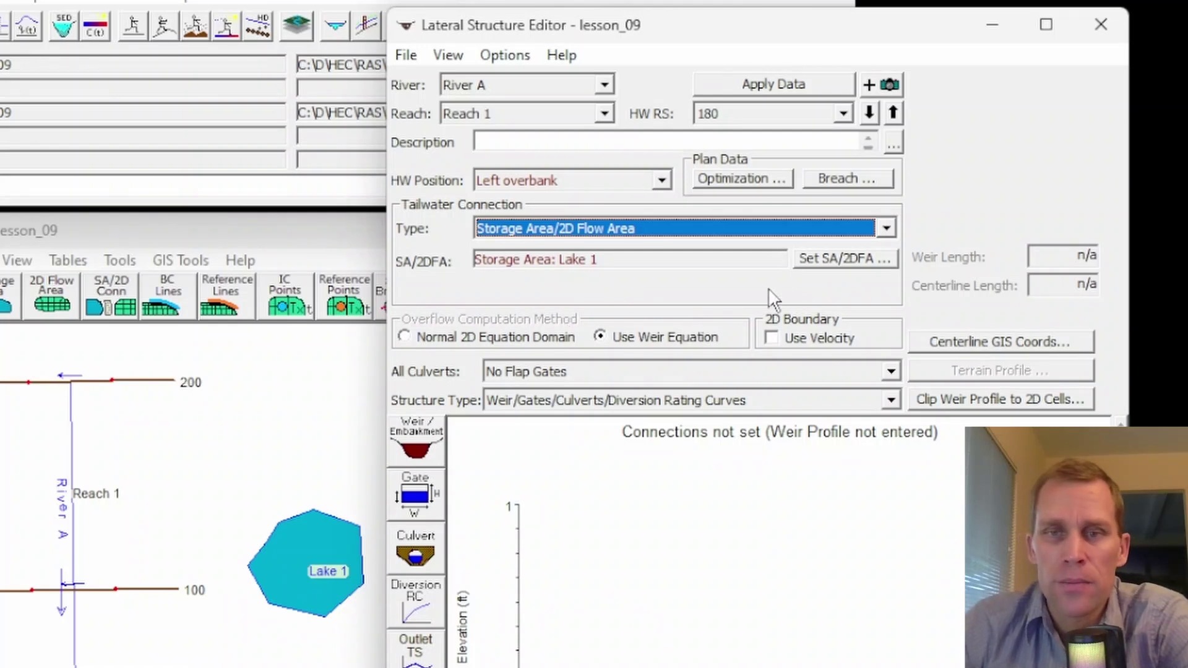
# Switch the 2D boundary velocity option on and off again, and select No Flap Gates for all culverts.
pyautogui.click(772, 338)
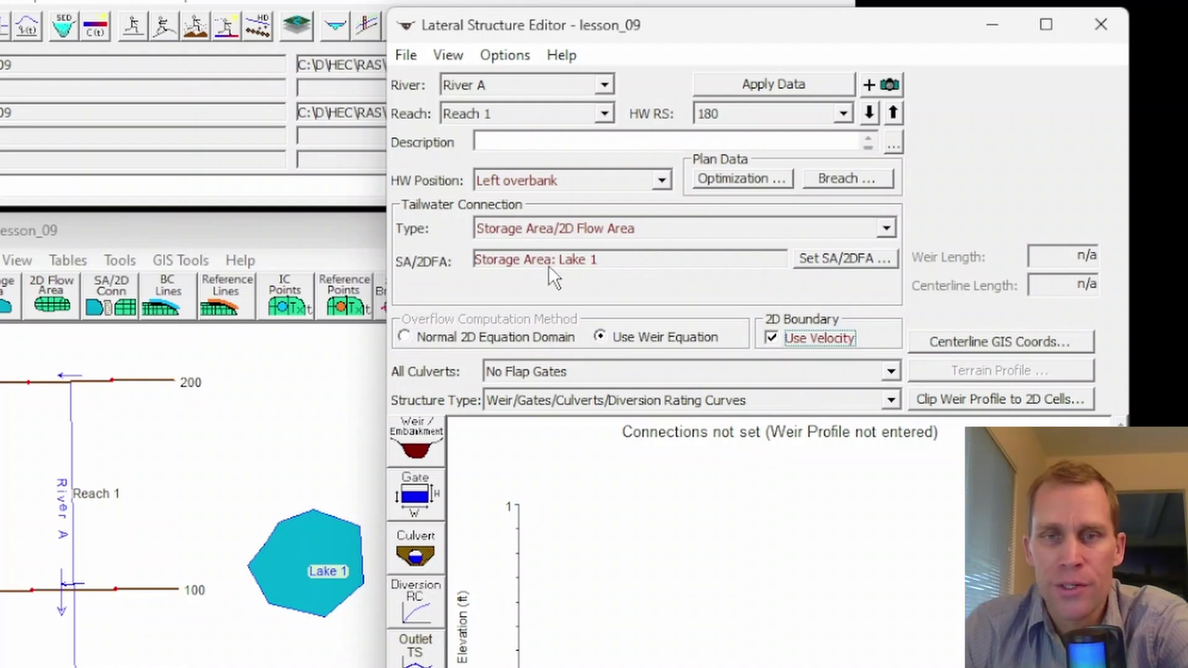
pyautogui.click(770, 336)
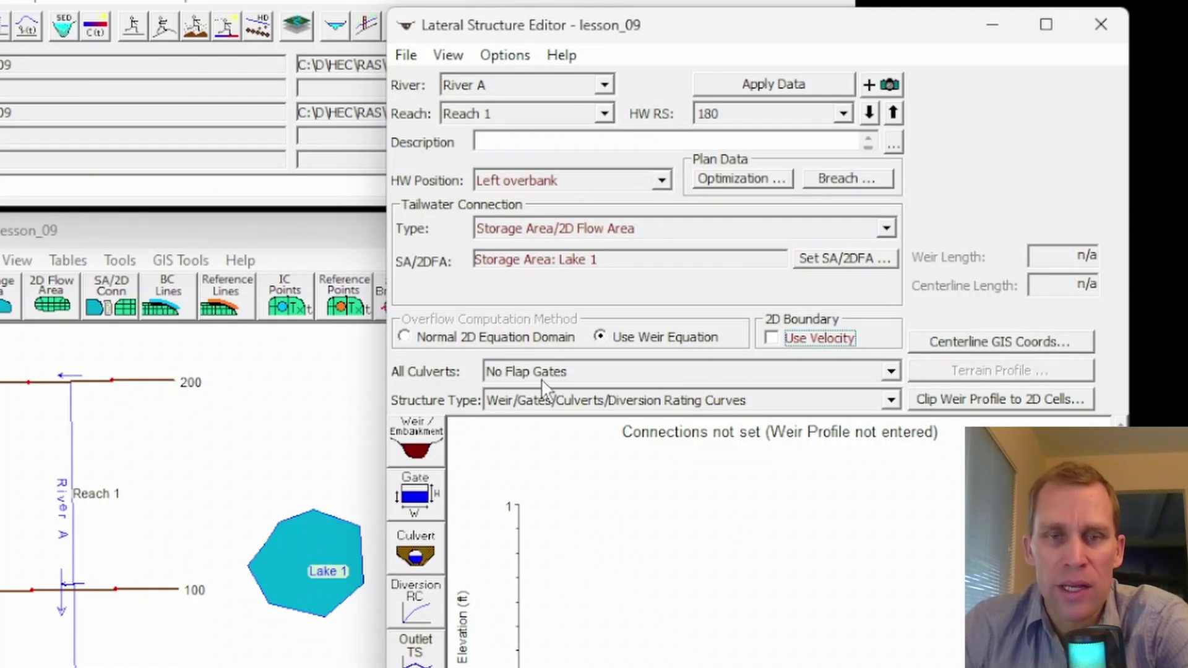
pyautogui.click(580, 370)
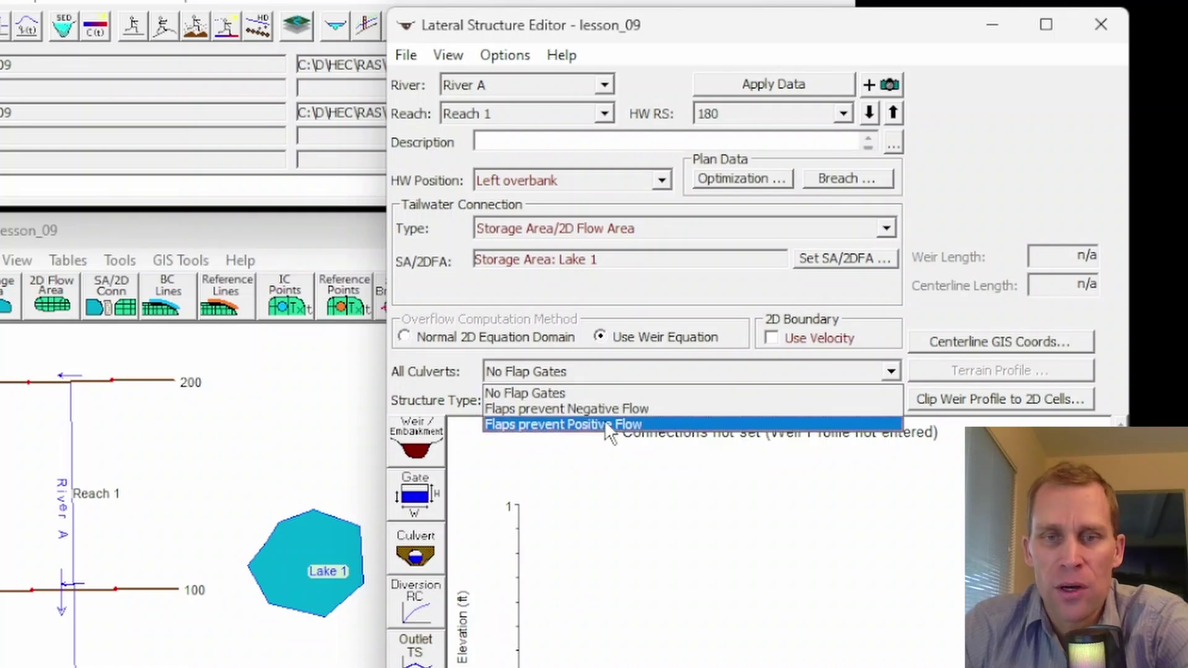
pyautogui.click(513, 392)
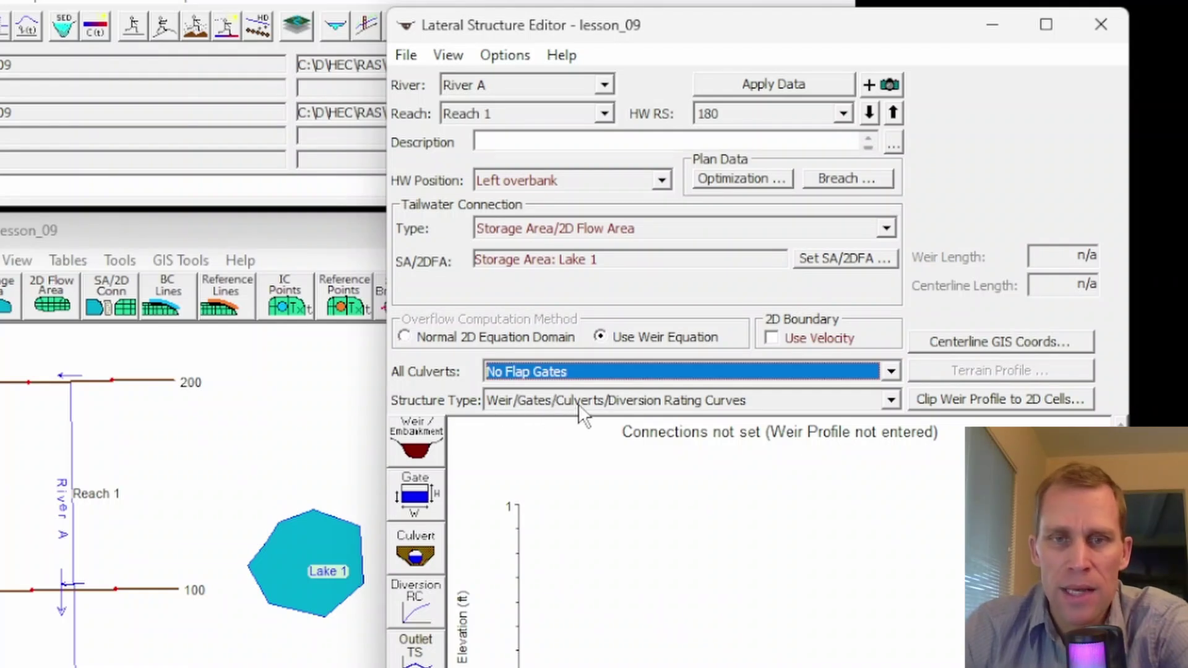
# Preview the Linear Routing structure type and return to Weir/Gates/Culverts/Diversion Rating Curves.
pyautogui.click(657, 402)
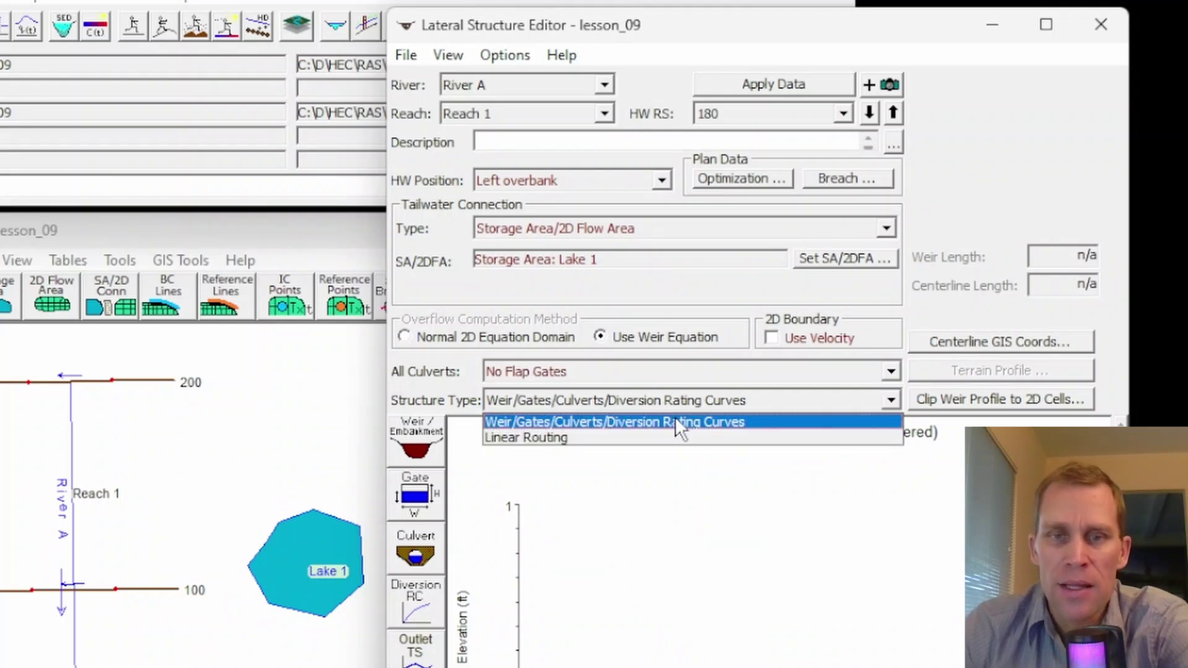
pyautogui.click(622, 420)
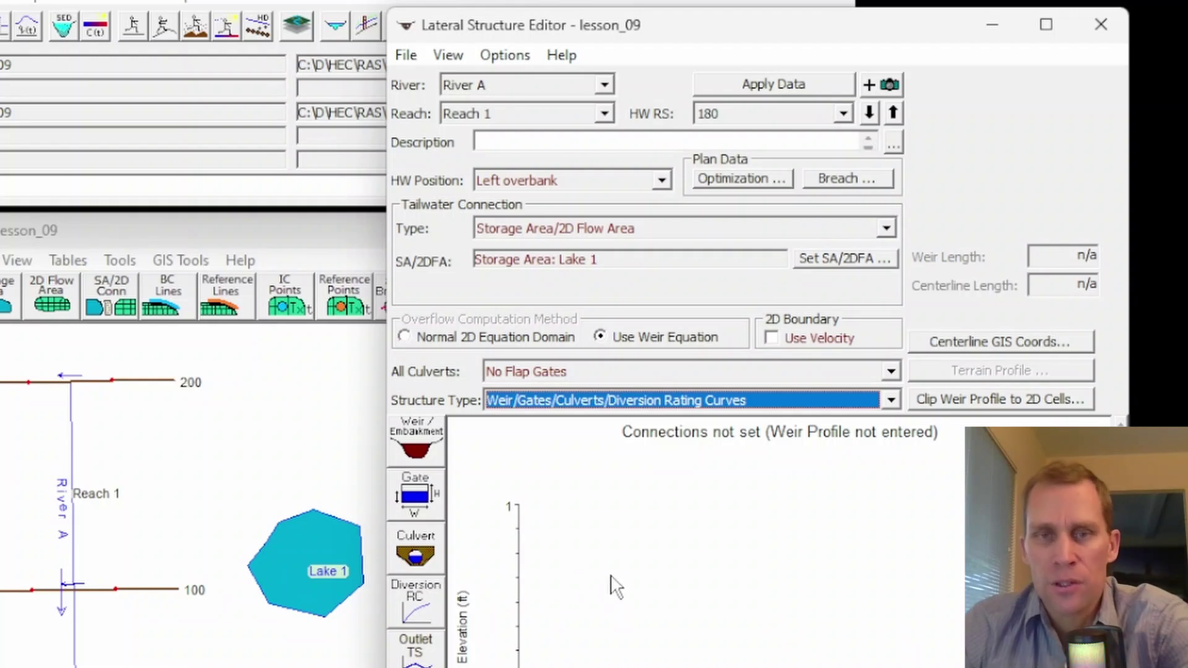
pyautogui.click(610, 402)
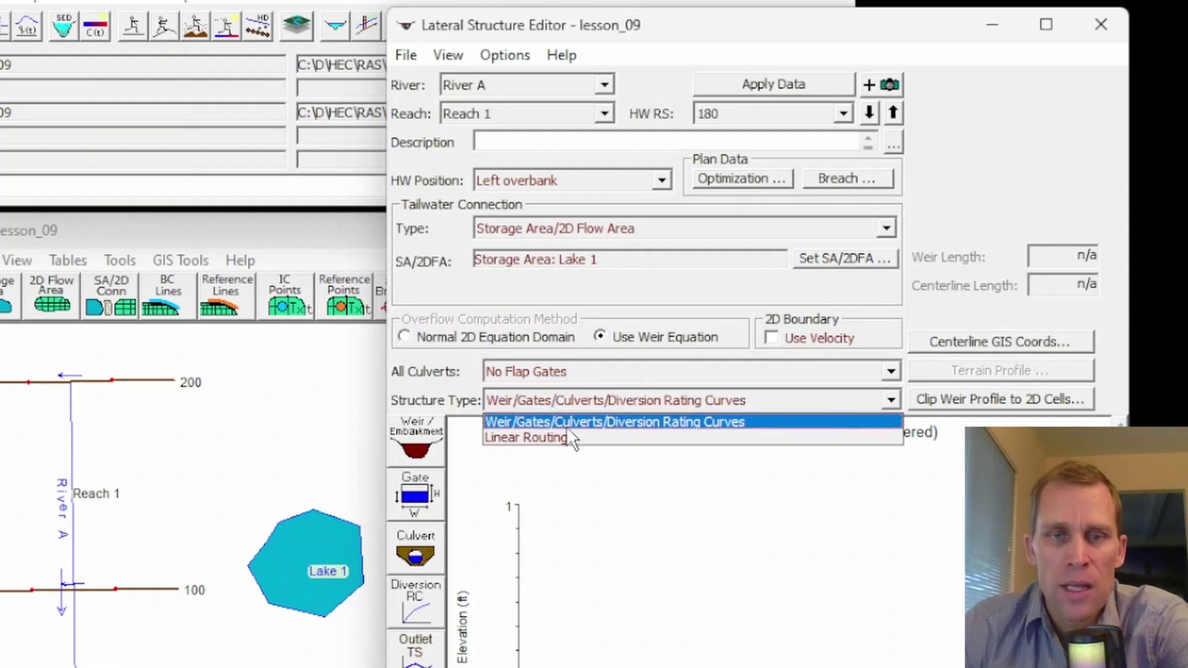
pyautogui.click(555, 439)
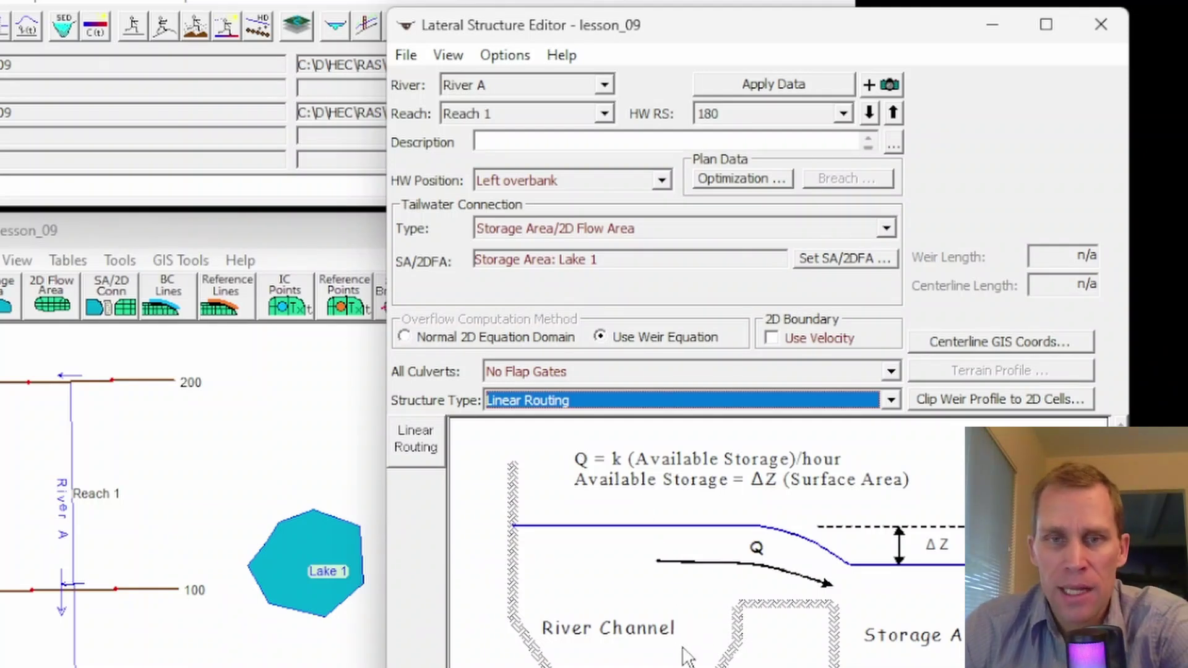
pyautogui.click(798, 401)
pyautogui.click(752, 429)
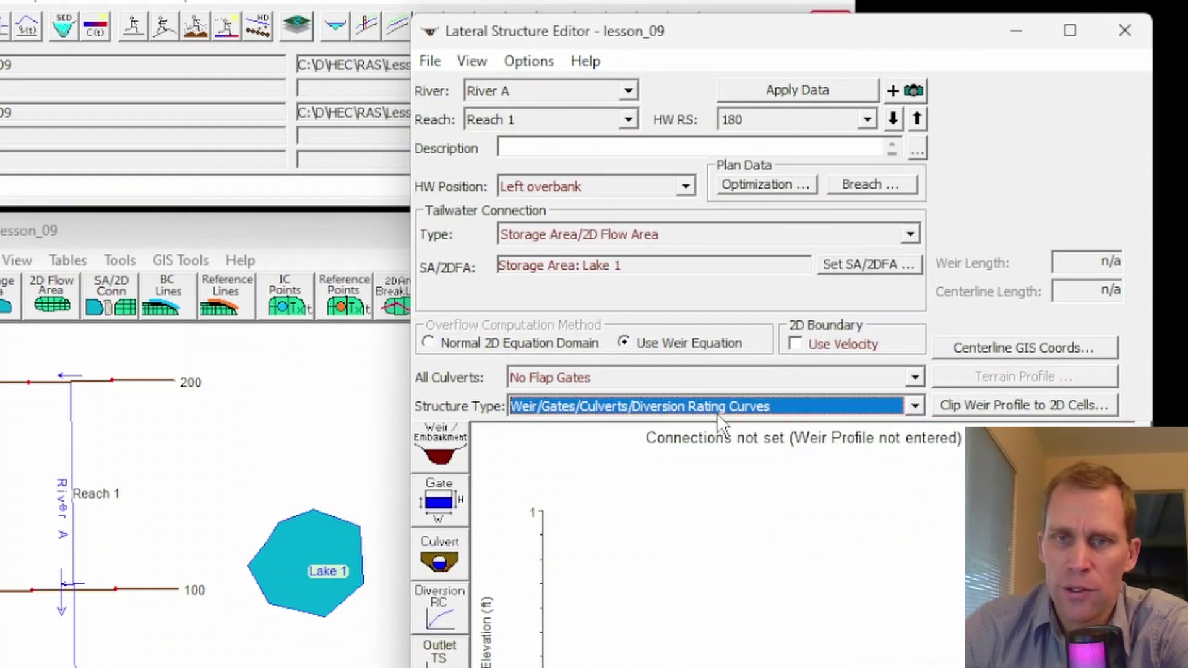
pyautogui.click(583, 408)
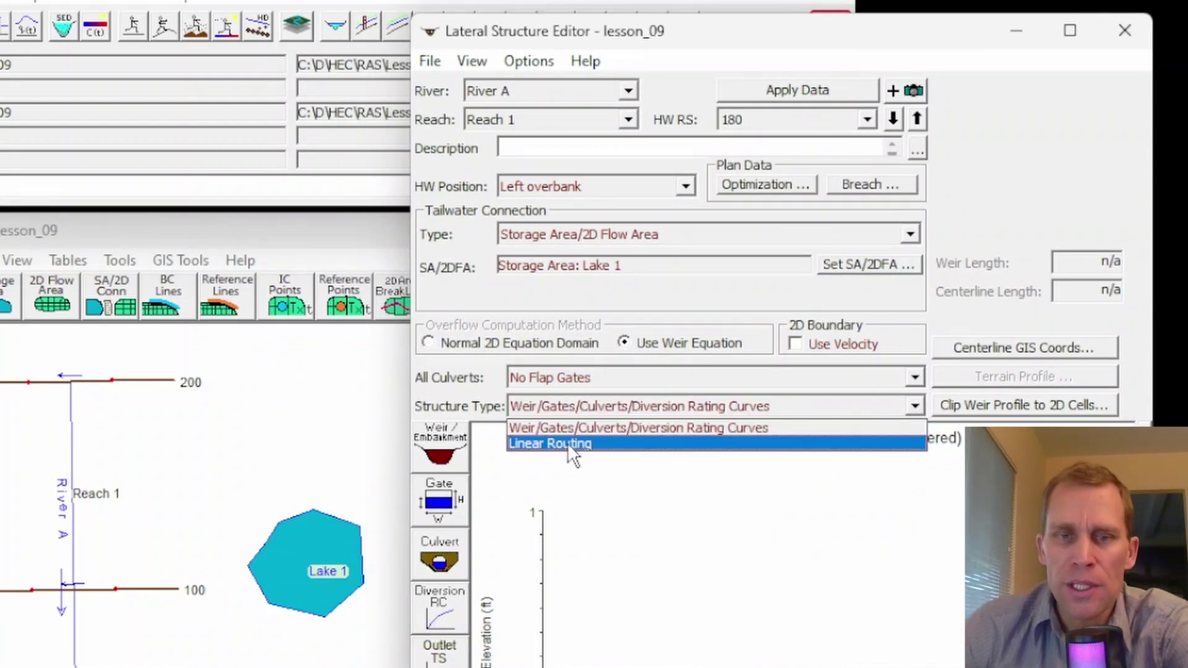
pyautogui.click(938, 335)
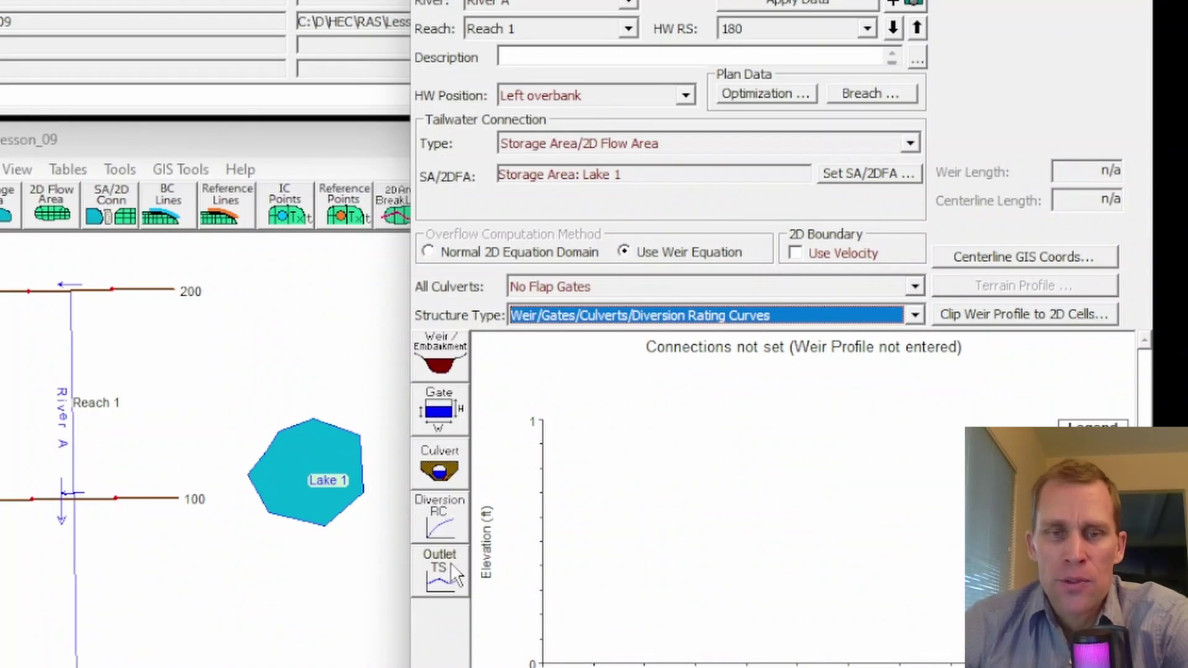
# Open the lateral weir embankment data, set the weir width to 10, and choose Standard Weir Eqn for the weir computations.
pyautogui.click(440, 349)
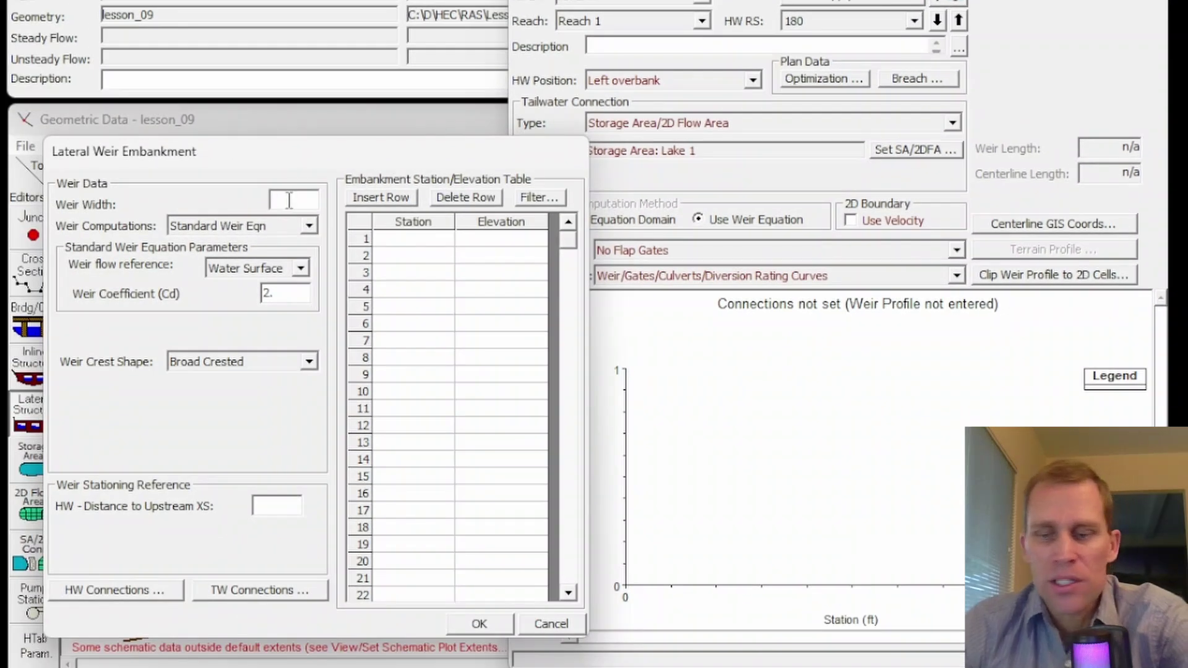
pyautogui.click(293, 202)
pyautogui.write('10')
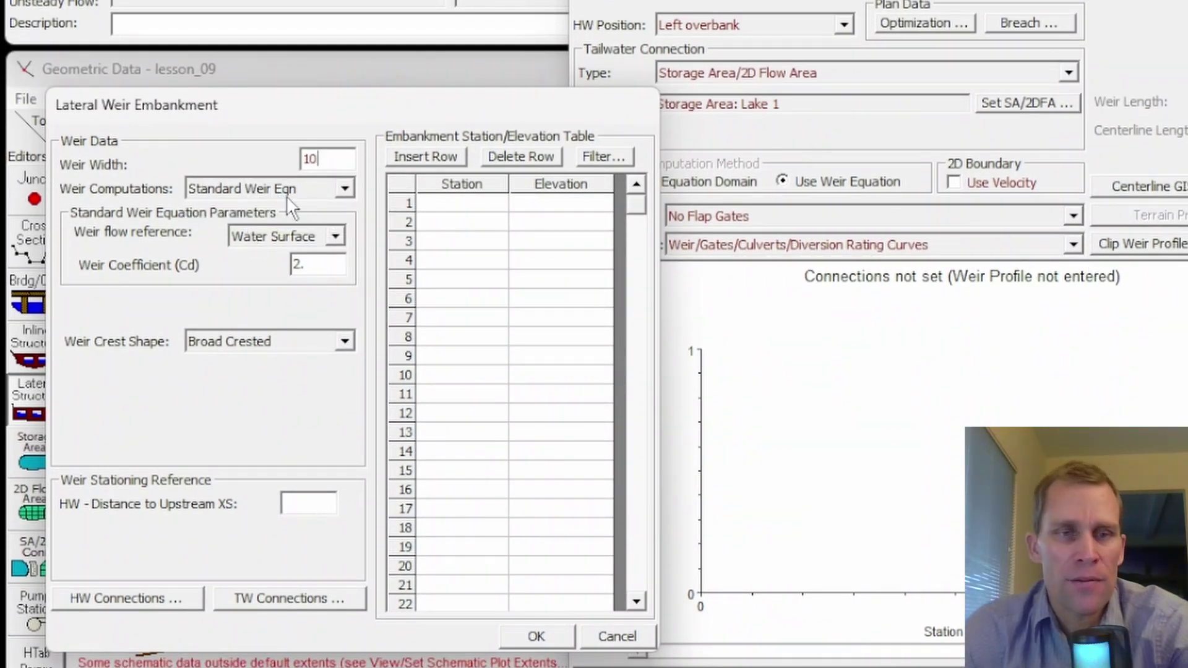
pyautogui.click(343, 188)
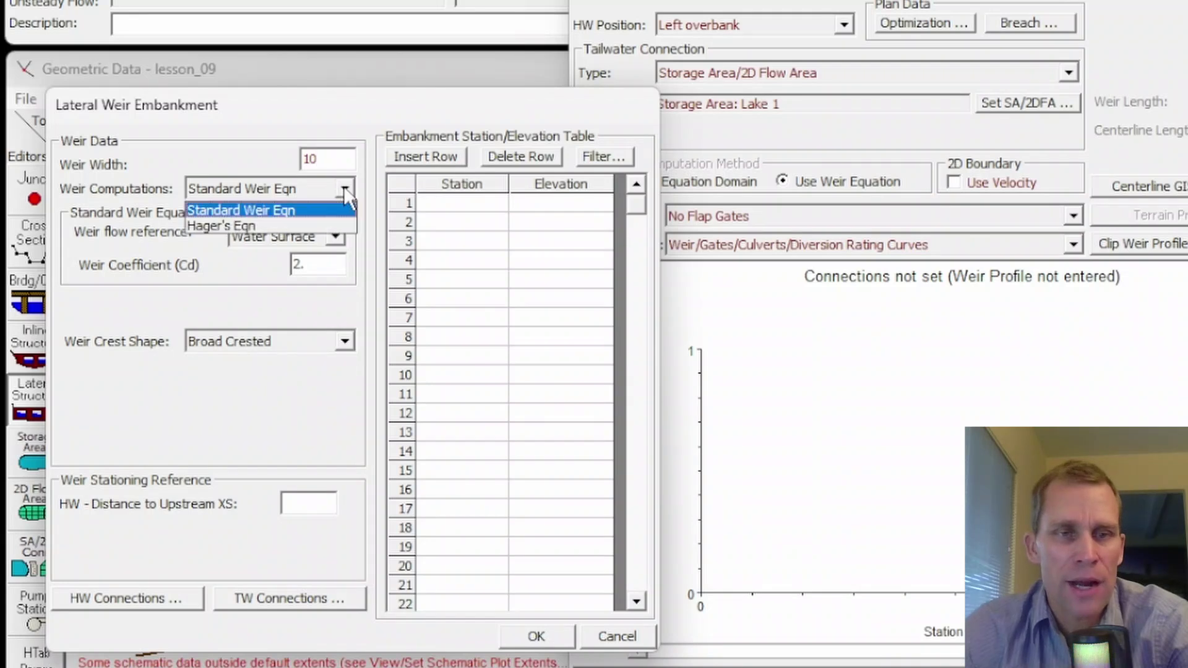
pyautogui.click(277, 210)
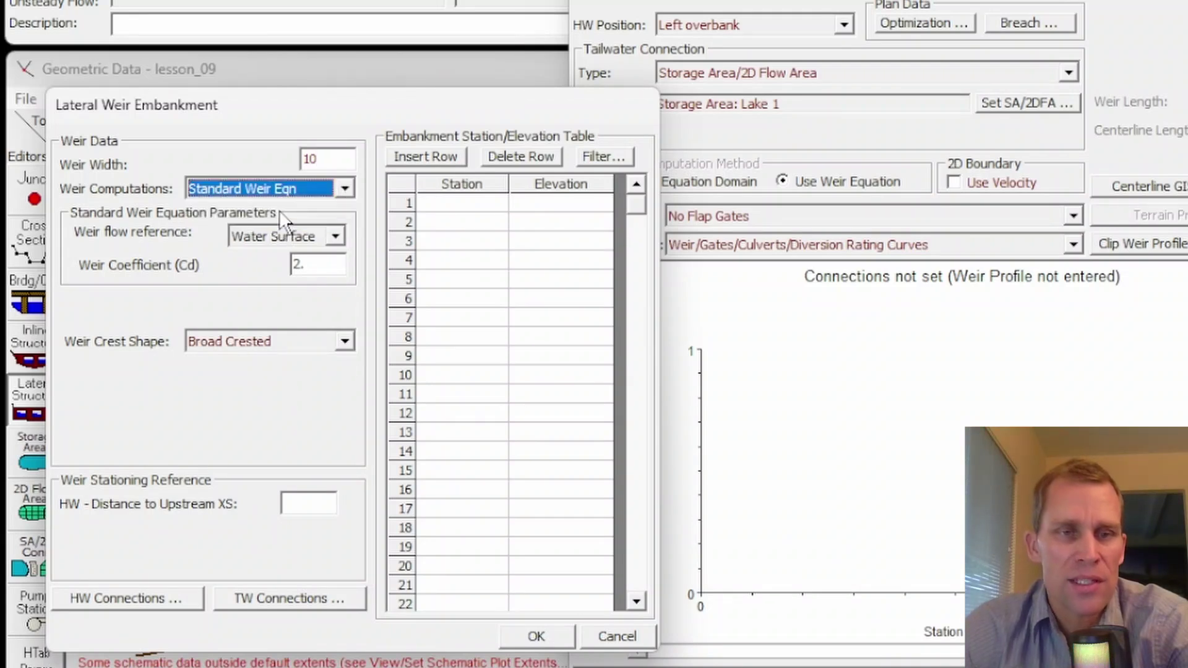
# Set the weir flow reference of the standard weir equation to Energy Grade.
pyautogui.click(336, 237)
pyautogui.click(289, 258)
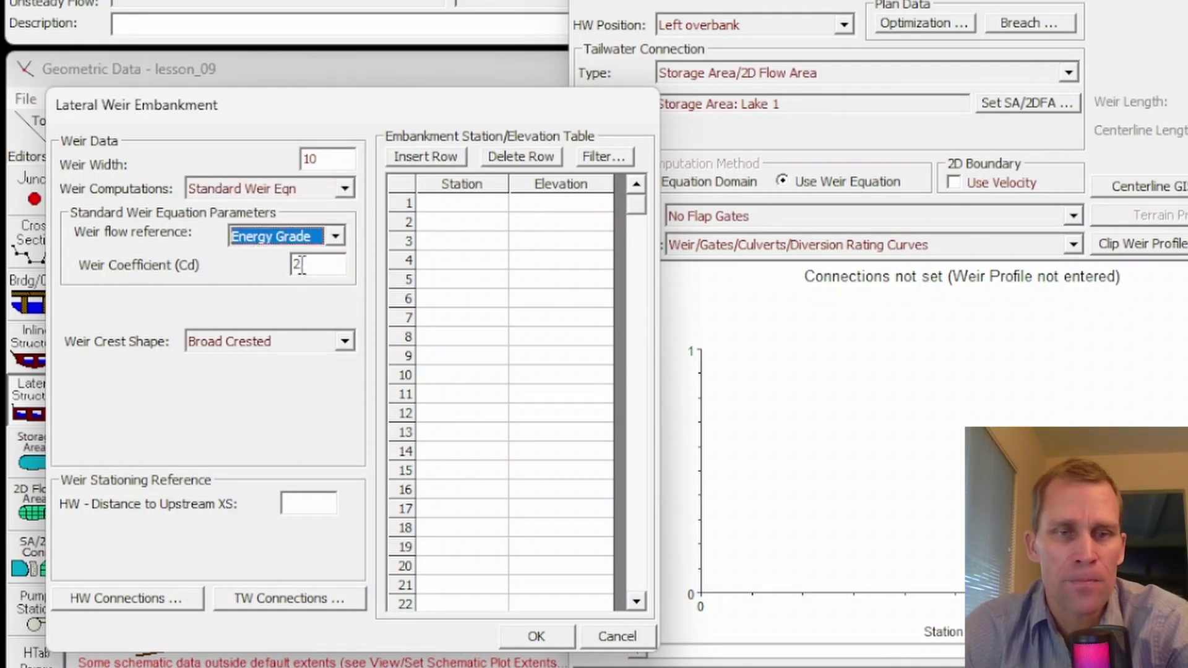
pyautogui.click(335, 238)
pyautogui.click(324, 267)
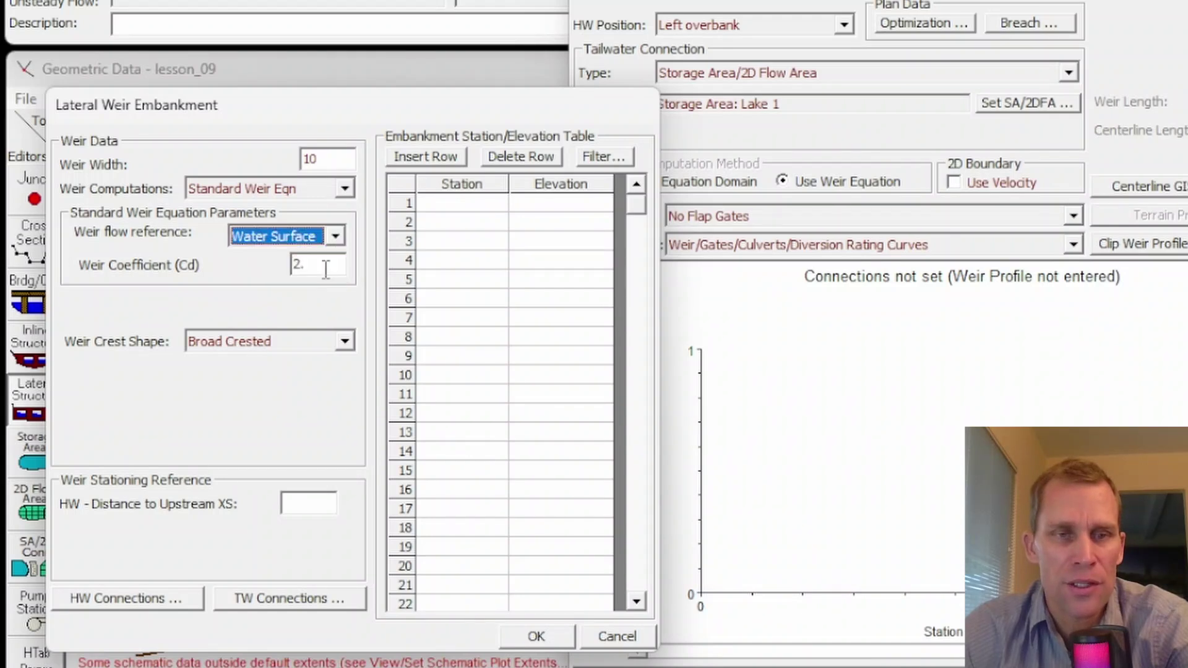
pyautogui.click(334, 237)
pyautogui.click(289, 258)
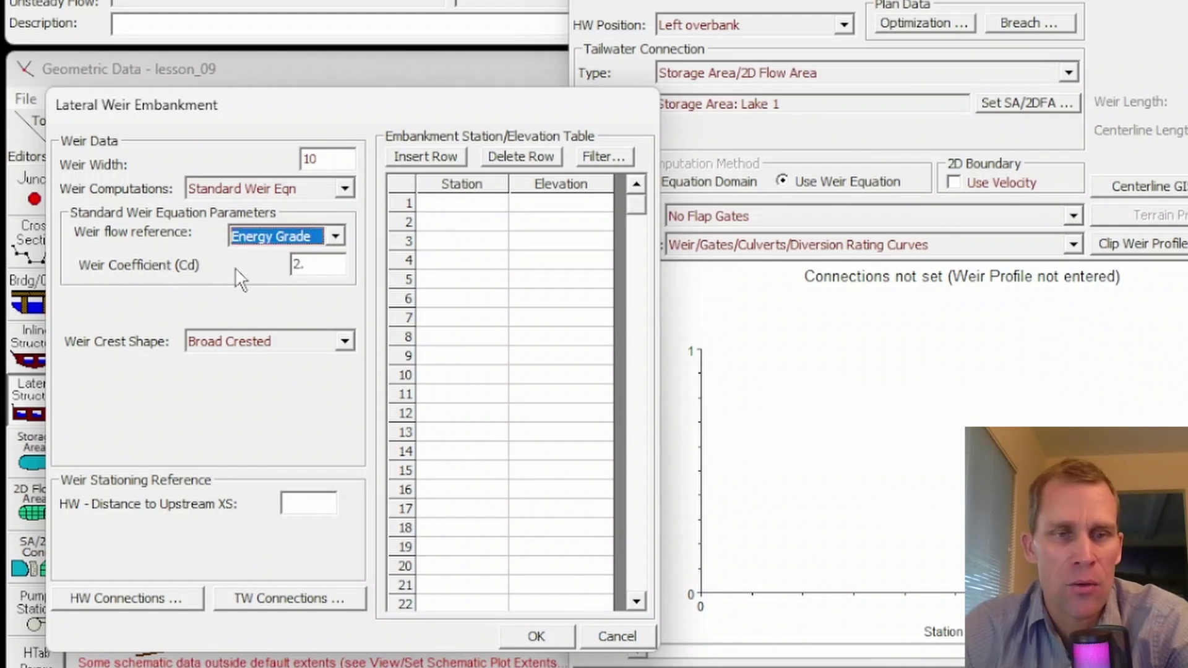
# Preview the parameters of Hager's equation for the weir computations and return to Standard Weir Eqn.
pyautogui.click(345, 188)
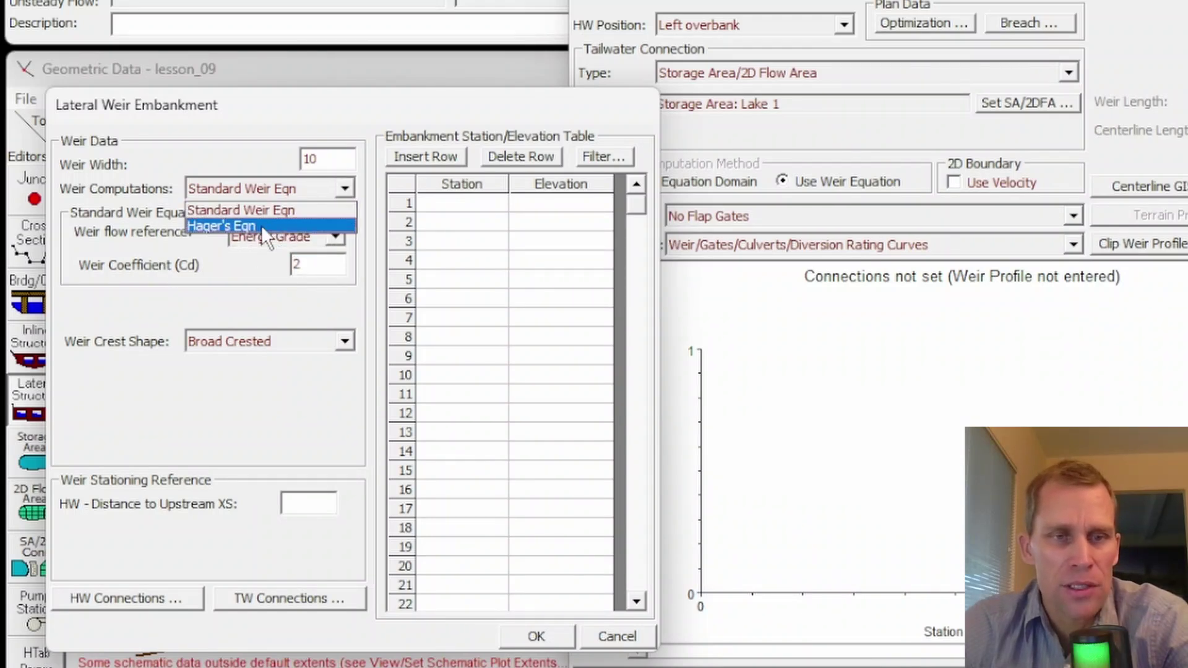
pyautogui.click(255, 226)
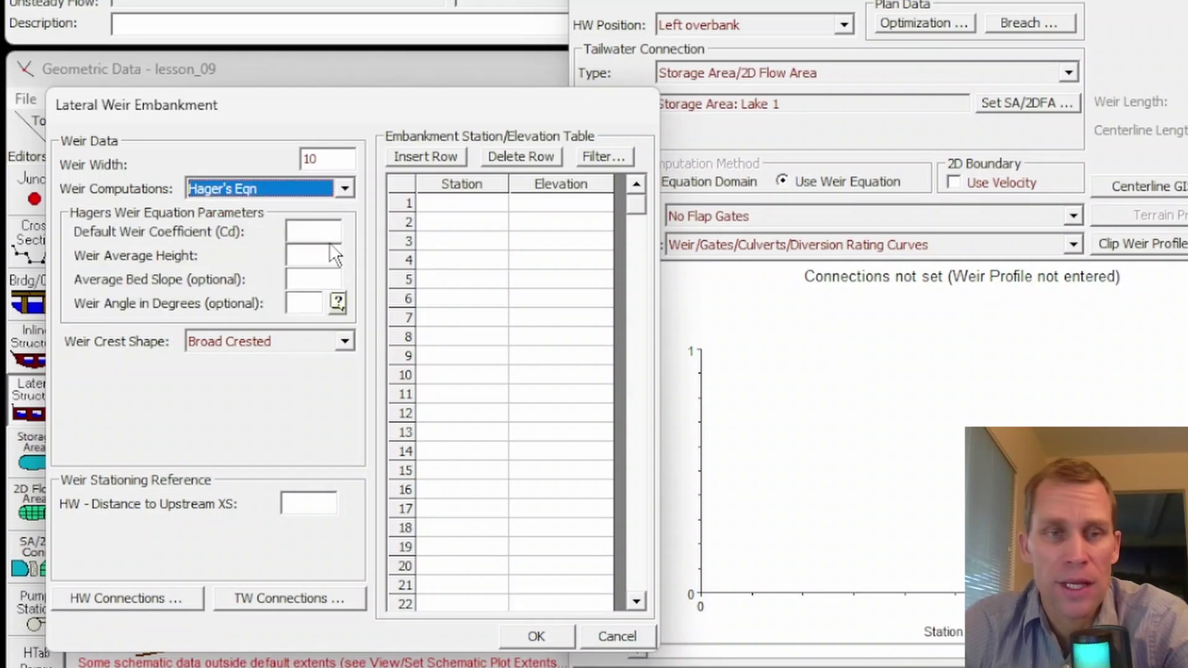
pyautogui.click(346, 188)
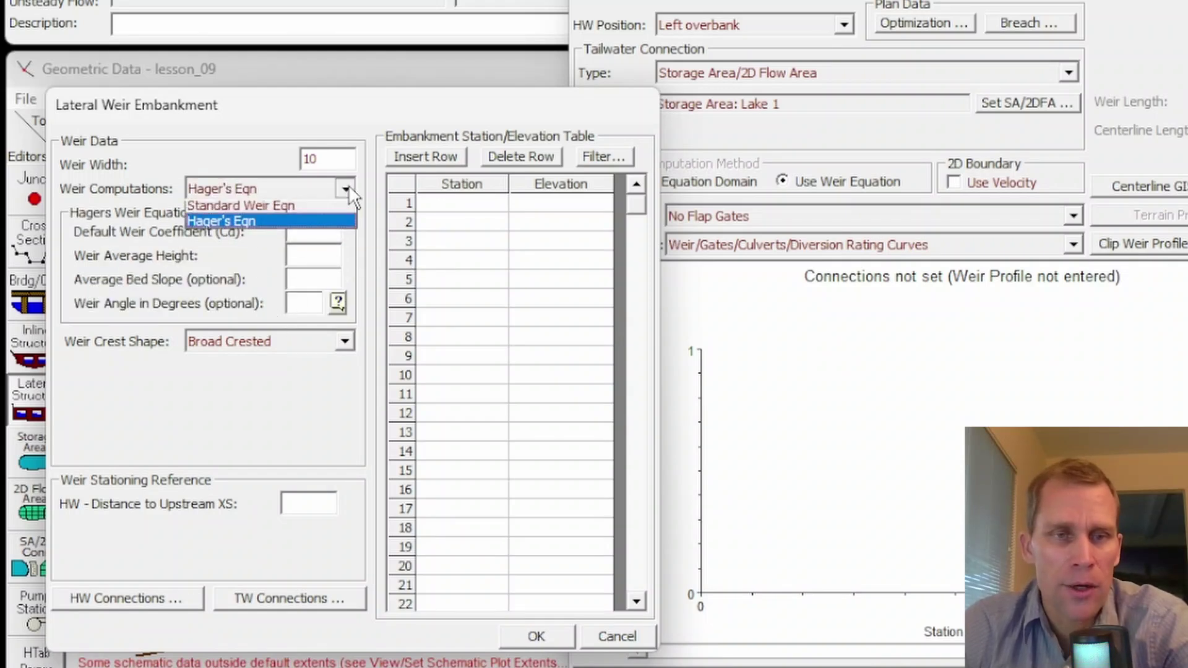
pyautogui.click(290, 208)
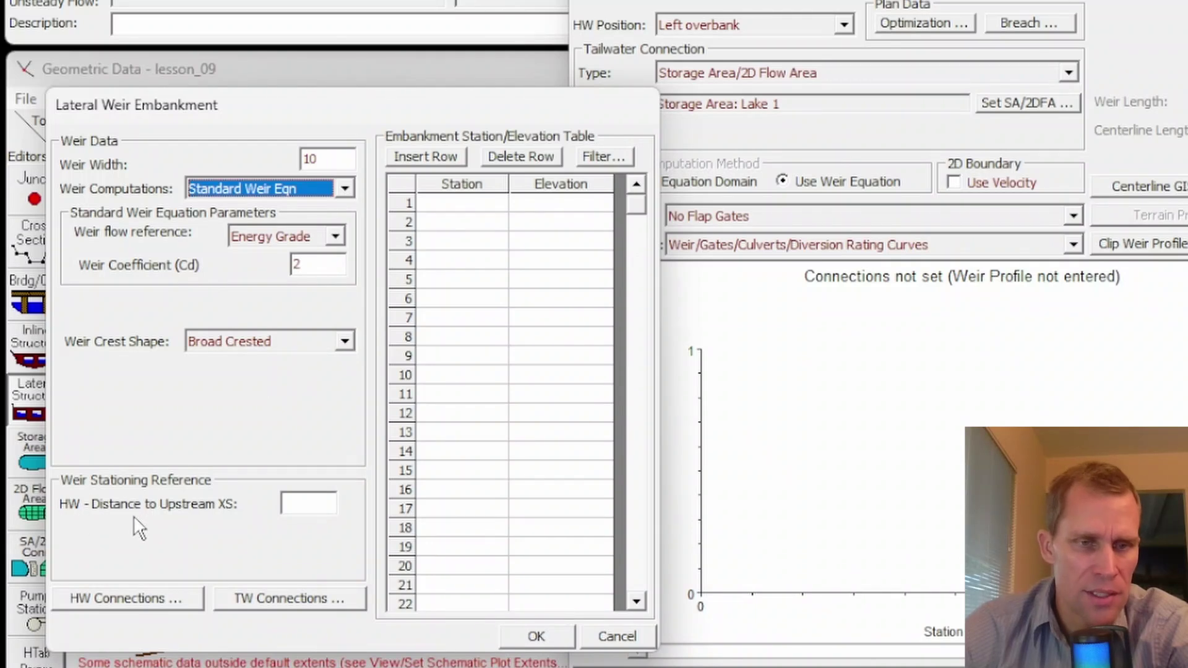
# Set the headwater distance to the upstream cross section to 20 and enter embankment stations 0, 30, 30, 40, 40 and 70.
pyautogui.click(281, 506)
pyautogui.write('20')
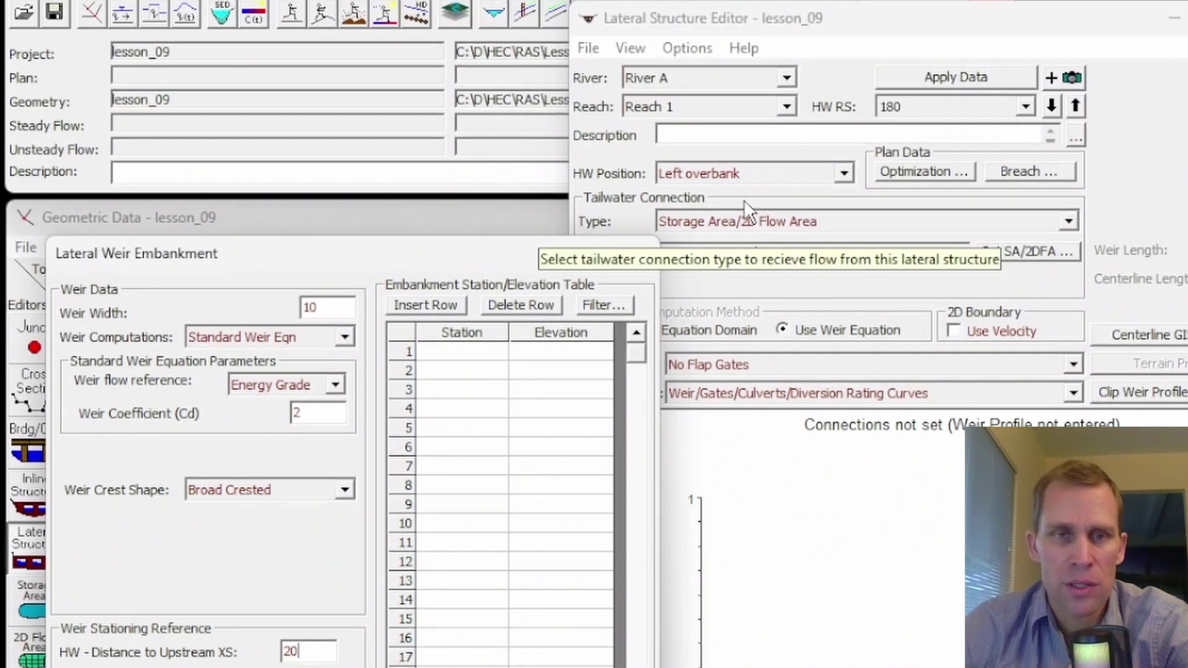
pyautogui.click(399, 350)
pyautogui.write('0')
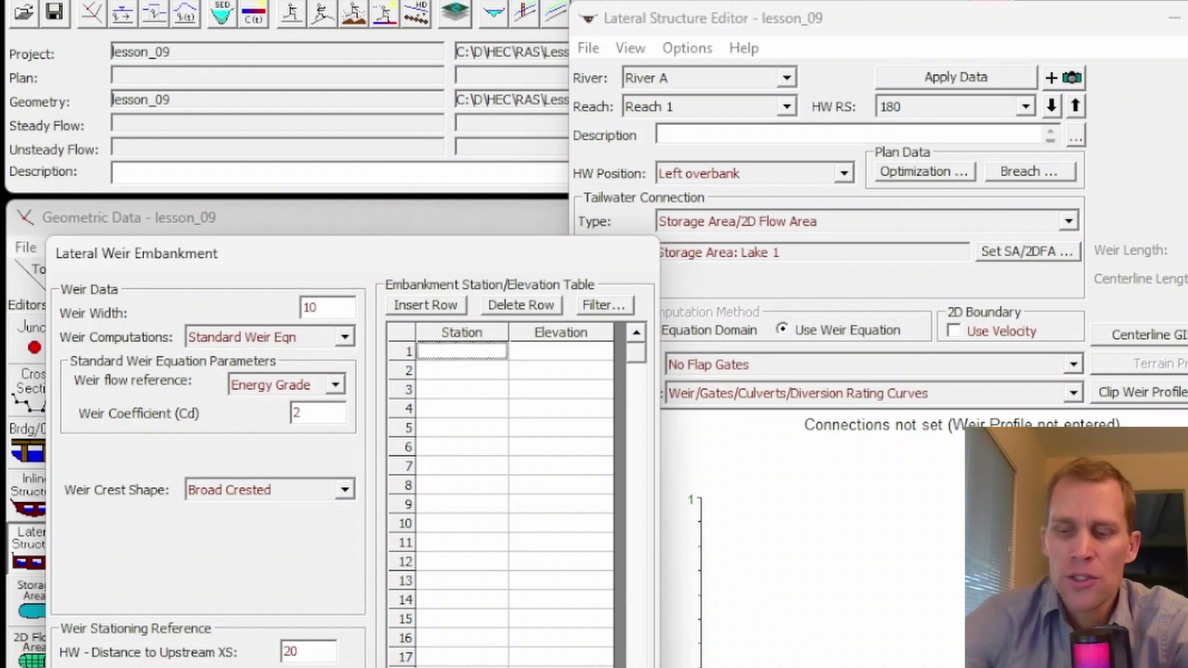
pyautogui.press('Return')
pyautogui.write('30')
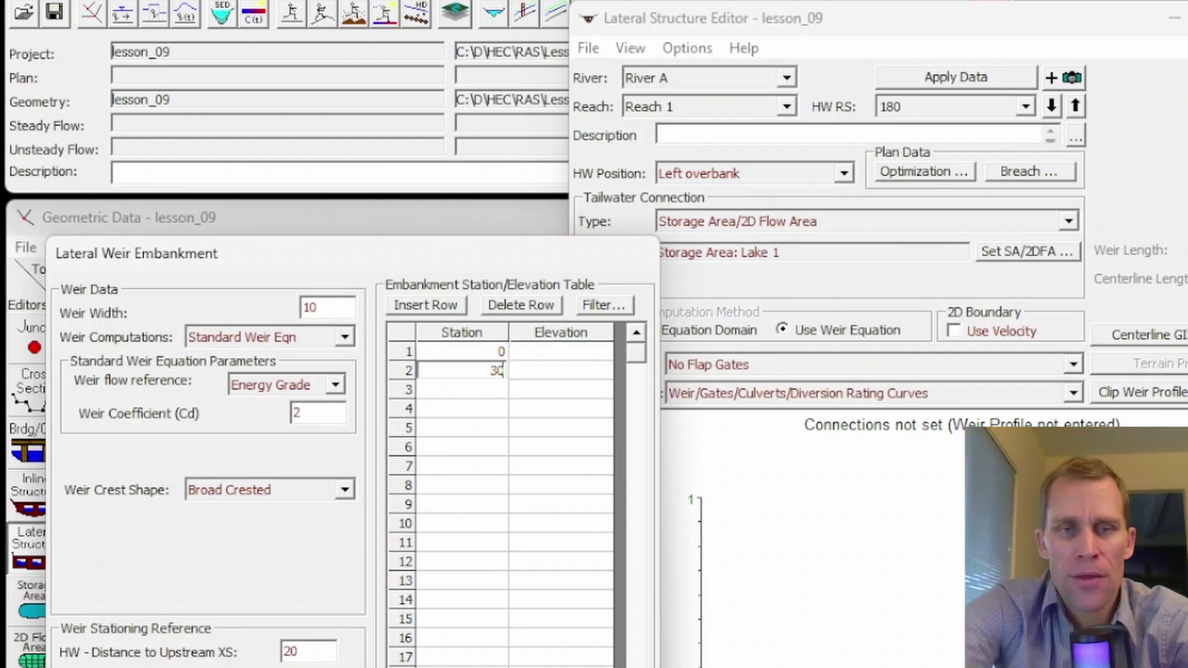
pyautogui.press('Return')
pyautogui.write('30')
pyautogui.press('Return')
pyautogui.write('40')
pyautogui.press('Return')
pyautogui.write('40')
pyautogui.press('Return')
pyautogui.write('70')
pyautogui.press('Tab')
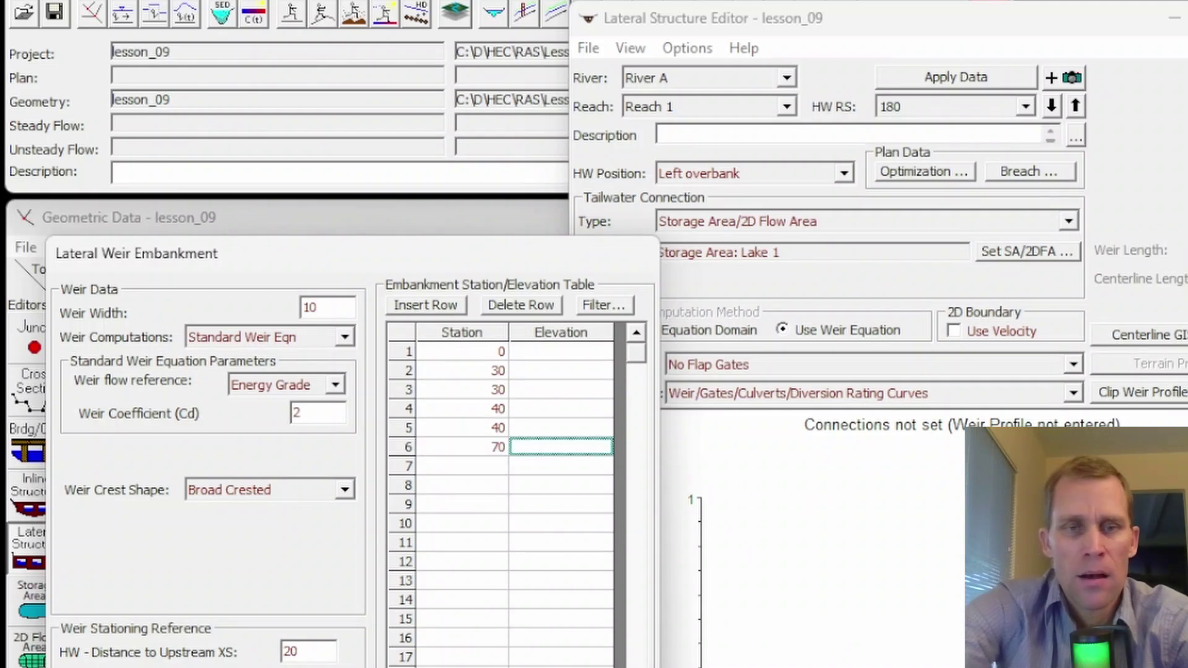
# Go to the first embankment elevation, and examine the cross section coordinates at river stations 200 and 100 before returning to the table.
pyautogui.click(560, 408)
pyautogui.press('Up')
pyautogui.press('Up')
pyautogui.press('Up')
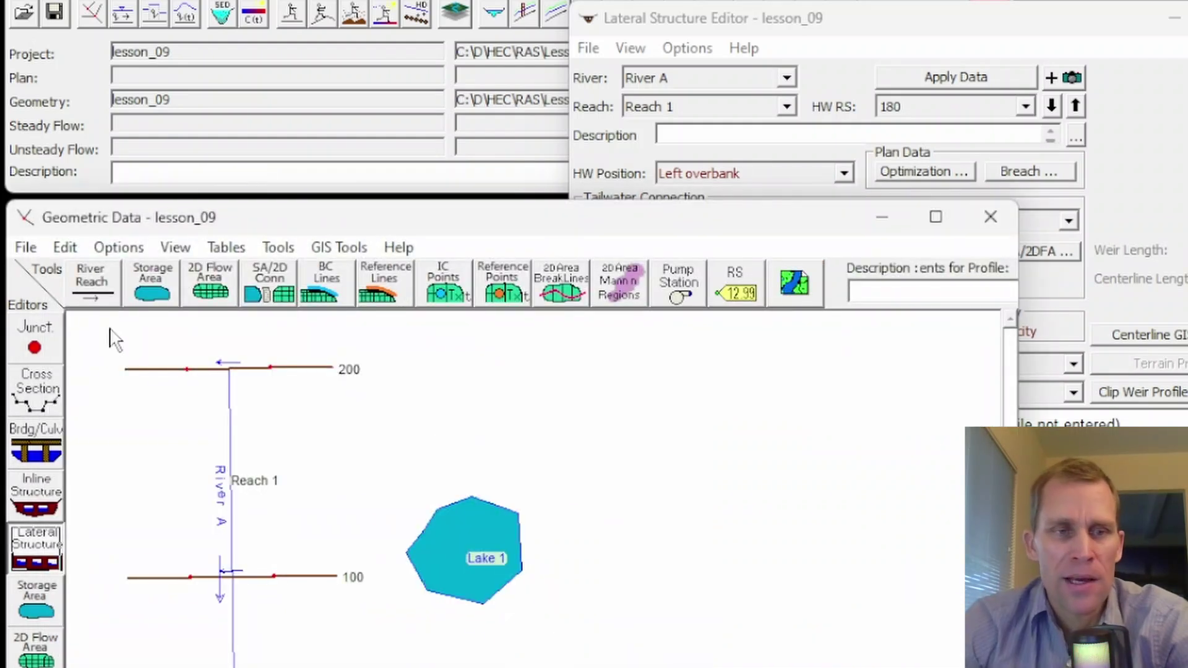
pyautogui.click(37, 390)
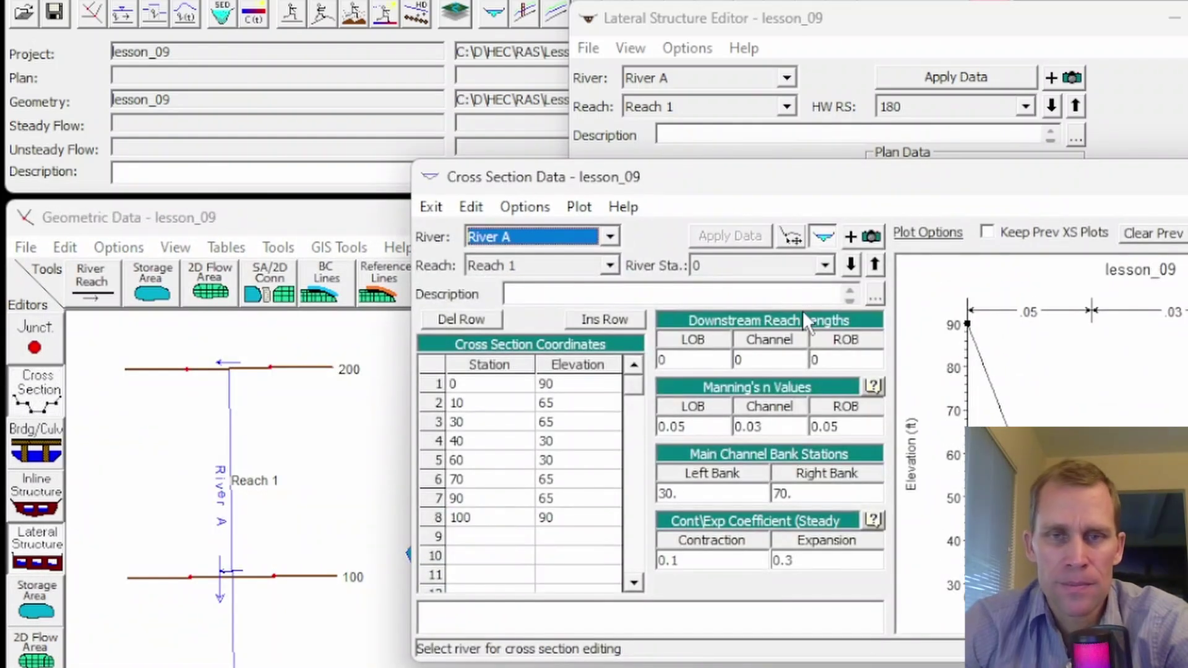
pyautogui.click(876, 267)
pyautogui.click(876, 268)
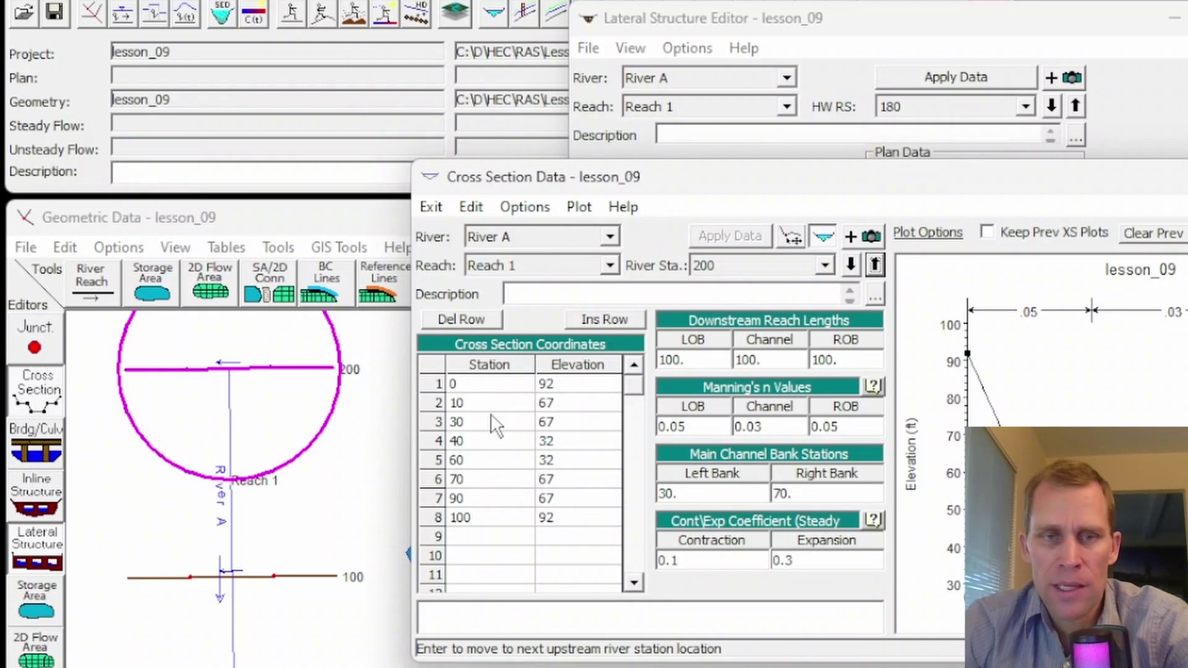
pyautogui.click(851, 265)
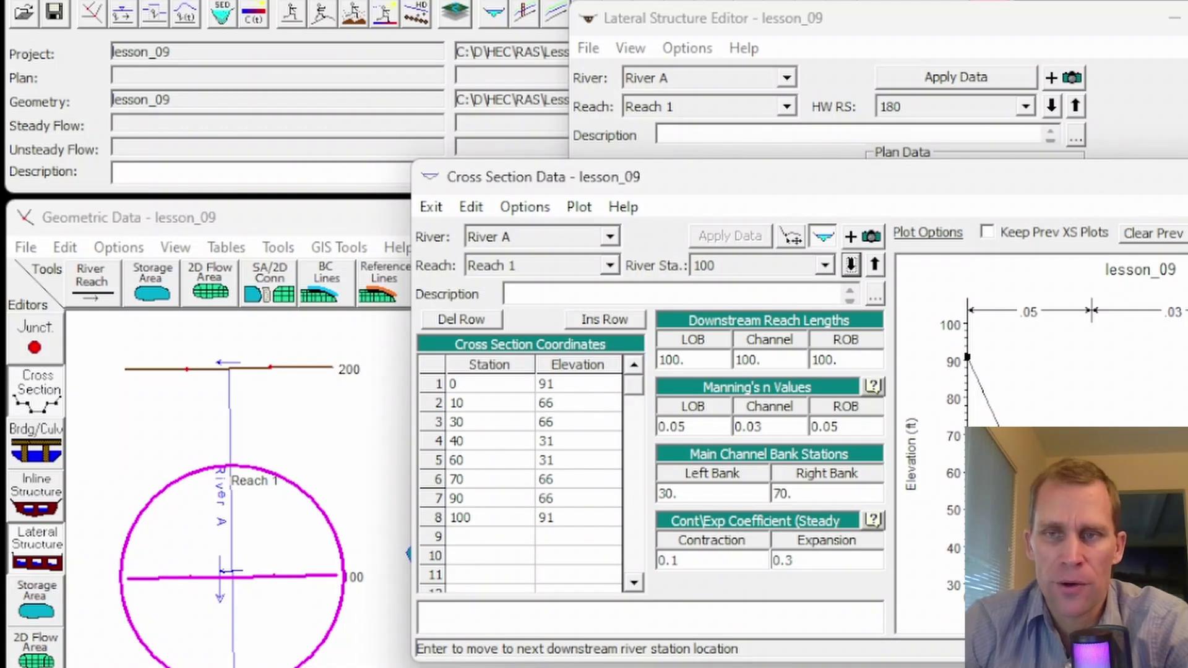
pyautogui.hotkey('alt', 'F4')
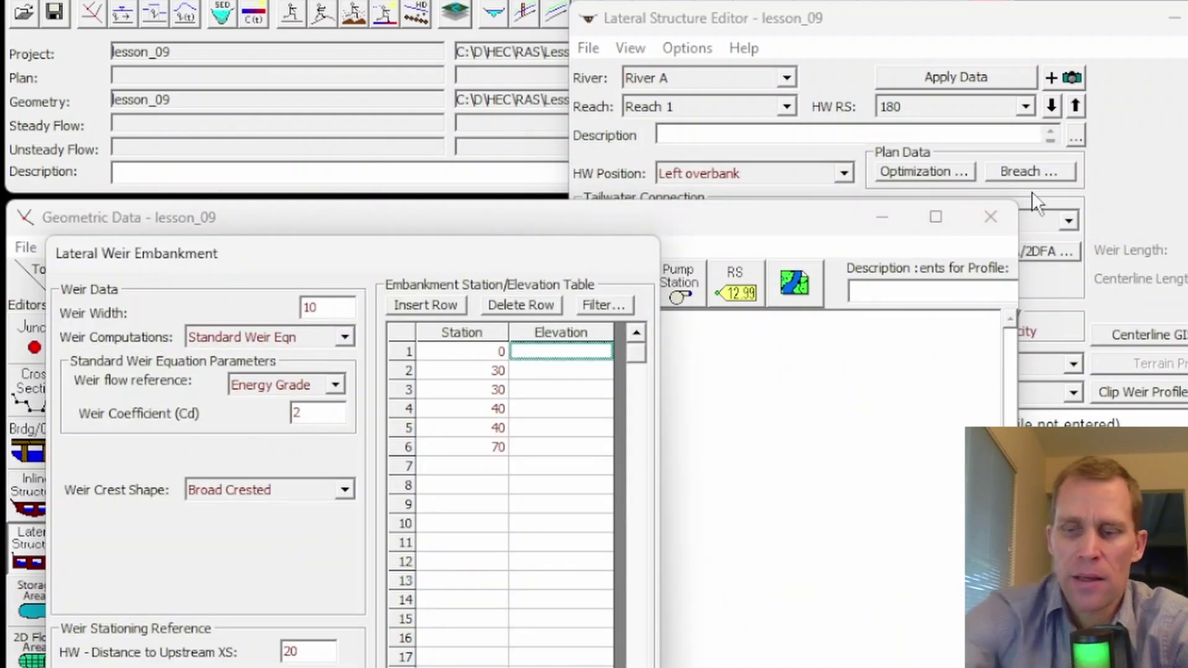
# Enter an embankment elevation of 95 at station 0 and 90 at station 70.
pyautogui.write('95')
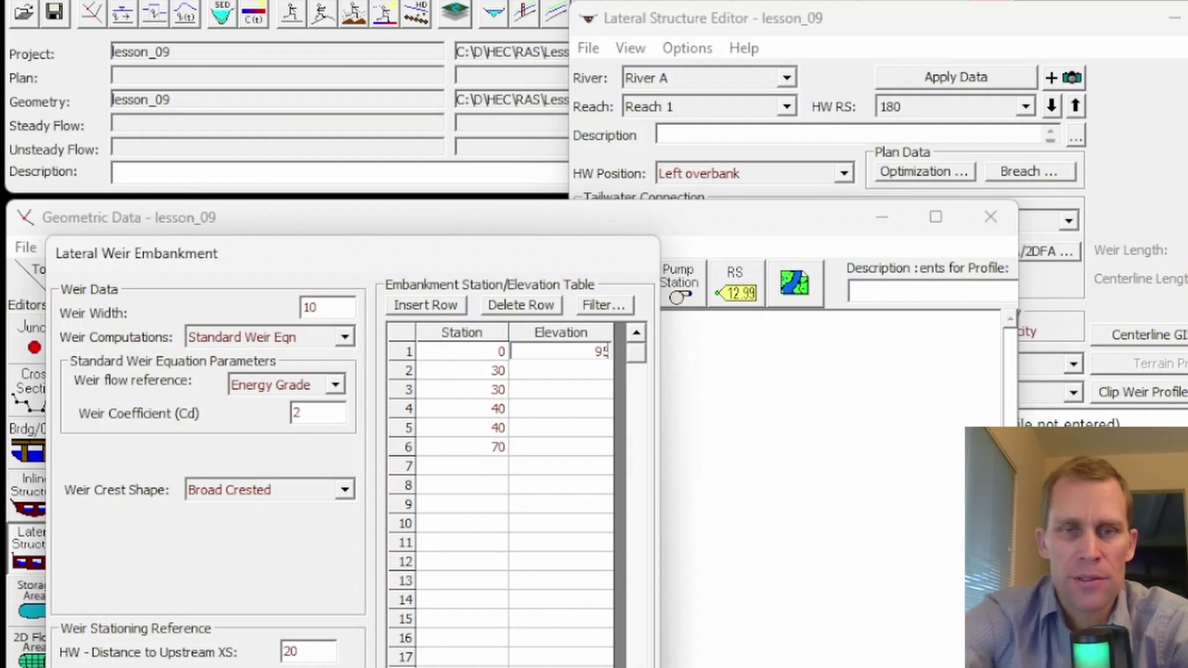
pyautogui.press('Down')
pyautogui.press('Down')
pyautogui.press('Down')
pyautogui.press('Down')
pyautogui.press('Down')
pyautogui.press('Left')
pyautogui.press('Right')
pyautogui.write('90')
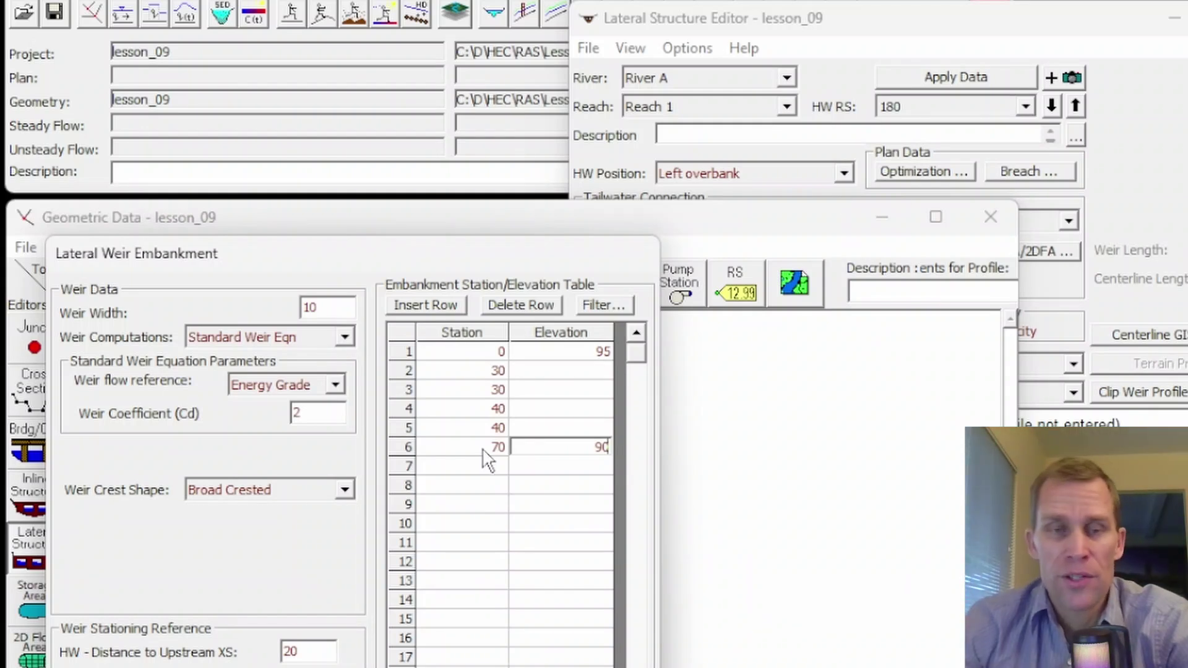
# Change the embankment elevation at station 70 to 95.
pyautogui.click(579, 371)
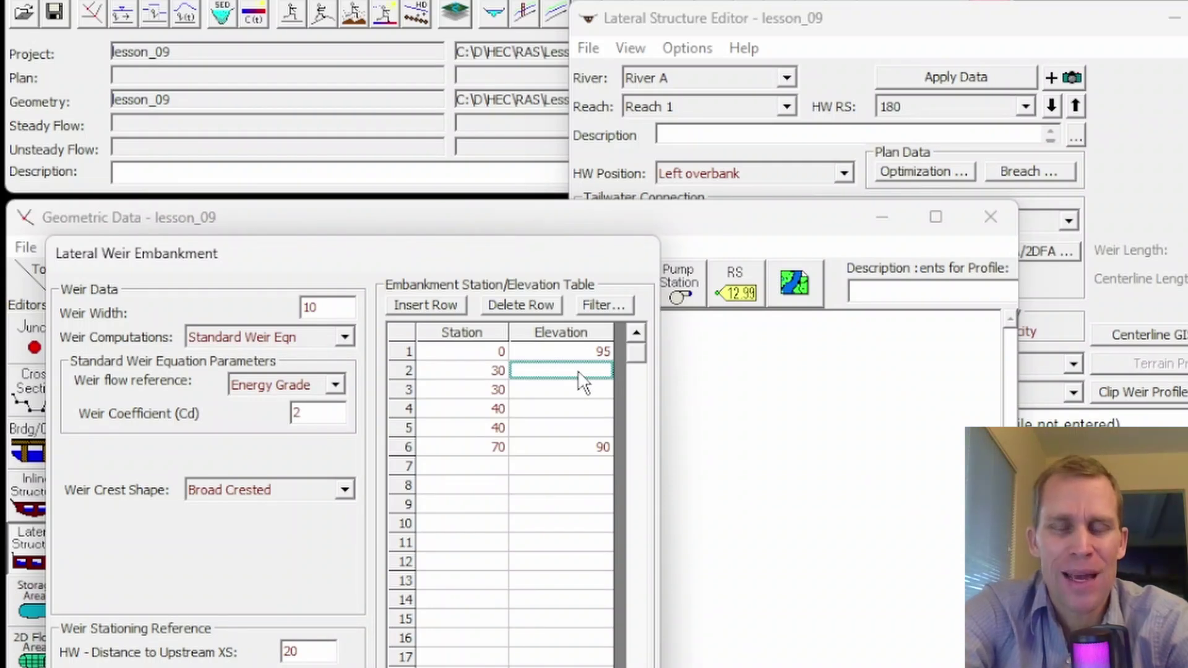
pyautogui.click(602, 446)
pyautogui.press('Delete')
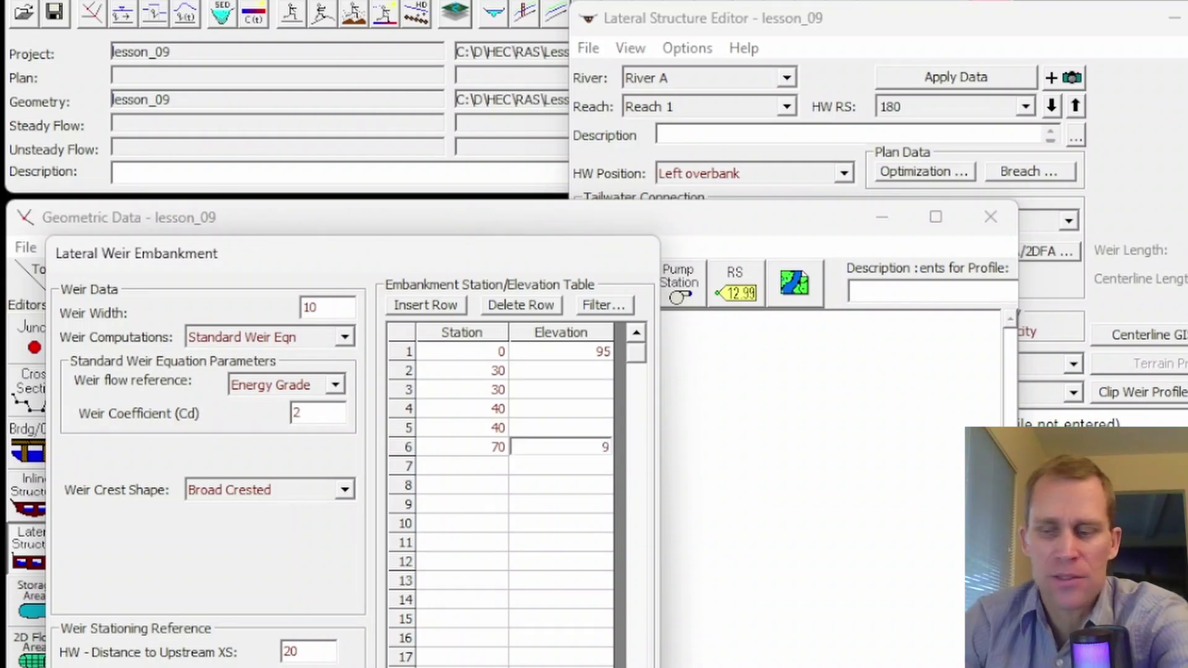
pyautogui.write('95')
# Fill embankment rows 2 to 5 with elevations 95, 80, 80 and 95, set row 4's station to 30, and accept the weir data.
pyautogui.click(584, 372)
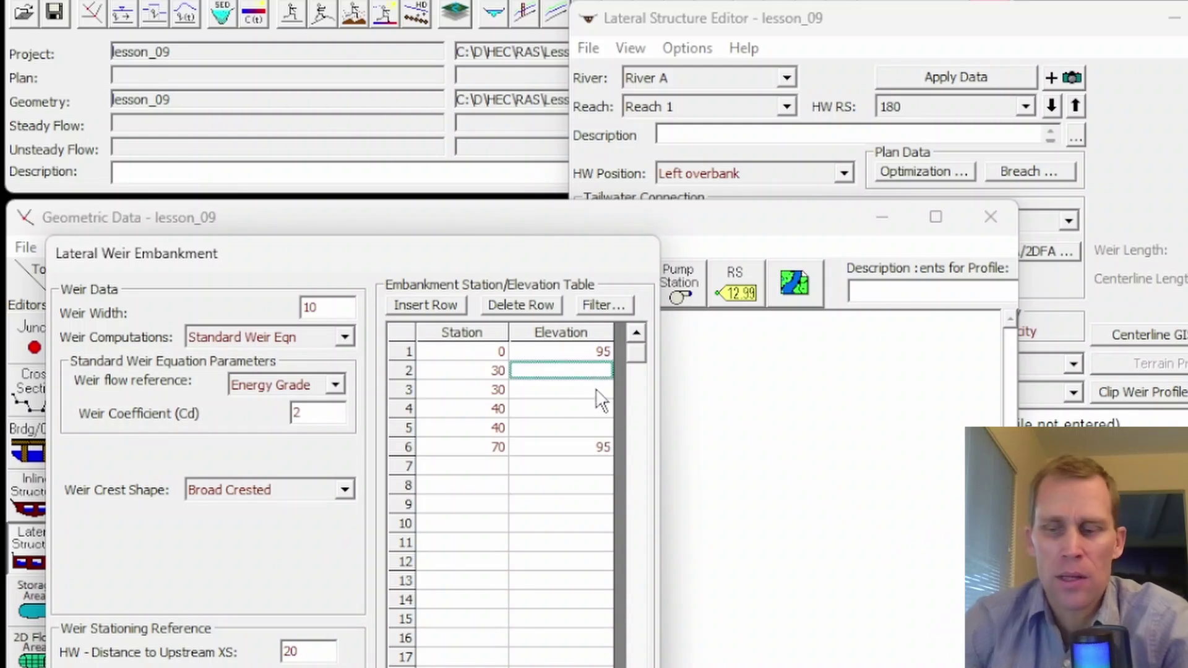
pyautogui.write('95')
pyautogui.click(597, 390)
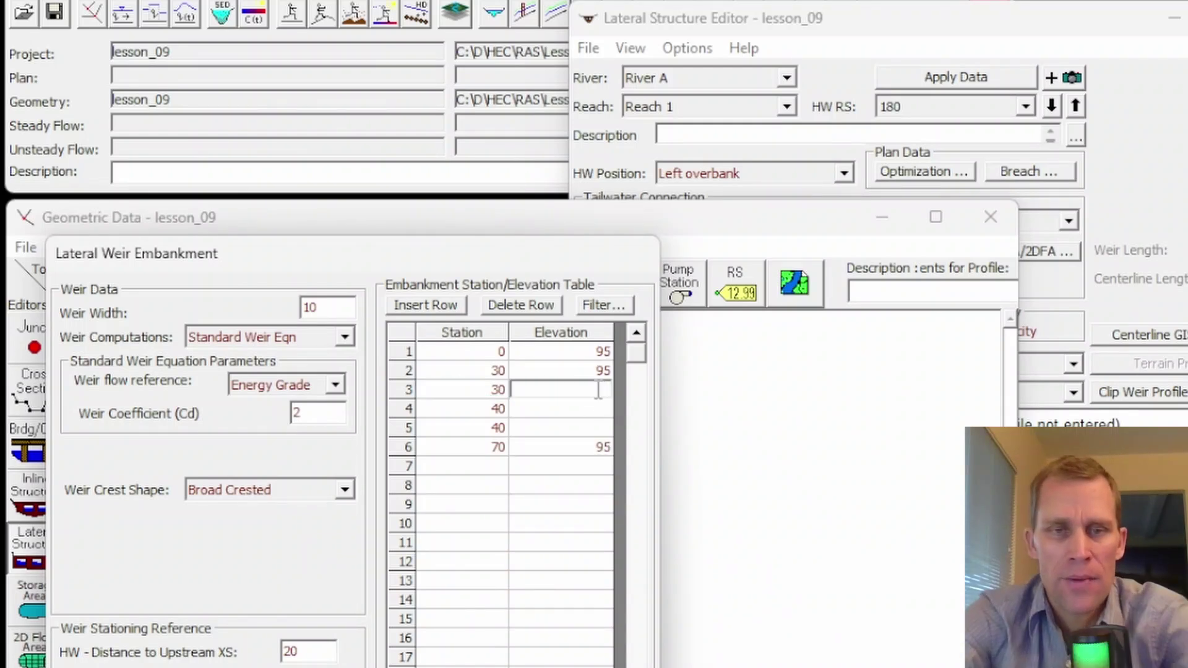
pyautogui.write('80')
pyautogui.press('Tab')
pyautogui.write('30')
pyautogui.press('Tab')
pyautogui.write('80')
pyautogui.press('Tab')
pyautogui.press('Tab')
pyautogui.write('95')
pyautogui.press('Tab')
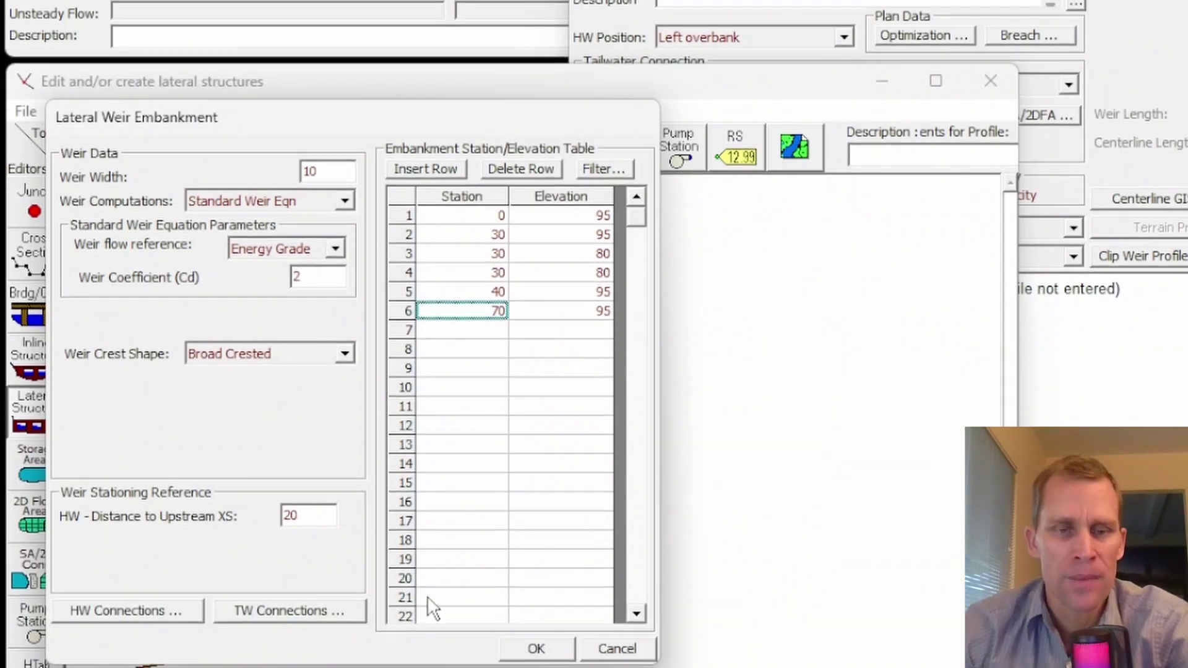
pyautogui.click(534, 649)
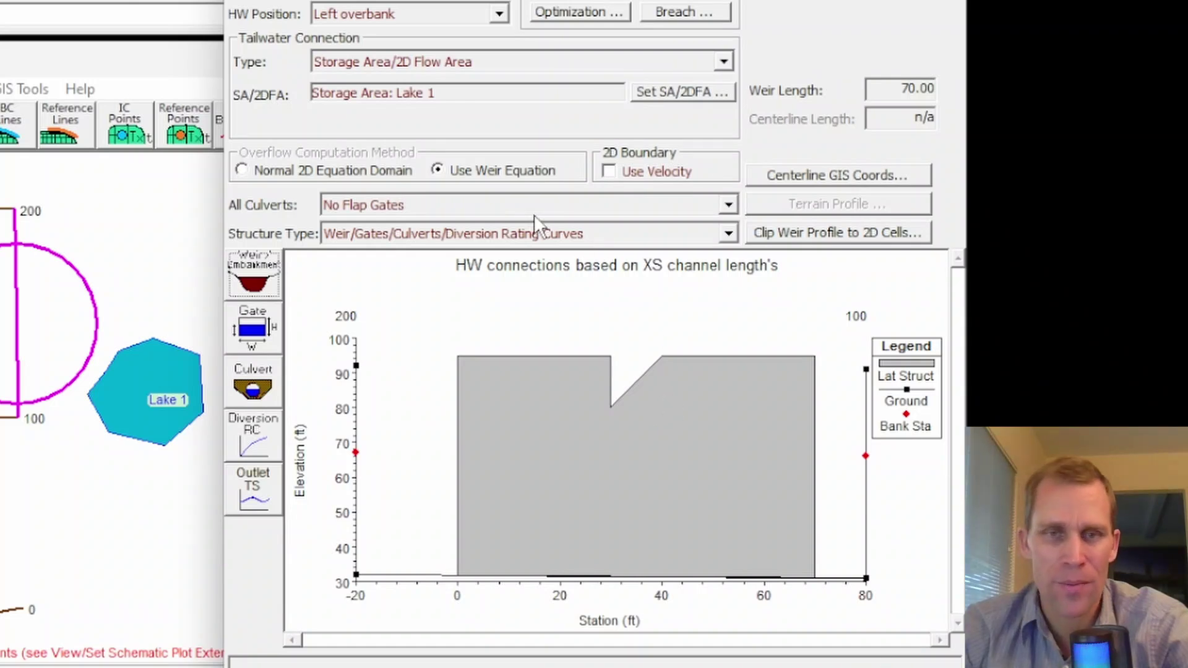
# Reopen the weir embankment data, correct the station in row 4 to 40, and accept the change.
pyautogui.click(255, 282)
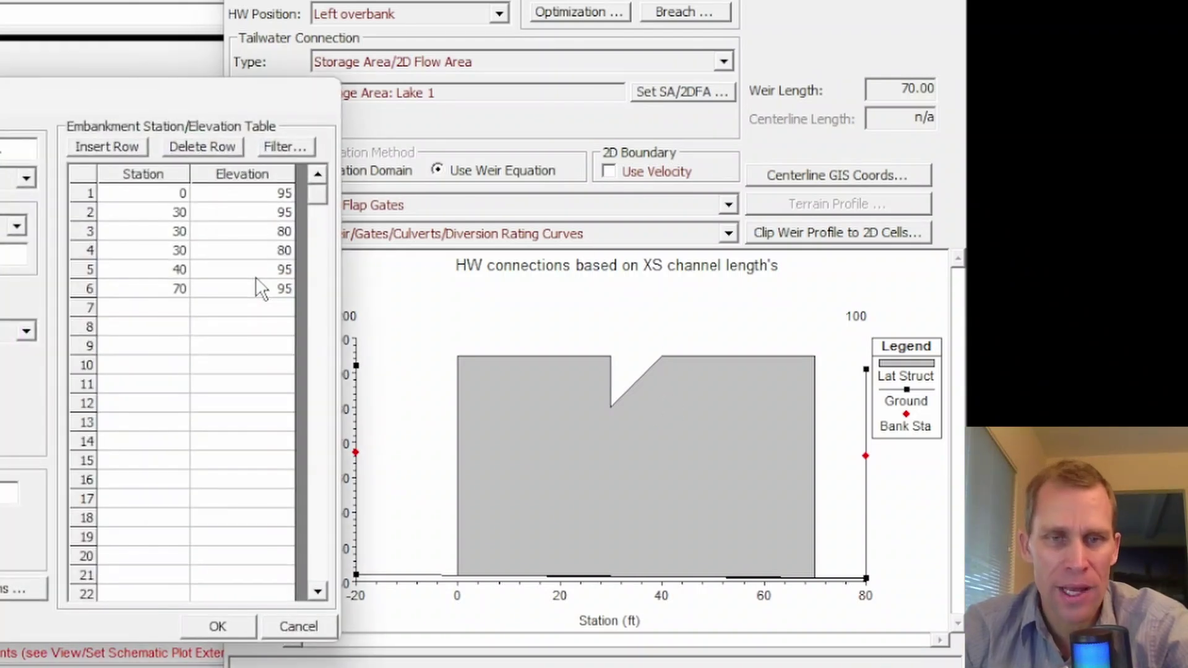
pyautogui.click(180, 250)
pyautogui.write('40')
pyautogui.click(258, 250)
pyautogui.click(219, 626)
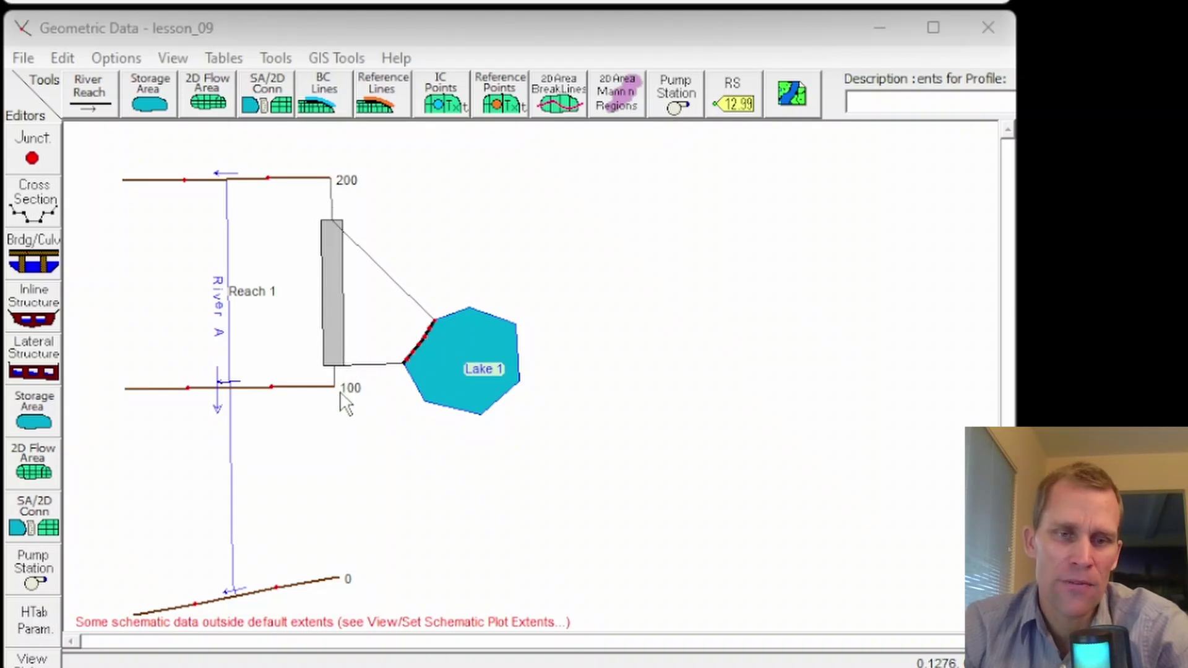
# Reopen the structure's weir embankment data, set the distance to the upstream cross section to 10, accept it, and close the lateral structure editor.
pyautogui.moveTo(854, 665)
pyautogui.click(34, 356)
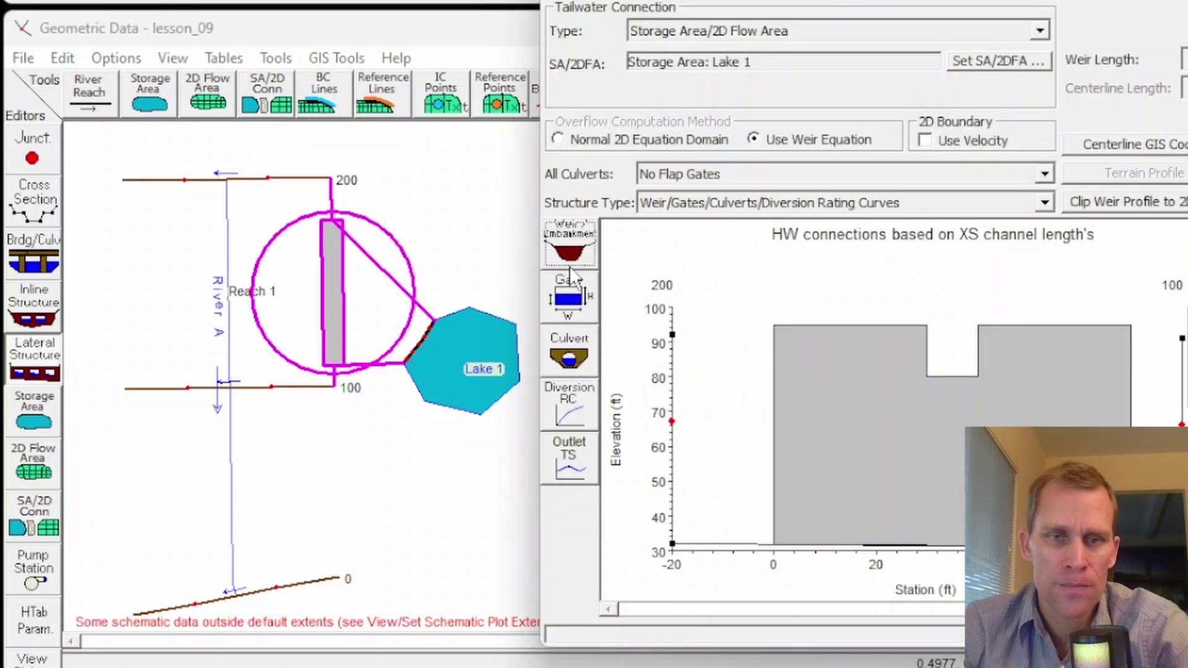
pyautogui.click(569, 252)
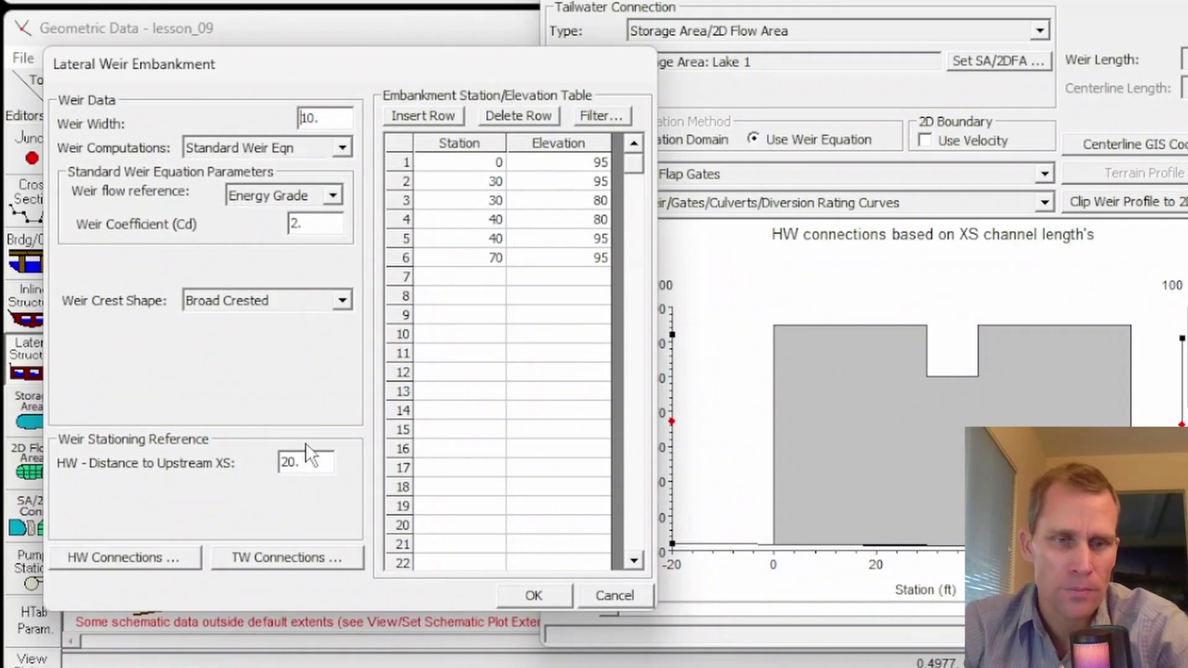
pyautogui.moveTo(311, 463); pyautogui.dragTo(241, 457)
pyautogui.write('10')
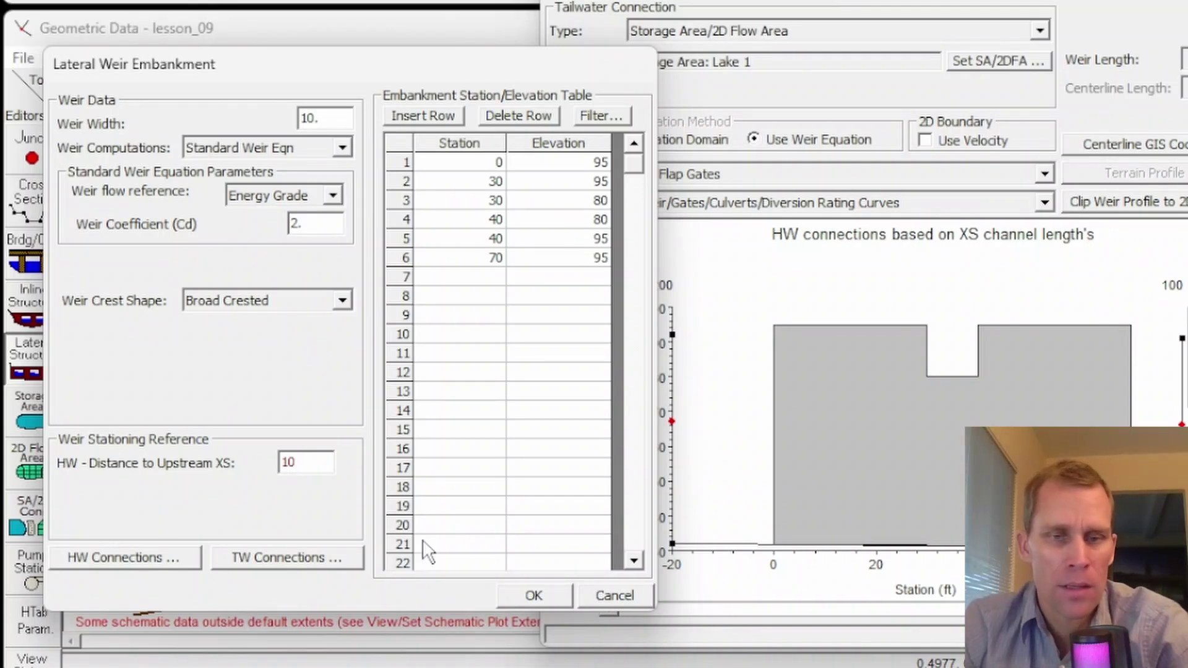
pyautogui.click(507, 596)
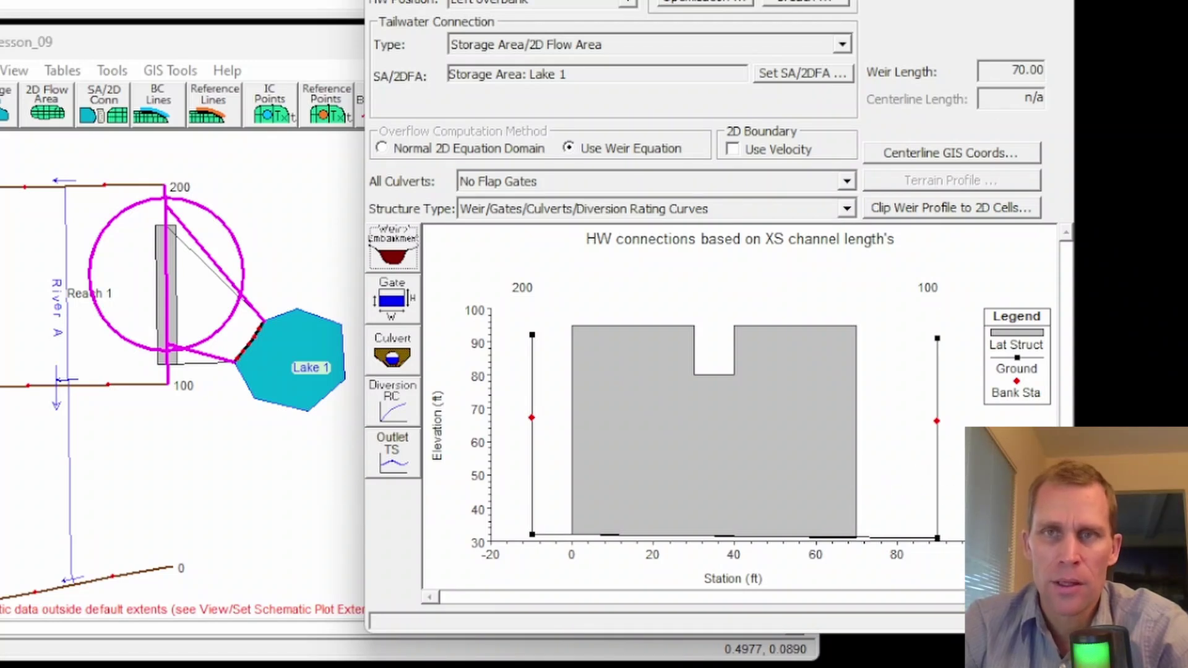
pyautogui.click(1061, 2)
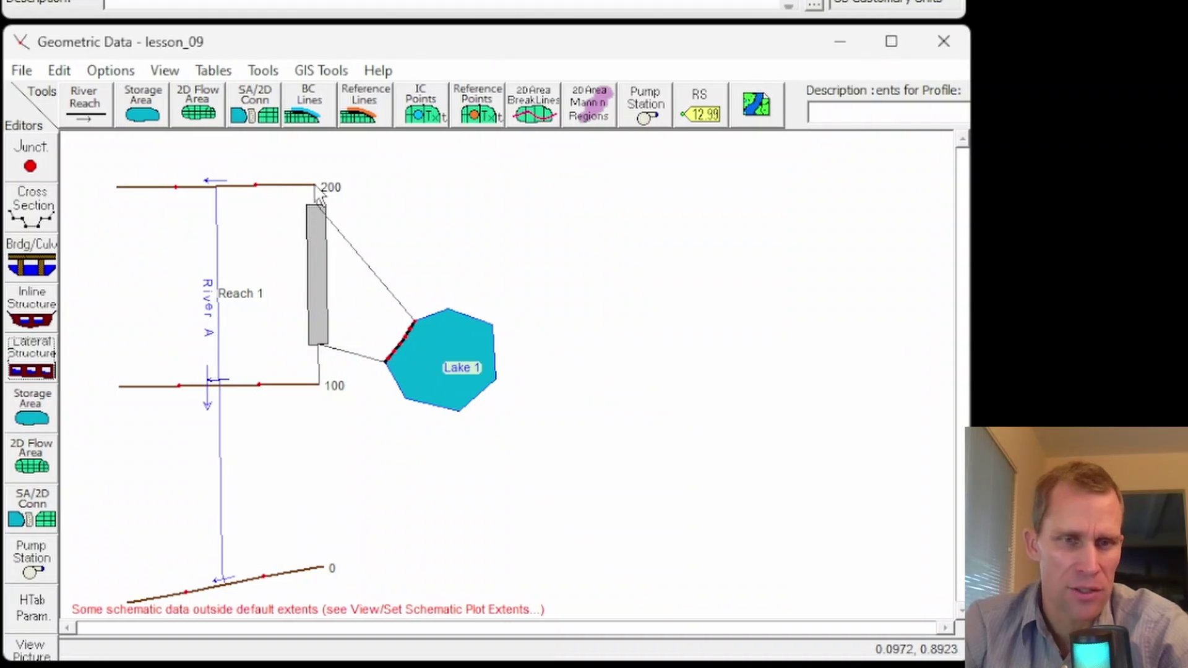
# Reopen the lateral weir embankment data, look through the available weir crest shapes, and keep Broad Crested.
pyautogui.click(56, 359)
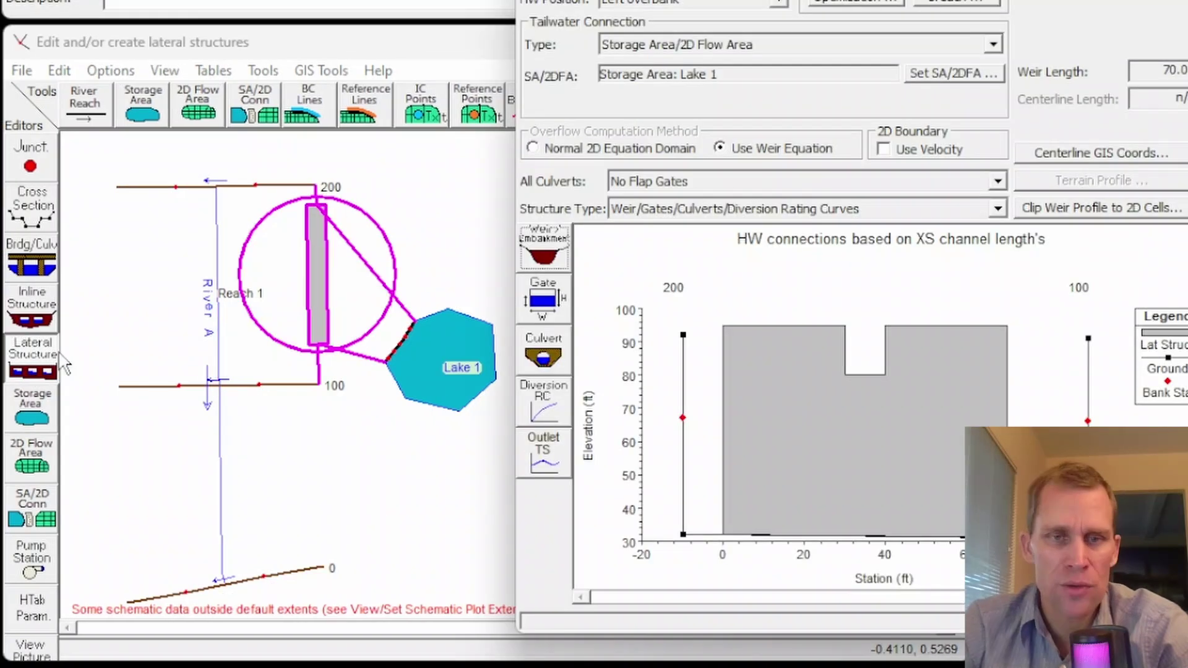
pyautogui.click(544, 247)
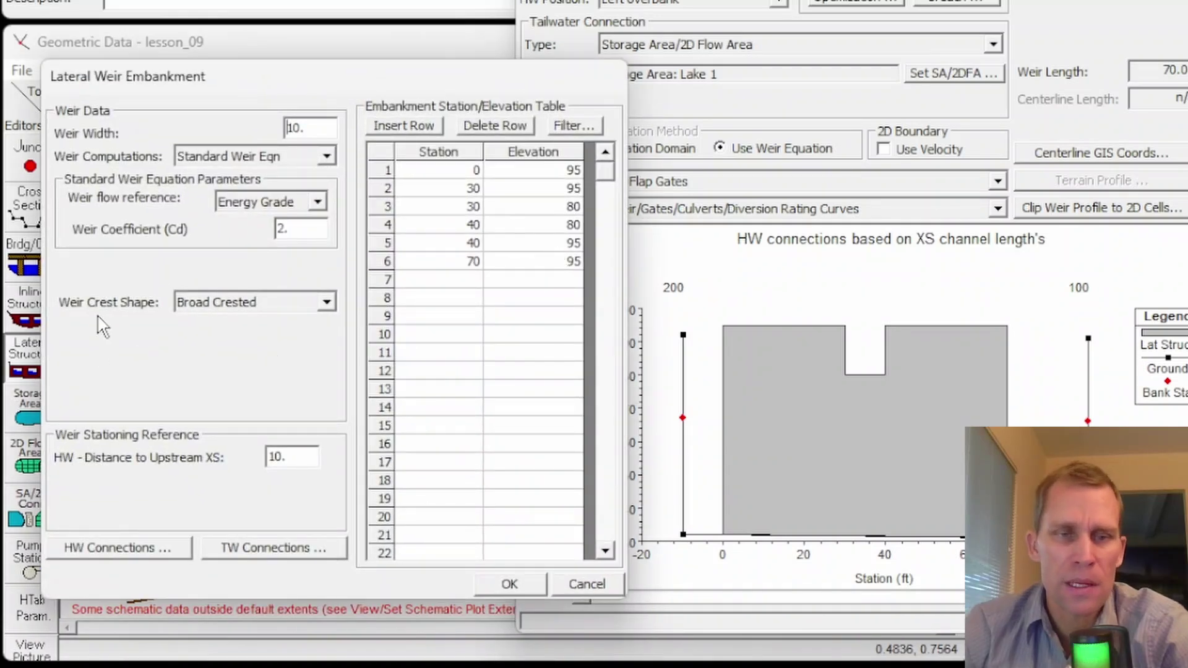
pyautogui.click(327, 304)
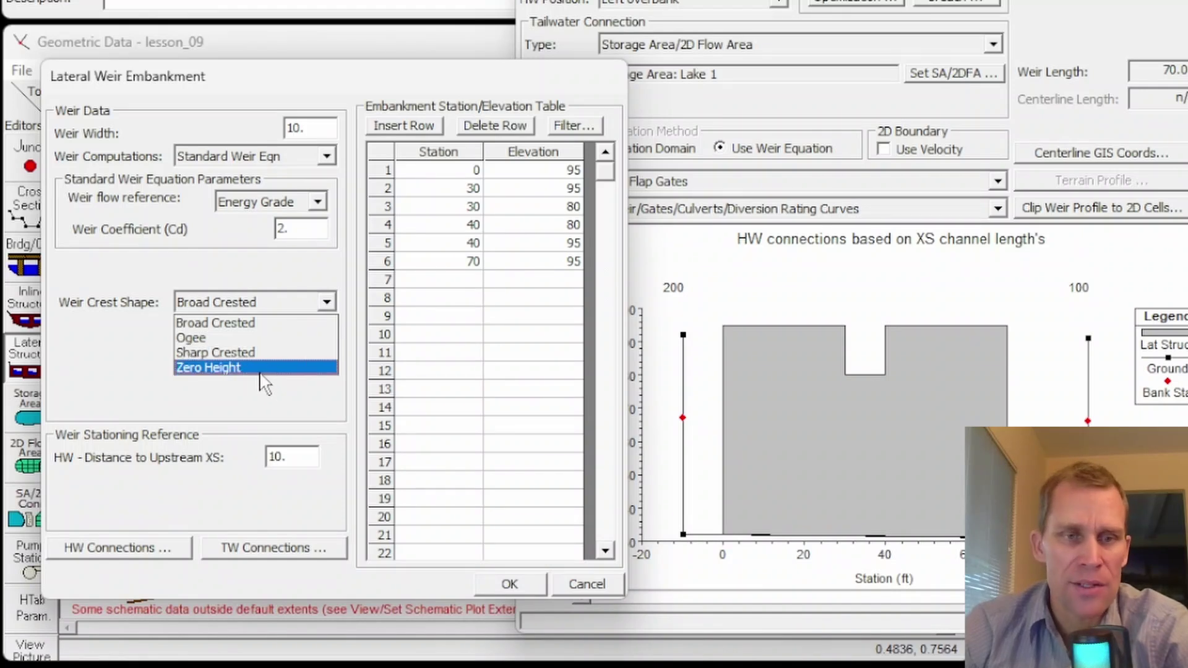
pyautogui.click(256, 323)
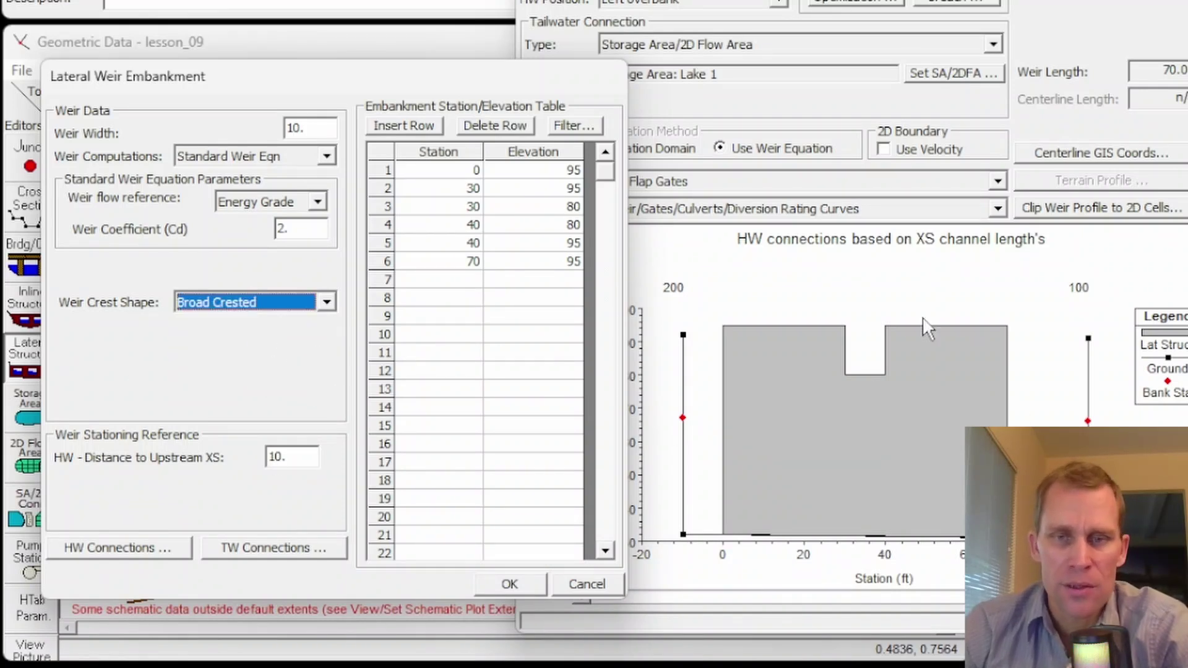
# Preview the Ogee, Sharp Crested and Zero Height weir crest shapes, choose Ogee, and accept the embankment data.
pyautogui.click(324, 302)
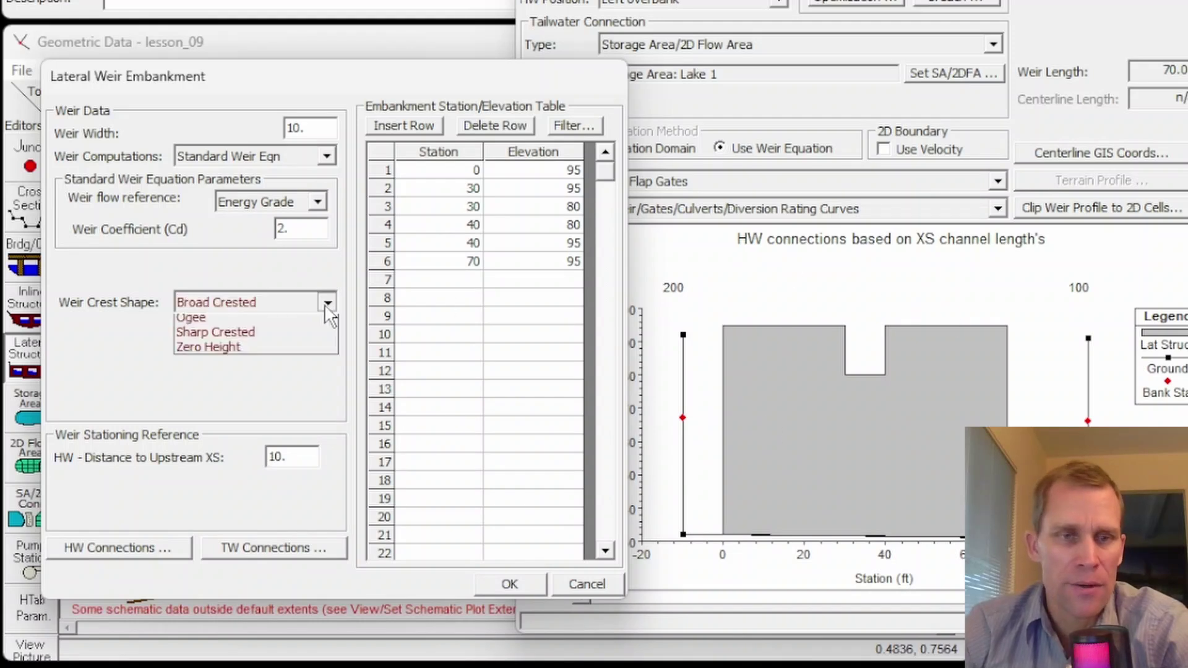
pyautogui.click(306, 350)
pyautogui.click(326, 302)
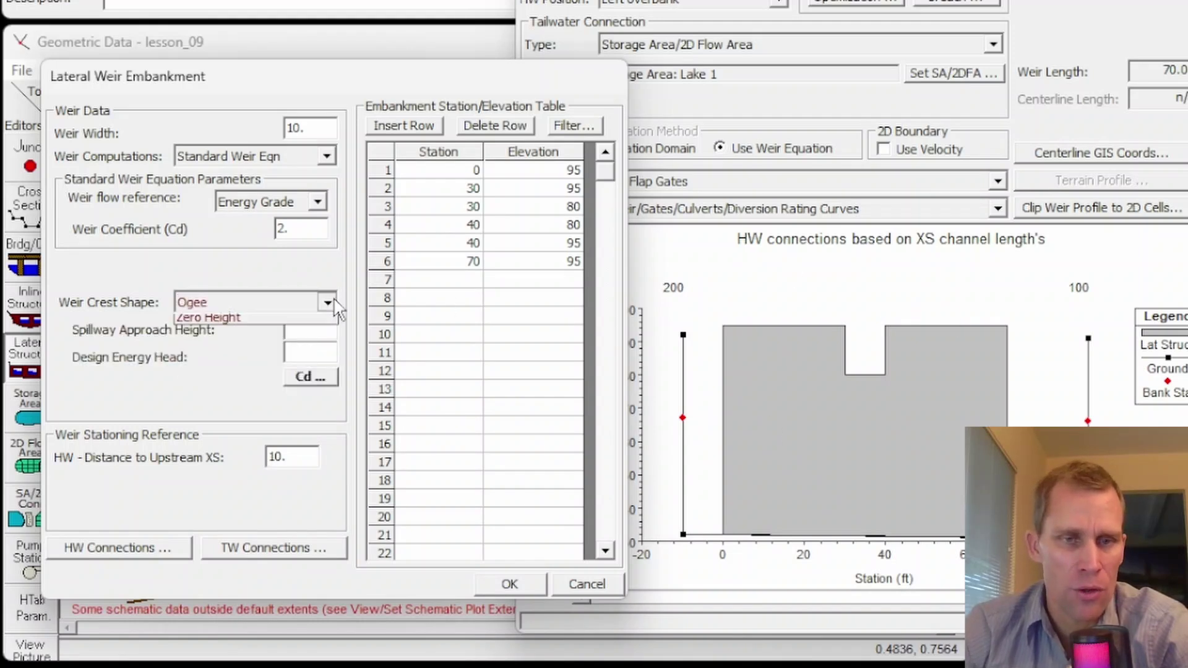
pyautogui.click(278, 351)
pyautogui.click(326, 303)
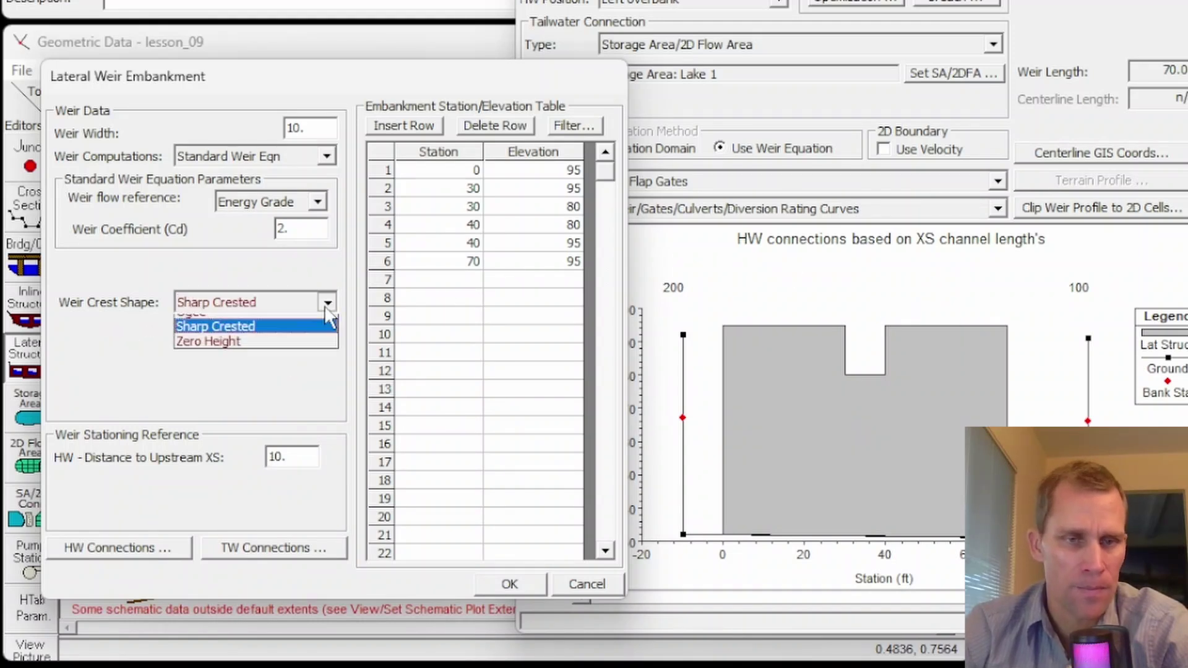
pyautogui.click(293, 366)
pyautogui.click(326, 303)
pyautogui.click(300, 339)
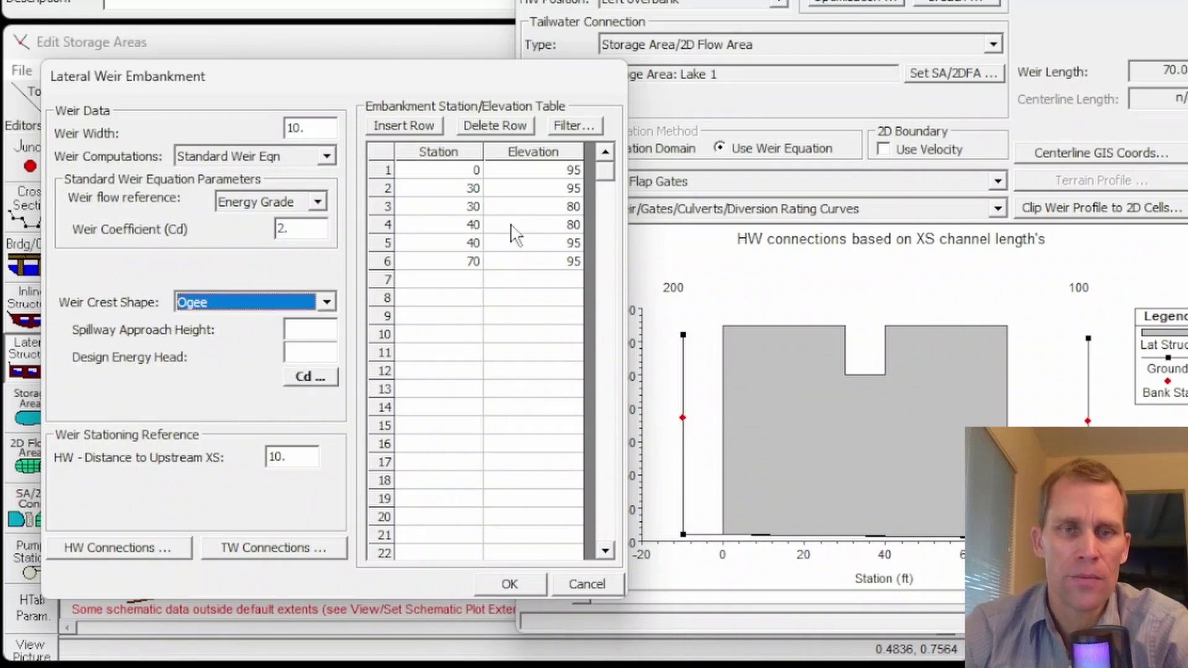
pyautogui.click(507, 583)
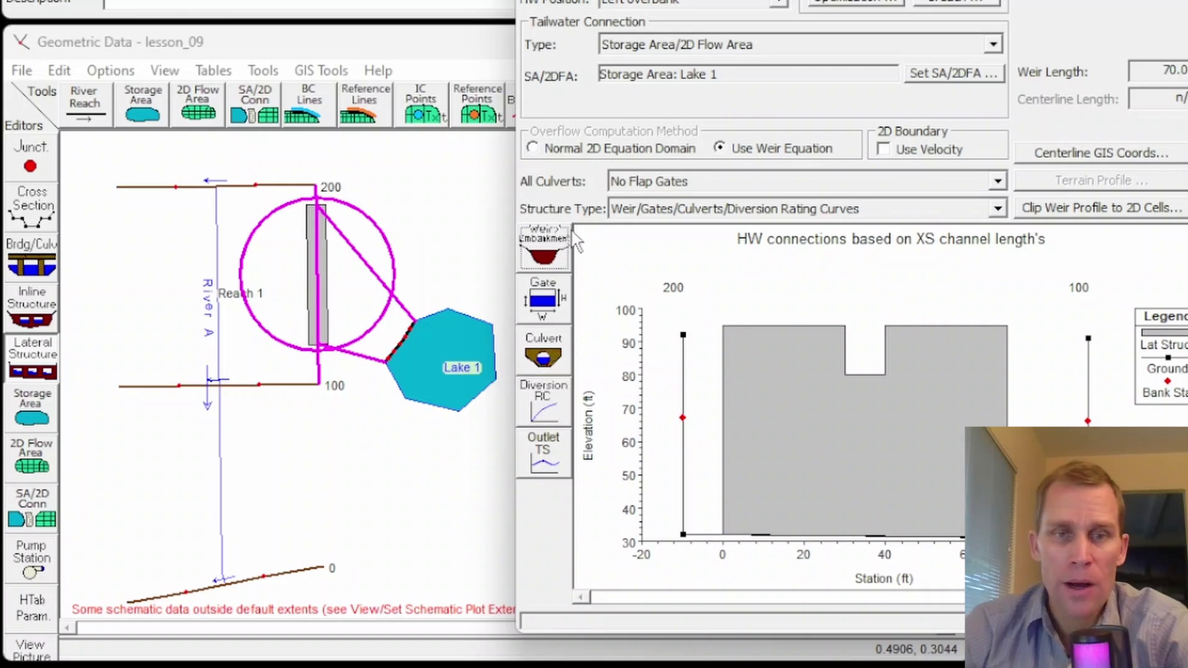
# Open the lateral structure's gate data and define Gate #1 as a Sluice gate with a discharge coefficient of 0.6.
pyautogui.click(544, 303)
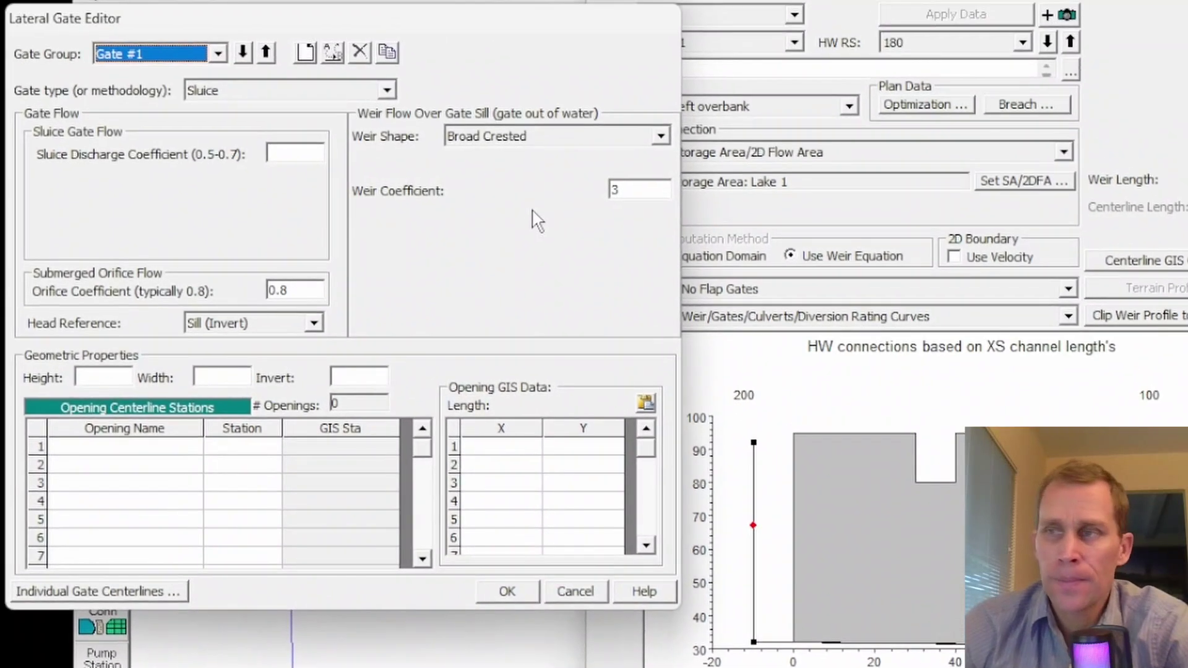
pyautogui.click(200, 93)
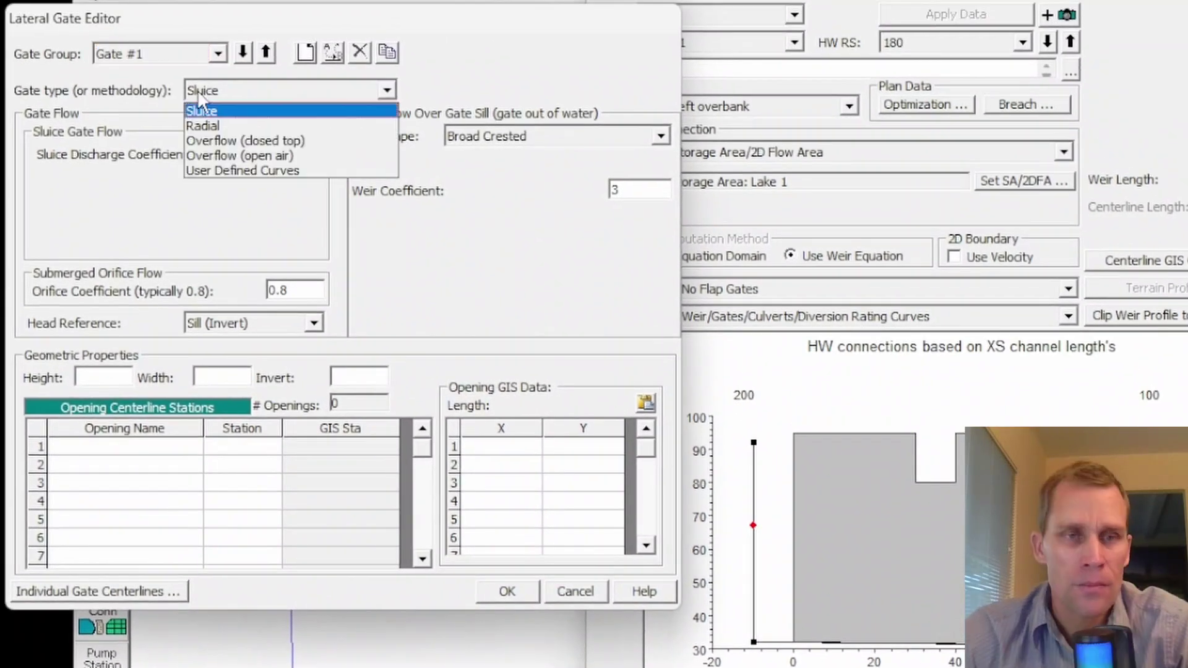
pyautogui.click(204, 110)
pyautogui.click(289, 146)
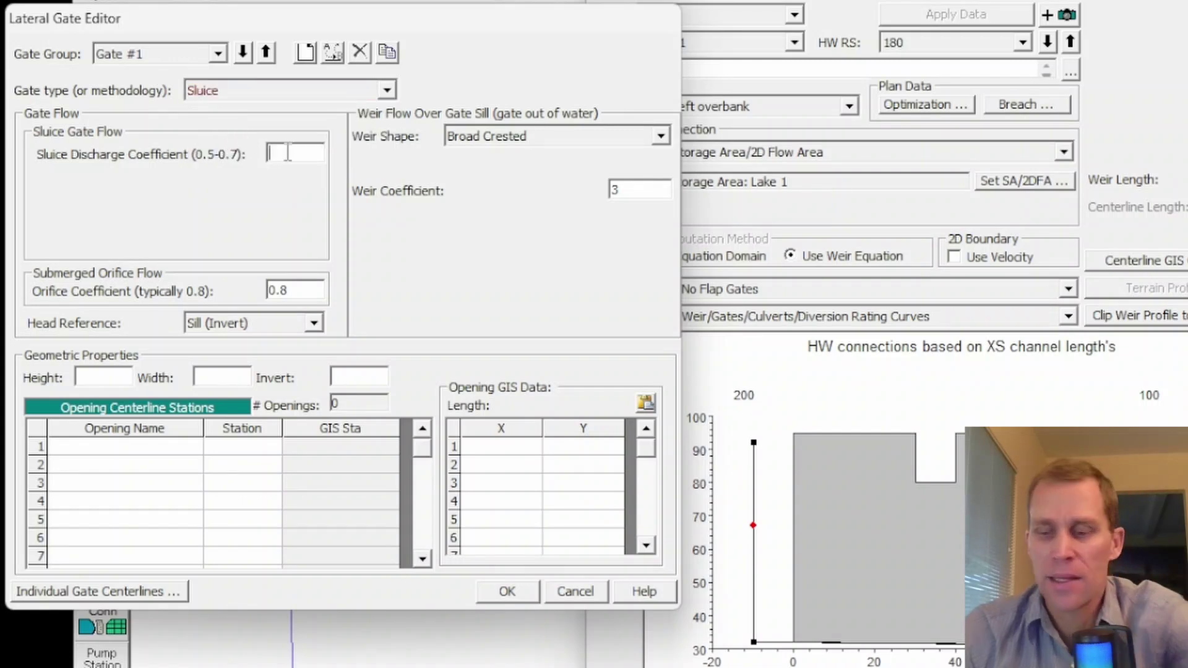
pyautogui.write('0.6')
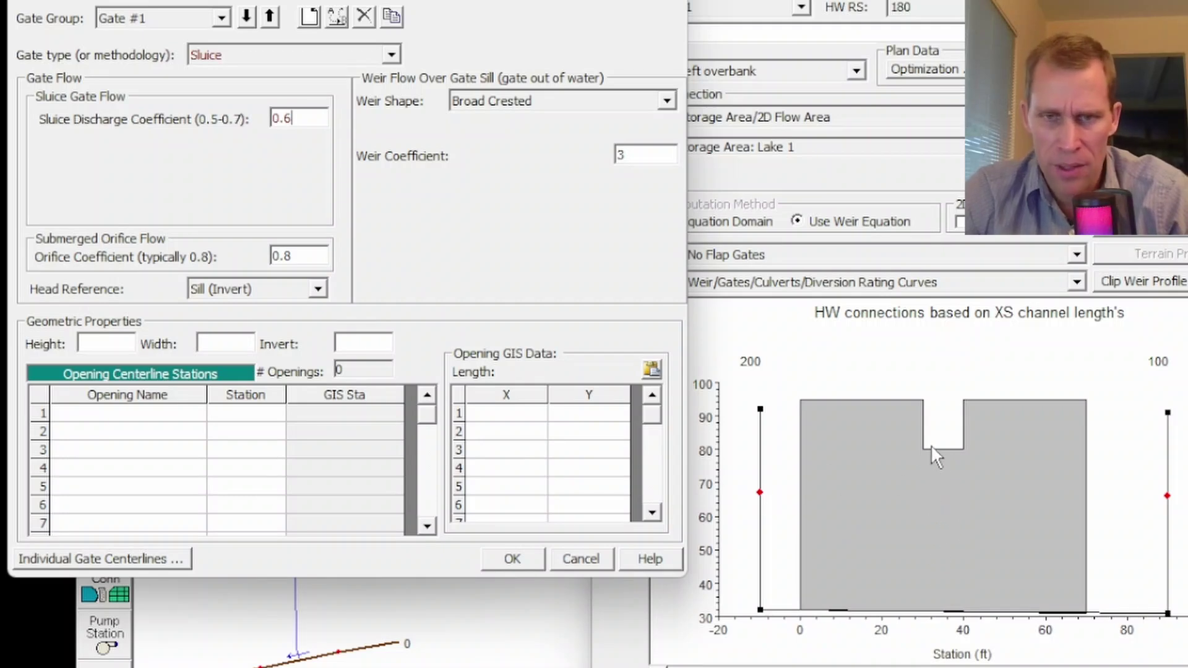
# Set Gate #1's geometry to a width of 10, a height of 15 and an invert of 55.
pyautogui.click(217, 342)
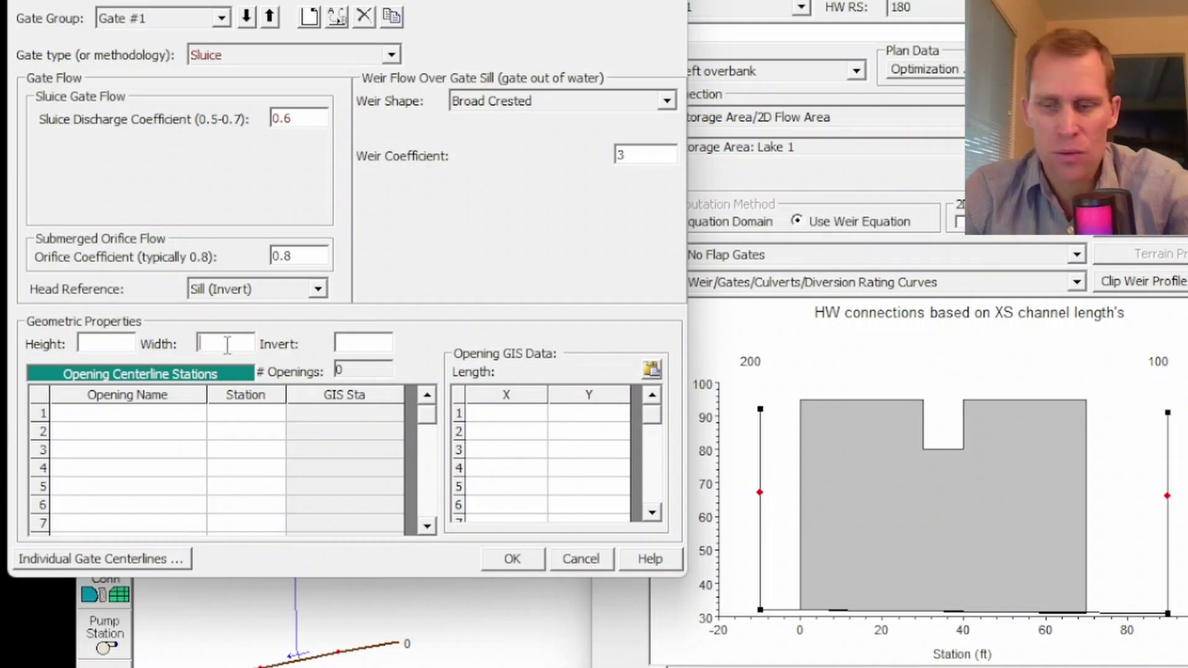
pyautogui.write('10')
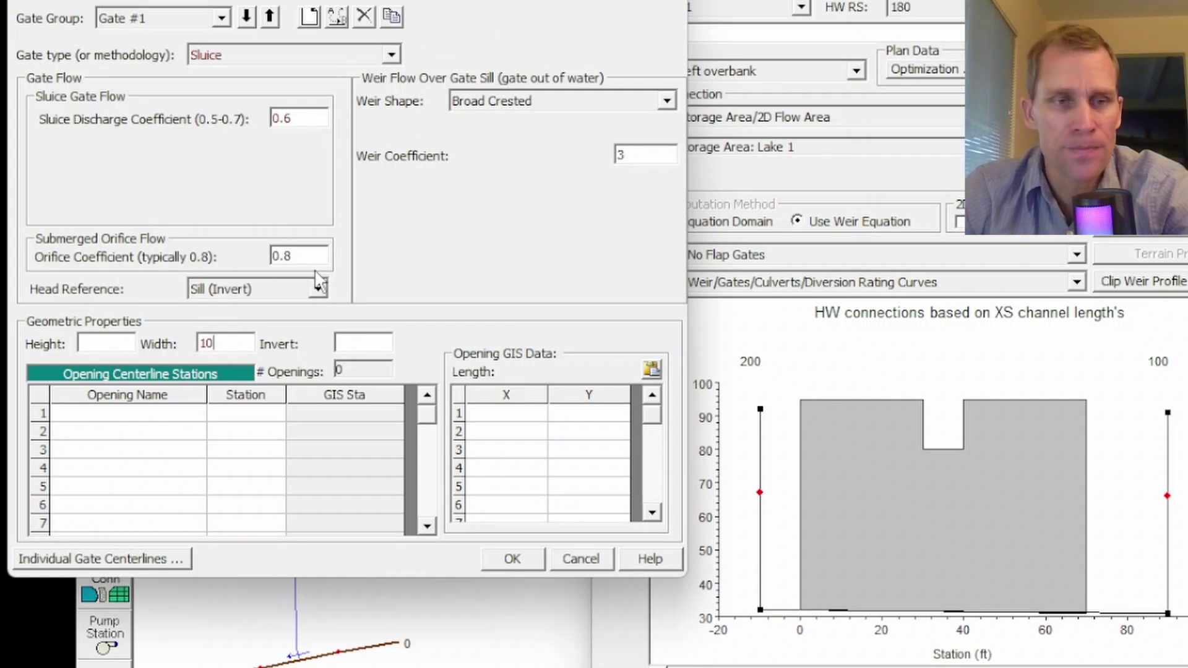
pyautogui.click(122, 341)
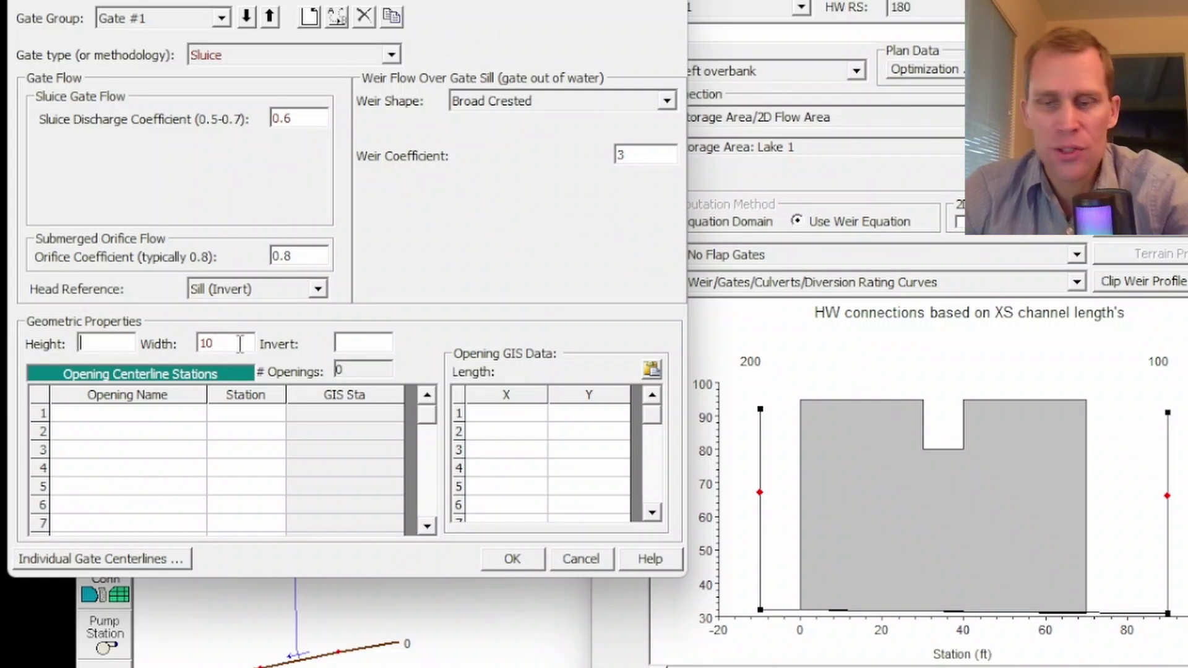
pyautogui.write('15')
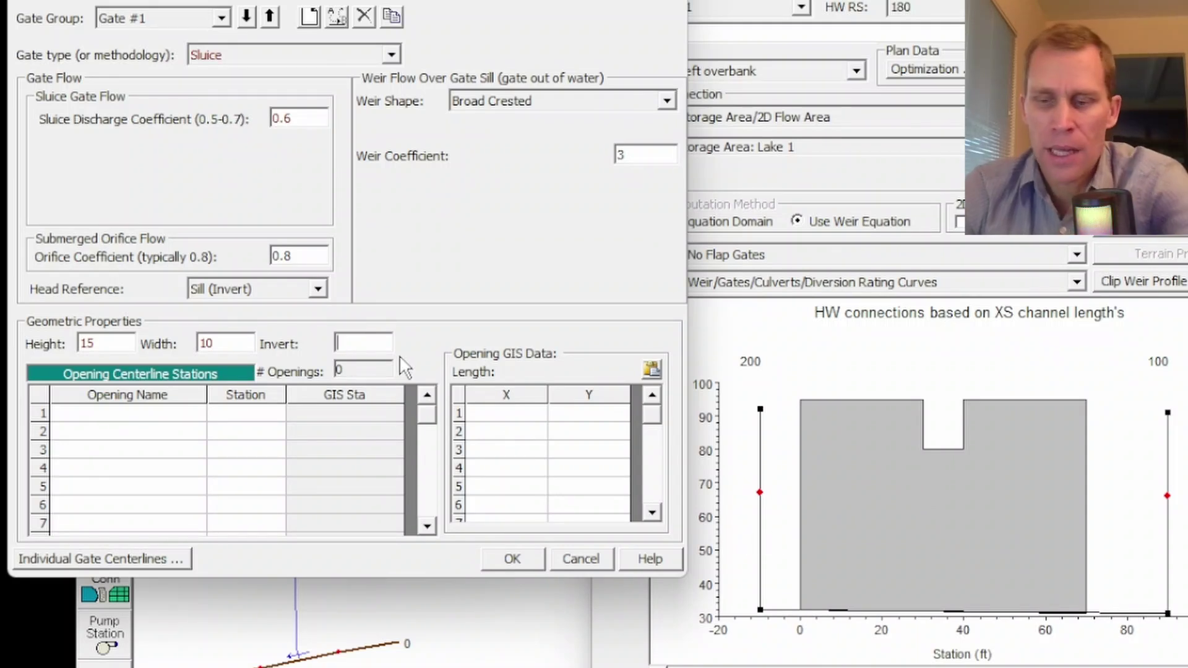
pyautogui.write('55')
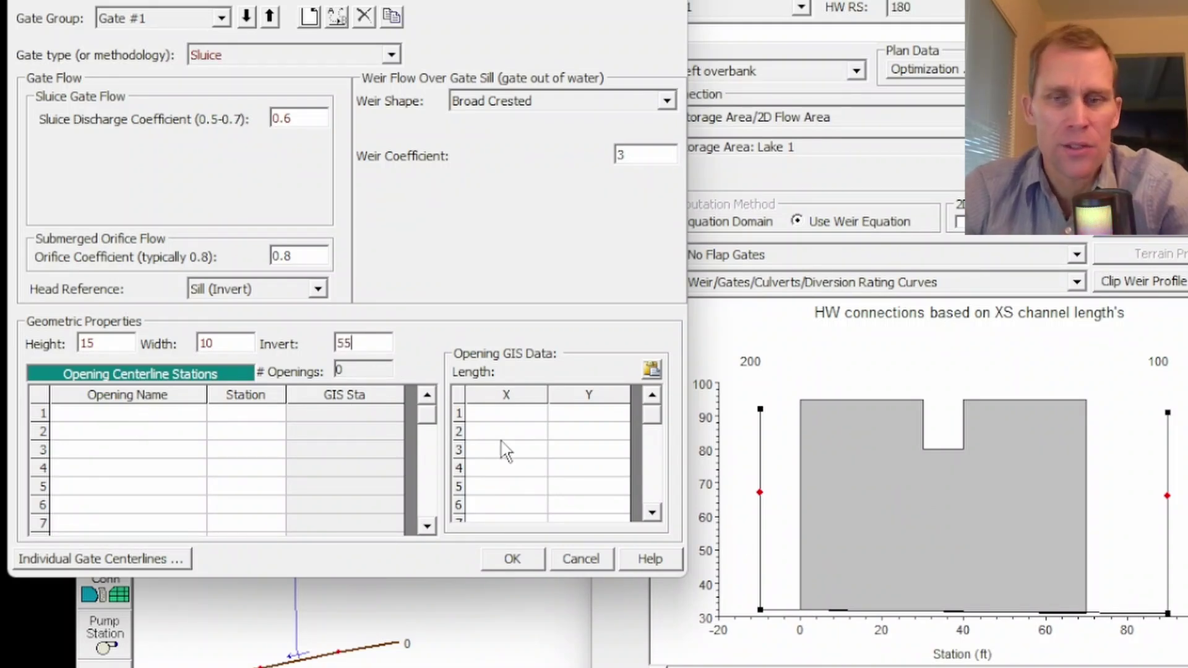
# Add an opening named gate1 with its centerline at station 35 and accept the gate data.
pyautogui.click(133, 412)
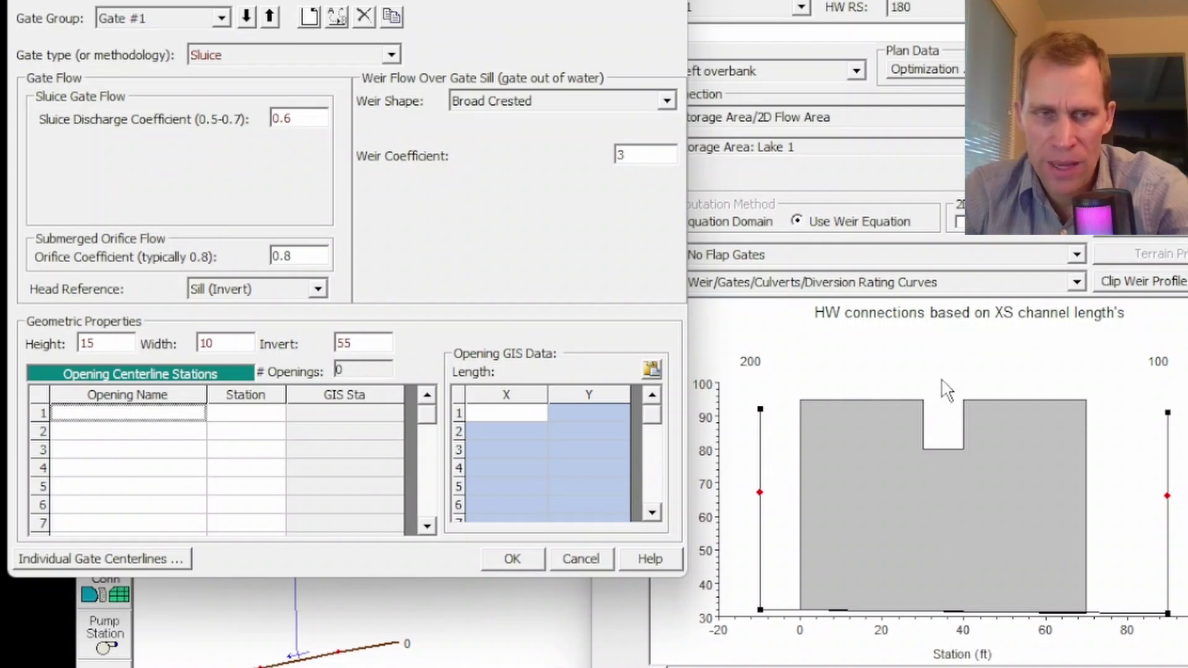
pyautogui.click(260, 413)
pyautogui.write('35')
pyautogui.click(172, 437)
pyautogui.click(168, 416)
pyautogui.write('gate1')
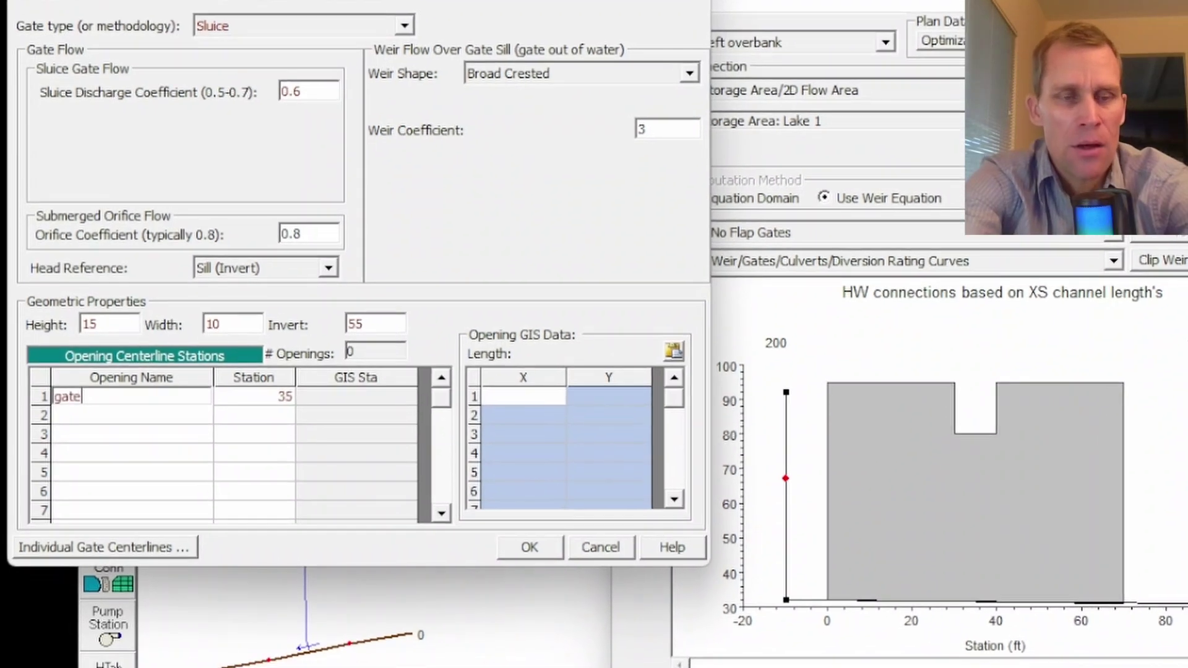
pyautogui.press('Tab')
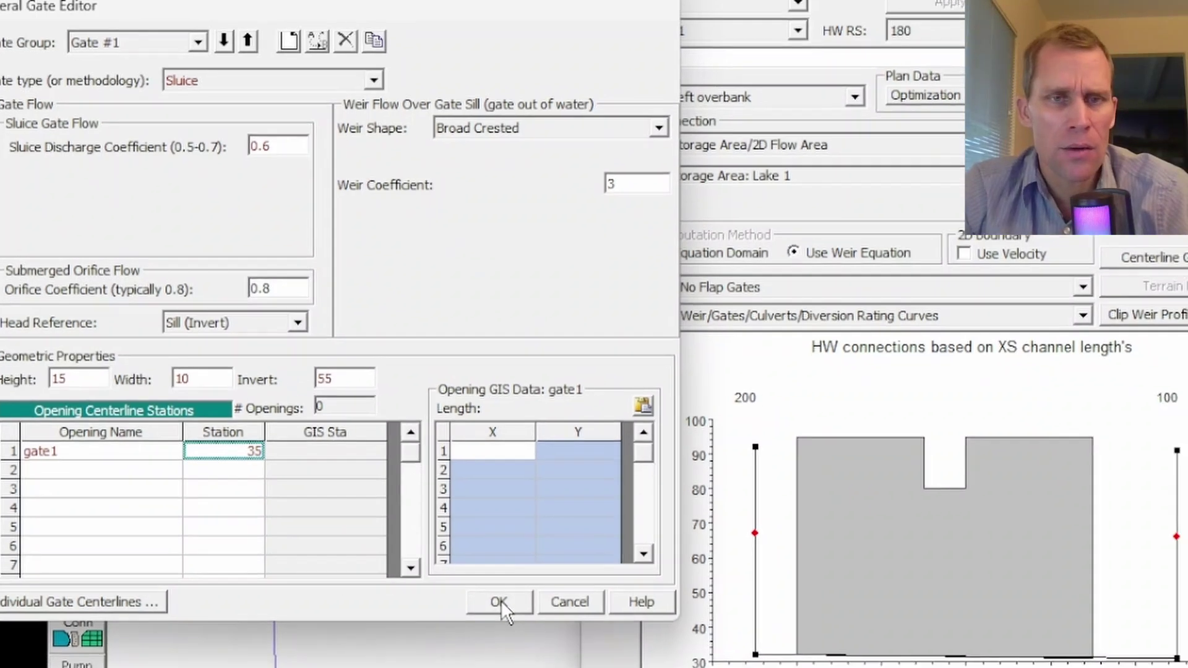
pyautogui.click(531, 613)
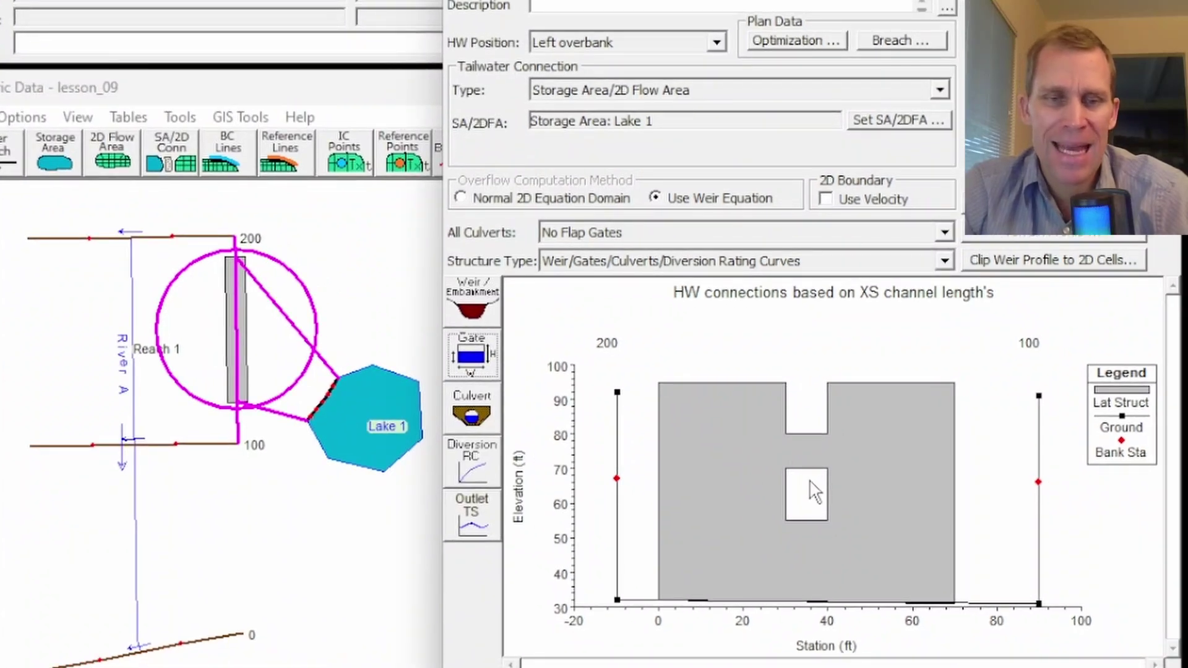
# Reopen the gate data, add openings gage2 at station 20 and gate3 at station 50 to Gate #1, and accept.
pyautogui.click(471, 354)
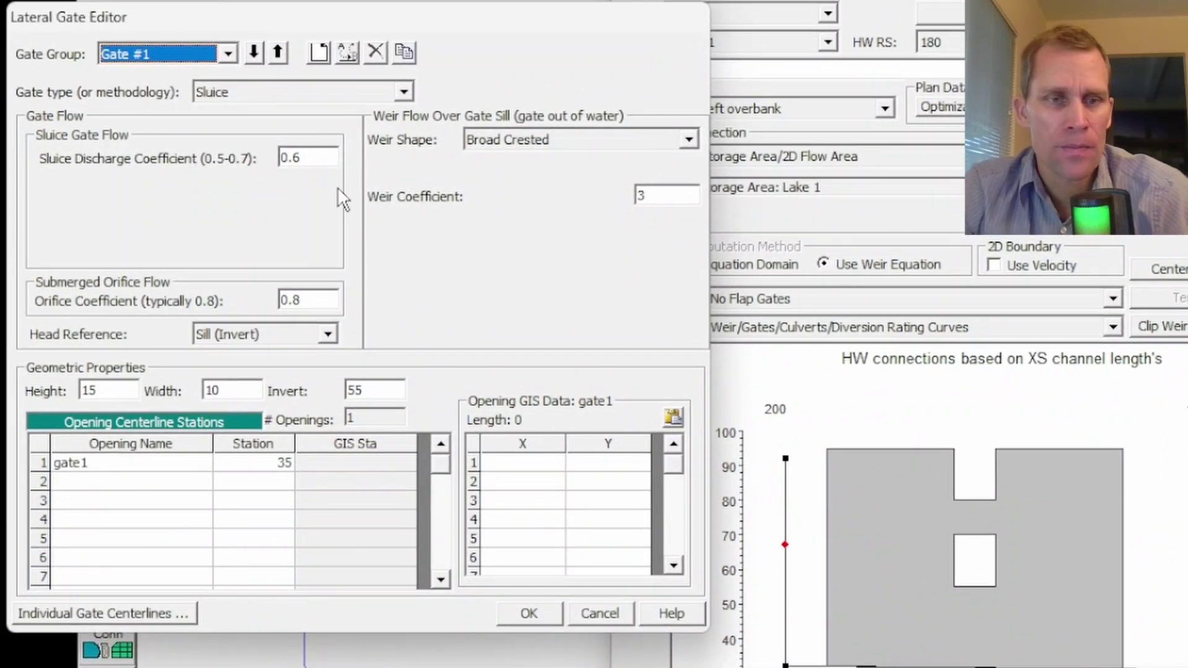
pyautogui.write('gage2')
pyautogui.click(160, 494)
pyautogui.write('gate3')
pyautogui.click(254, 482)
pyautogui.write('20')
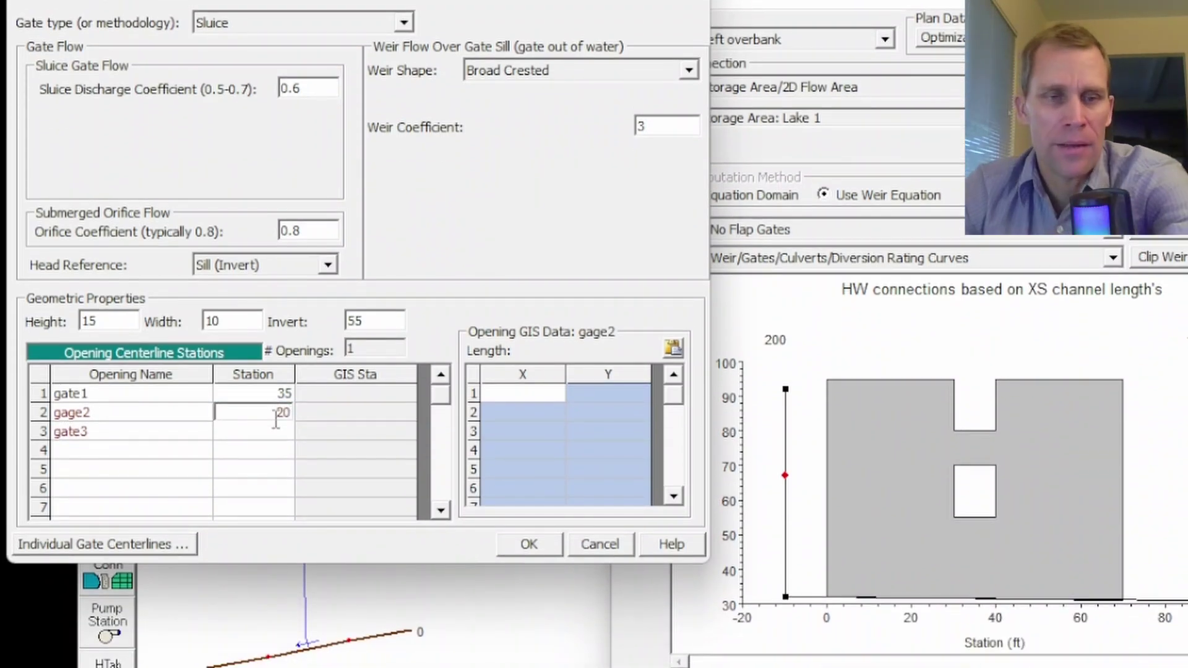
pyautogui.click(280, 431)
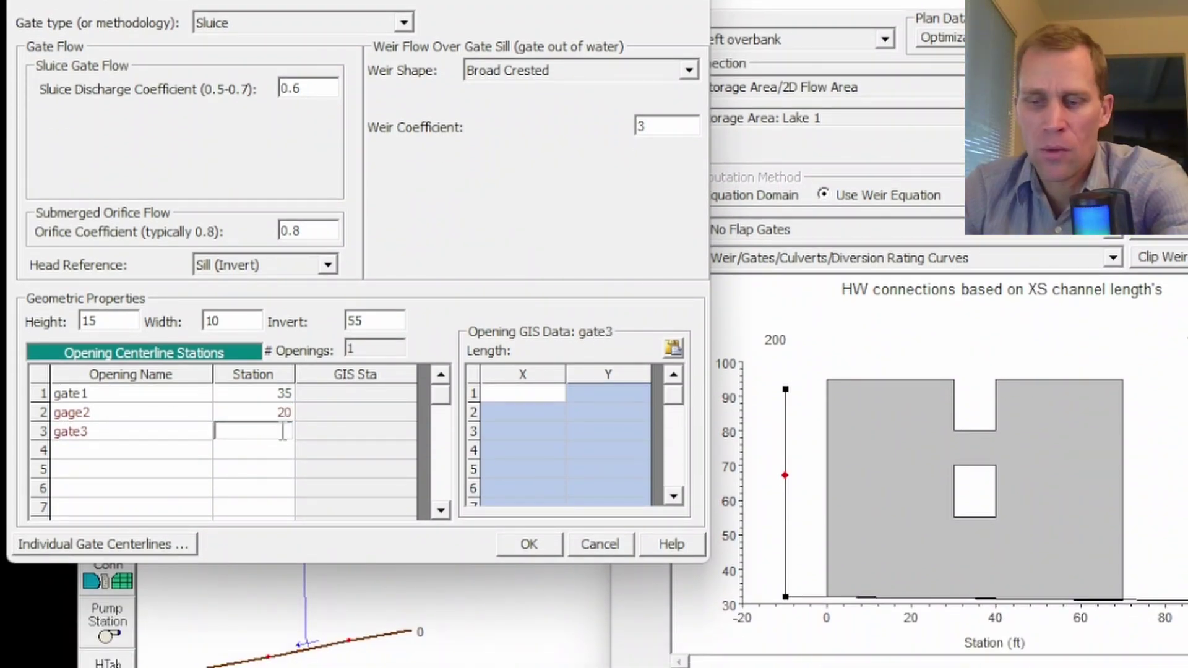
pyautogui.write('50')
pyautogui.click(519, 545)
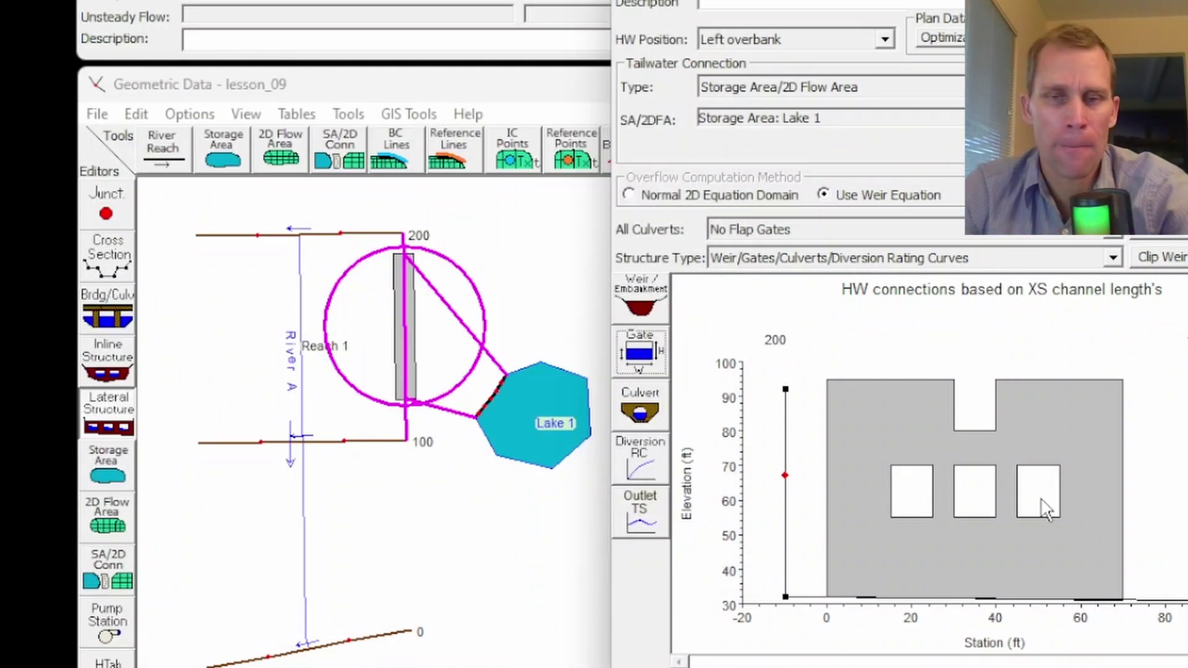
# Duplicate the Gate #1 group as a second gate group, set the copy's invert to 35, and accept the gate data.
pyautogui.click(639, 352)
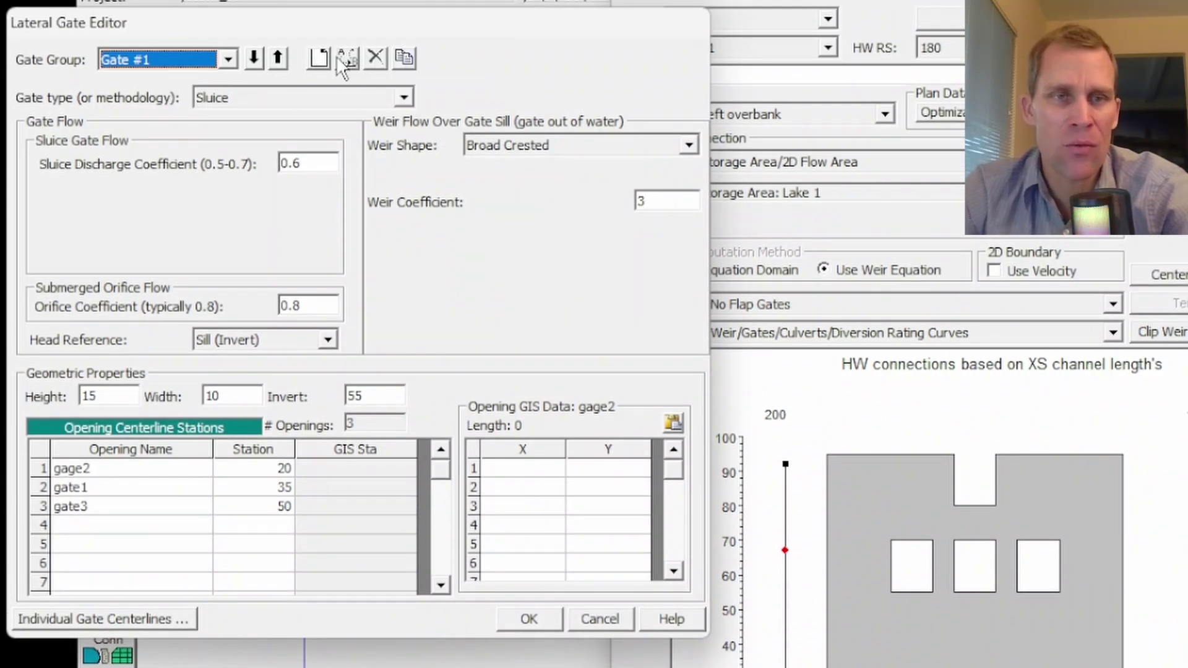
pyautogui.click(407, 56)
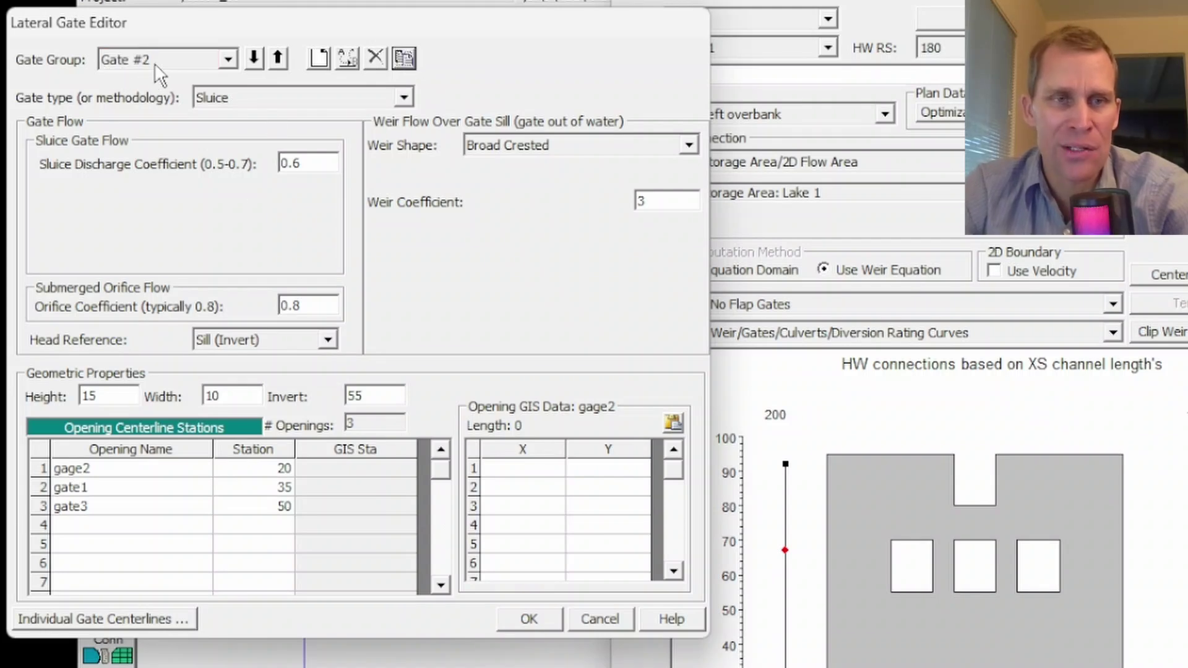
pyautogui.click(347, 58)
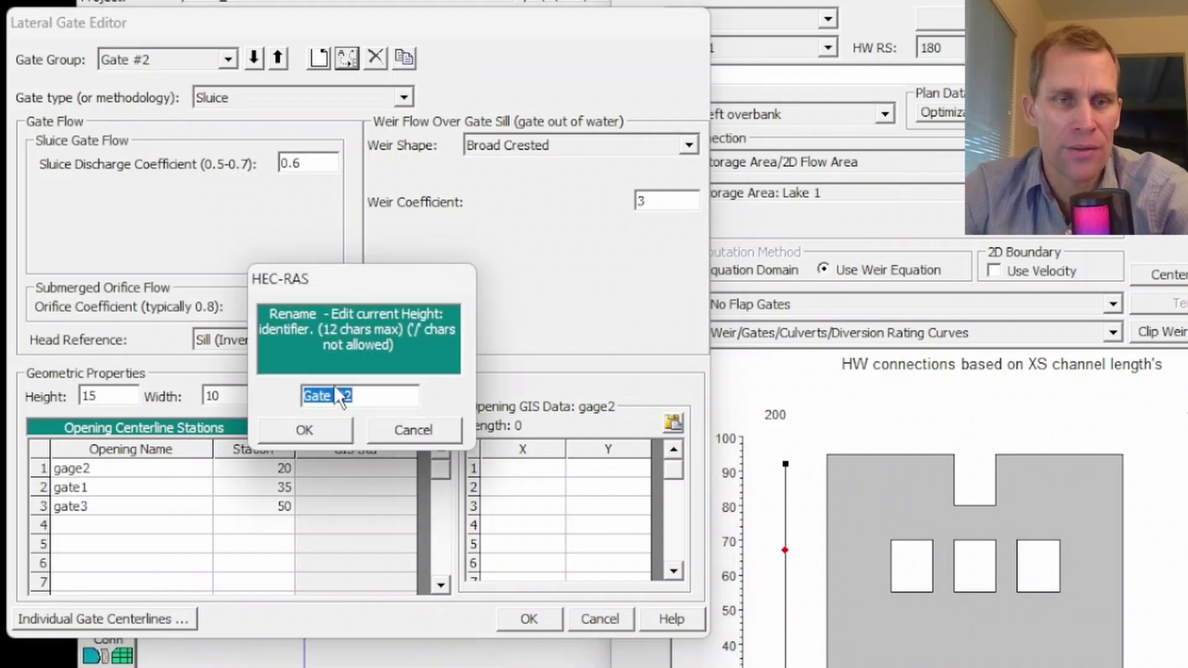
pyautogui.click(414, 428)
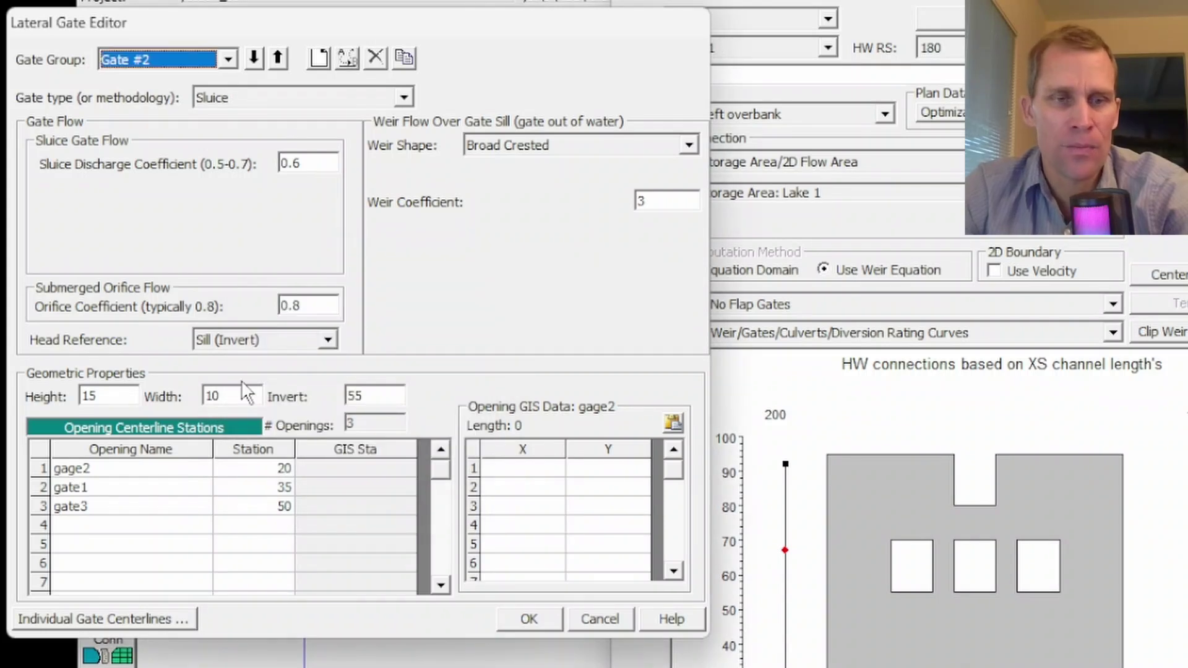
pyautogui.doubleClick(379, 396)
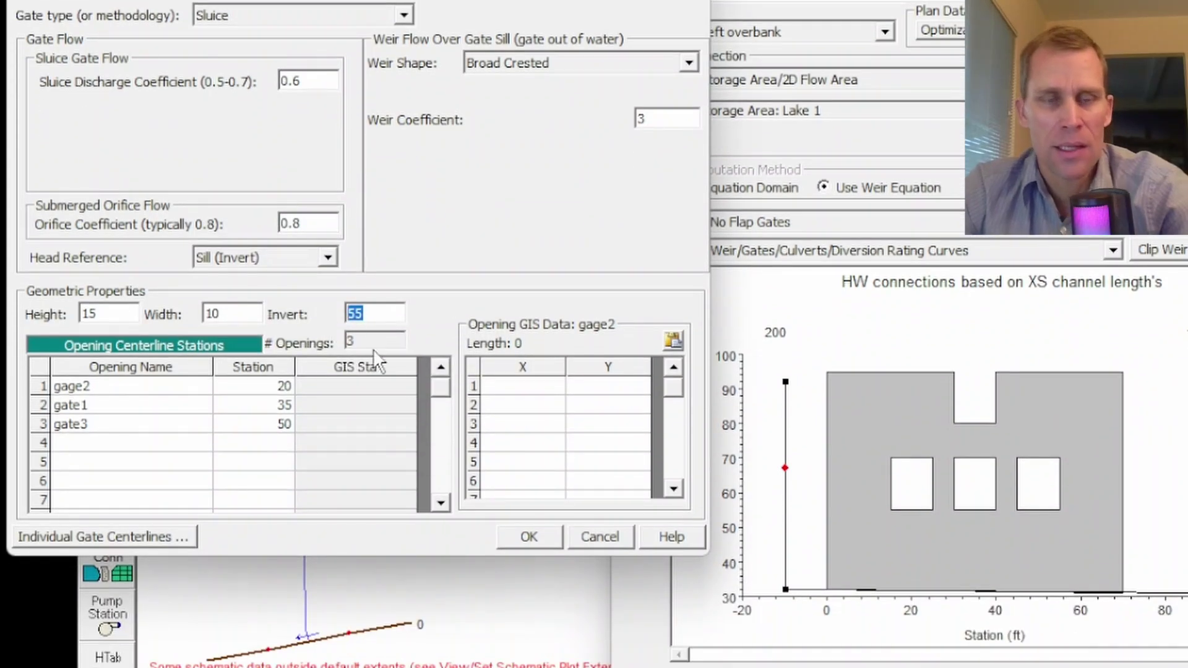
pyautogui.write('35')
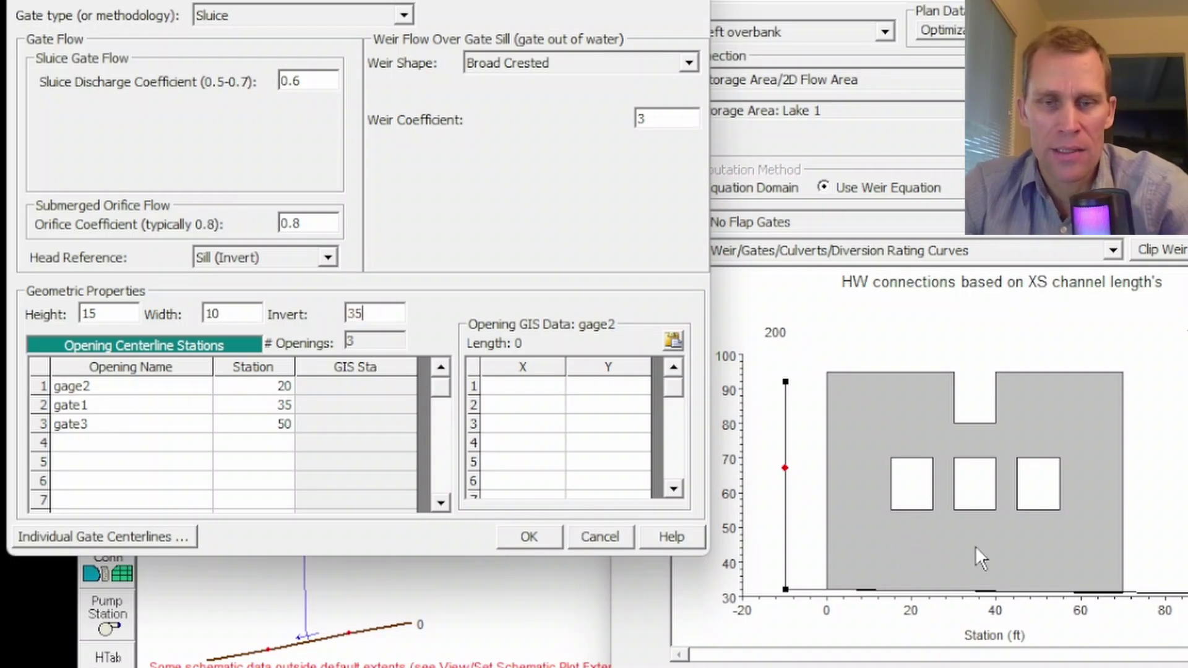
pyautogui.click(529, 536)
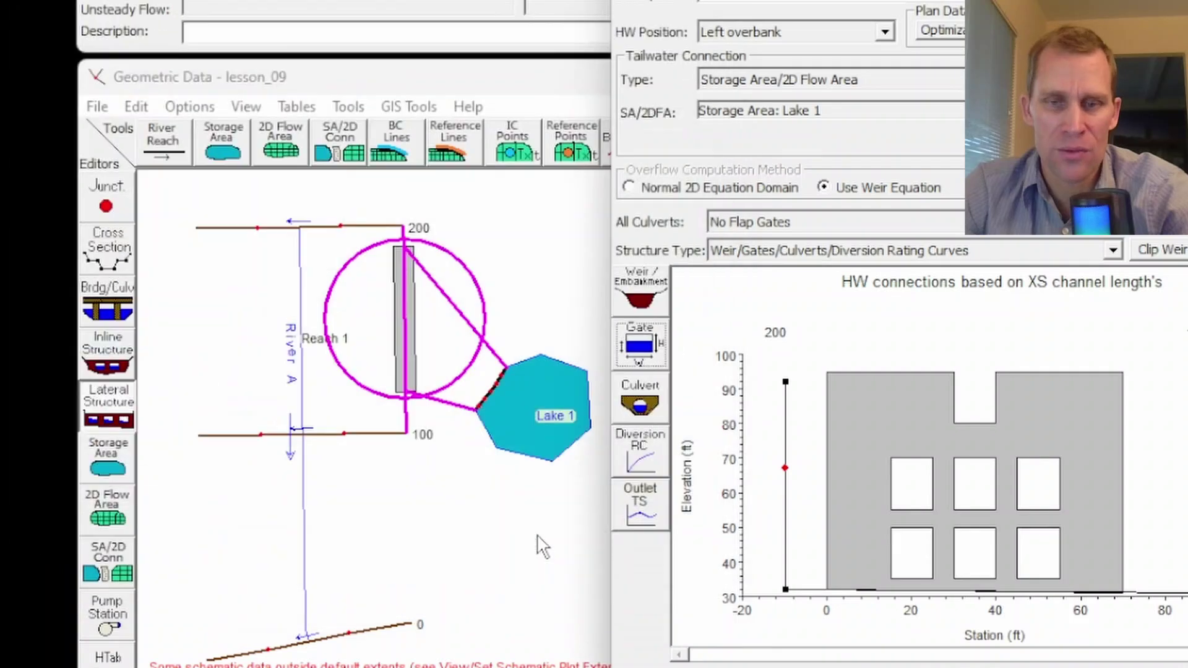
# Reopen the gate data, delete both gate groups from the lateral structure, and accept the change.
pyautogui.click(647, 339)
pyautogui.click(376, 52)
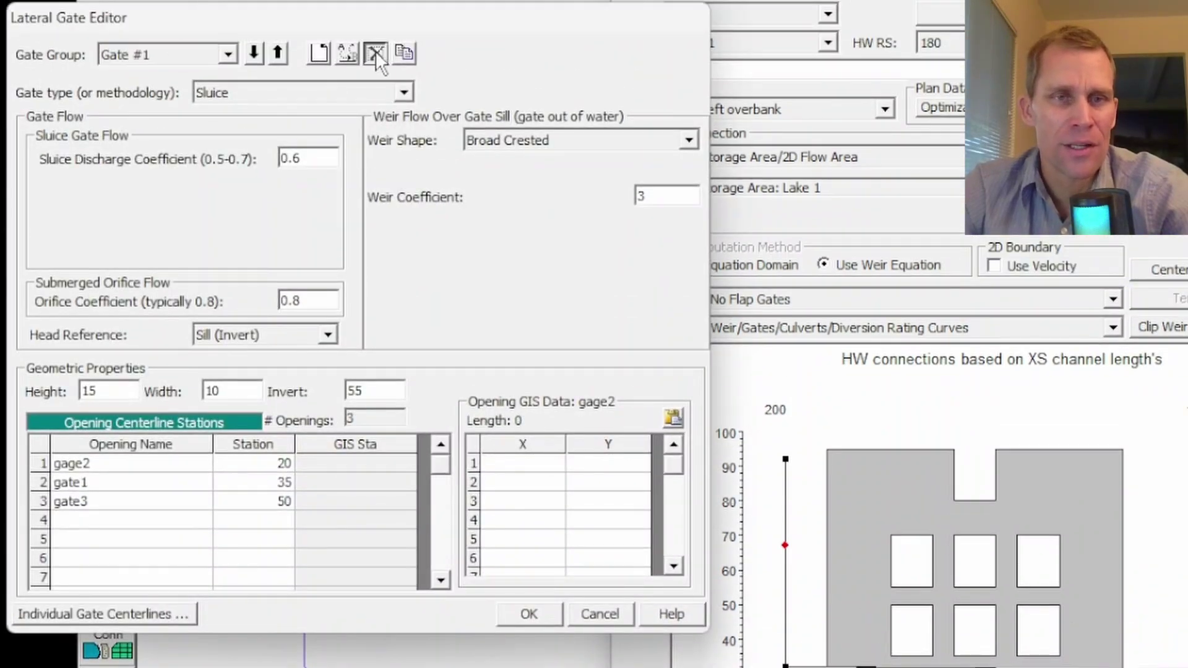
pyautogui.click(376, 52)
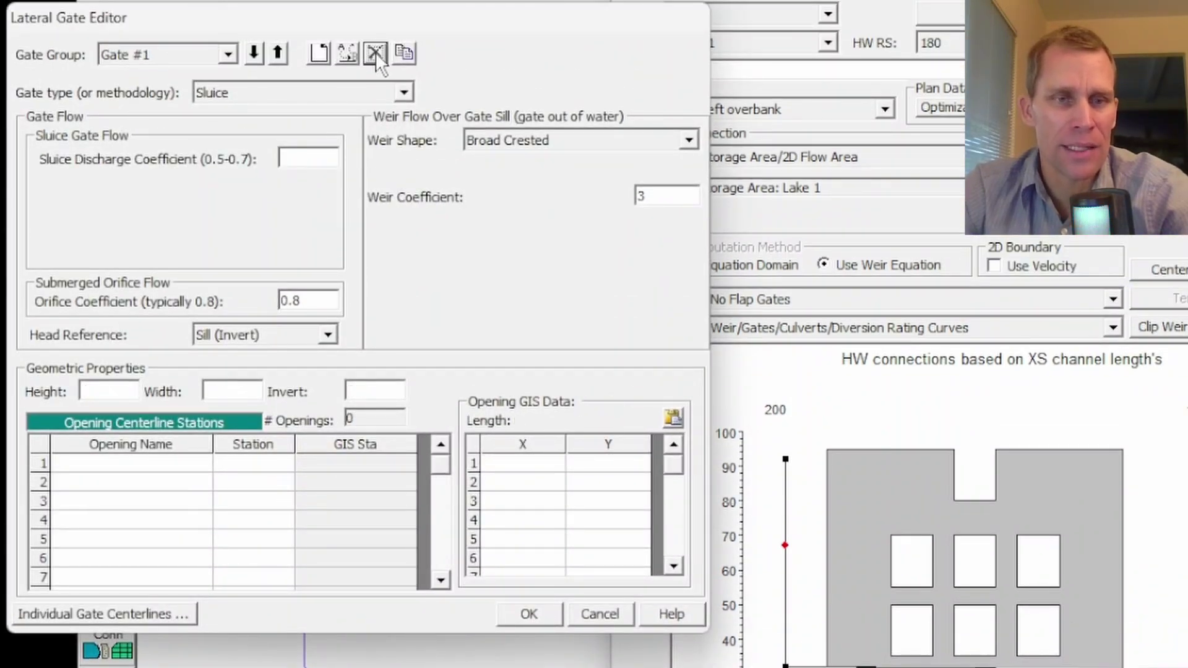
pyautogui.click(515, 606)
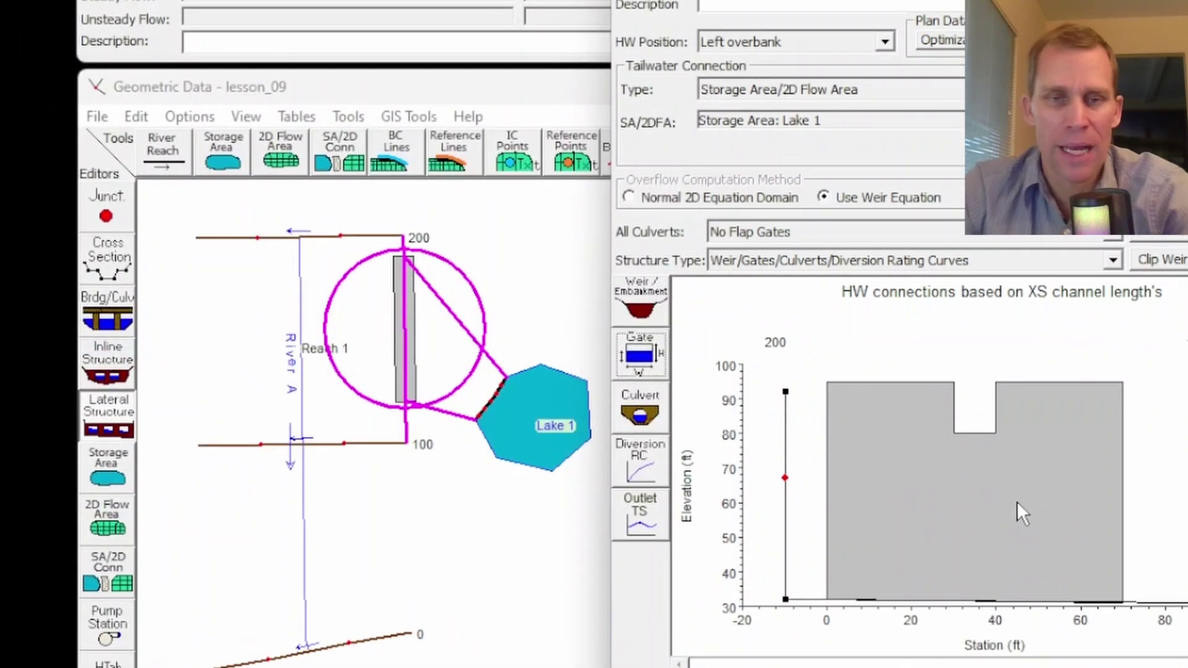
# Open the lateral structure's culvert data and set Culvert #1 to Computed Flow Control with a Circular shape.
pyautogui.click(642, 406)
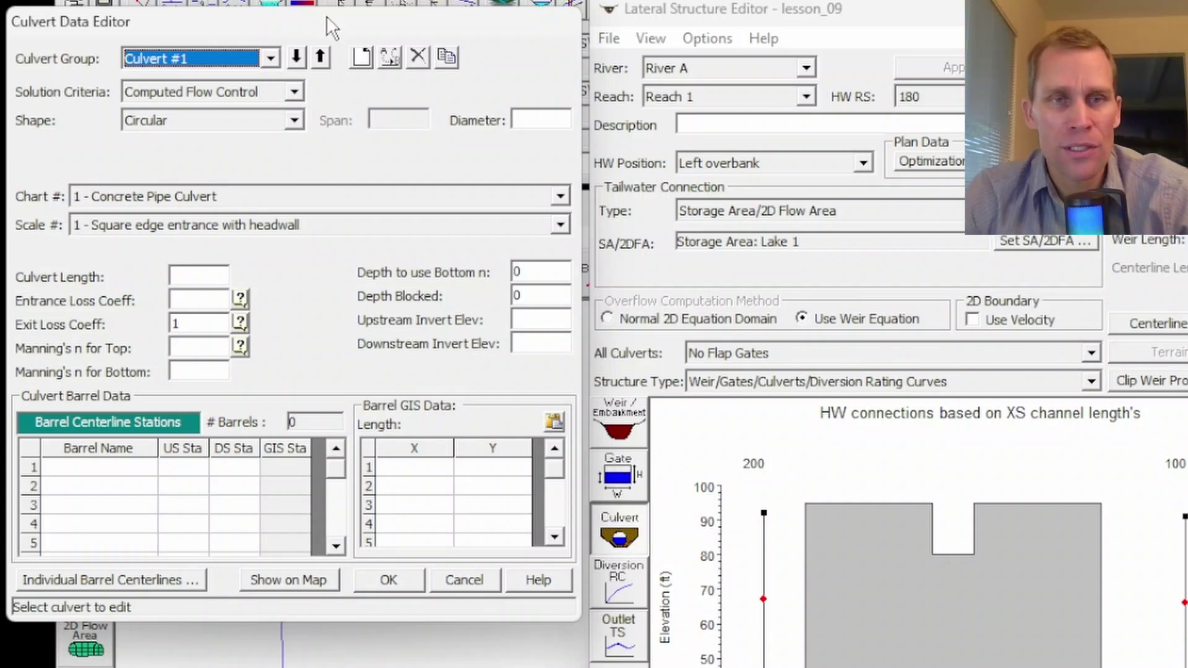
pyautogui.moveTo(327, 18)
pyautogui.mouseDown()
pyautogui.moveTo(319, 27)
pyautogui.moveTo(330, 12)
pyautogui.mouseUp()
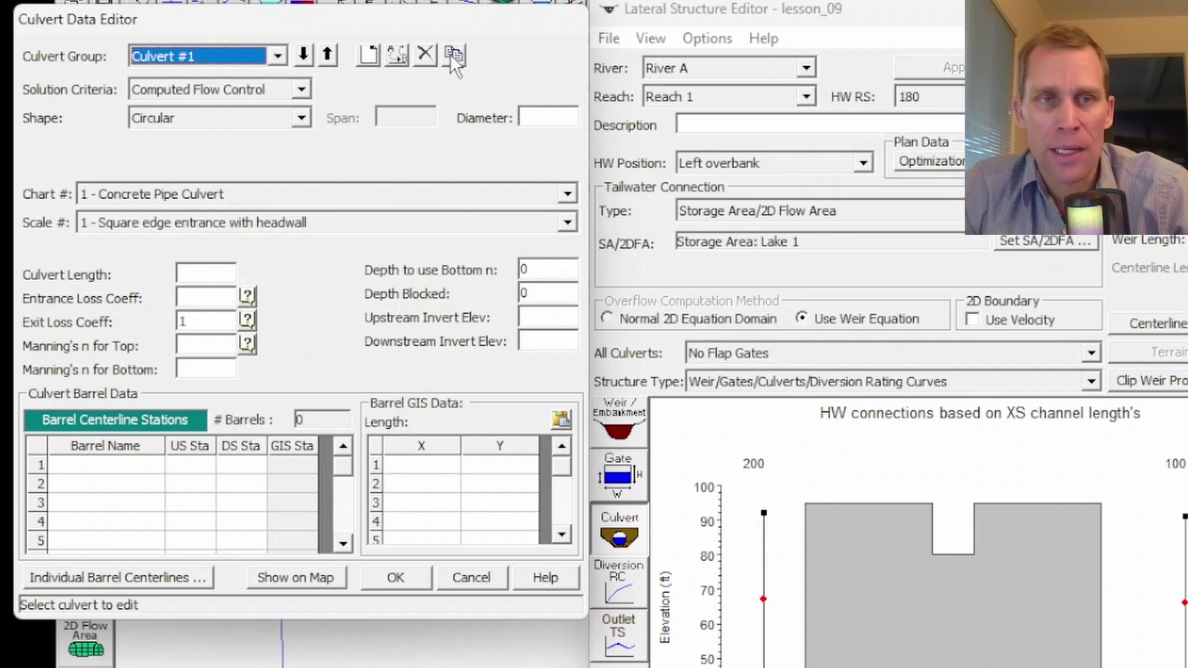
pyautogui.click(202, 93)
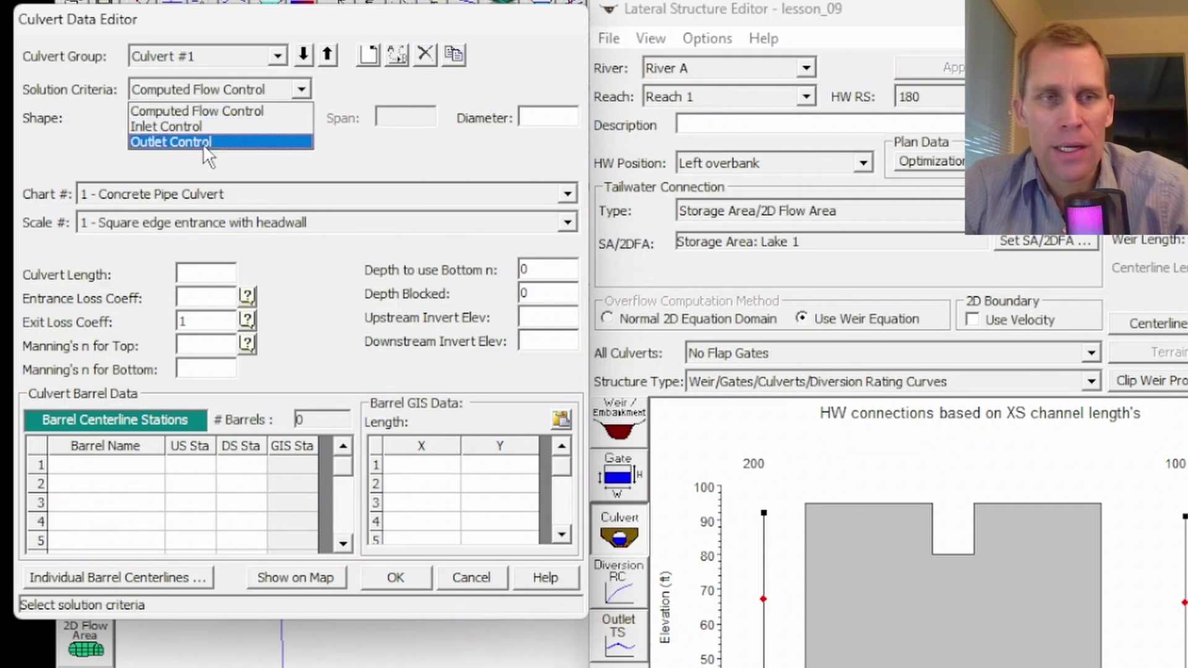
pyautogui.click(227, 109)
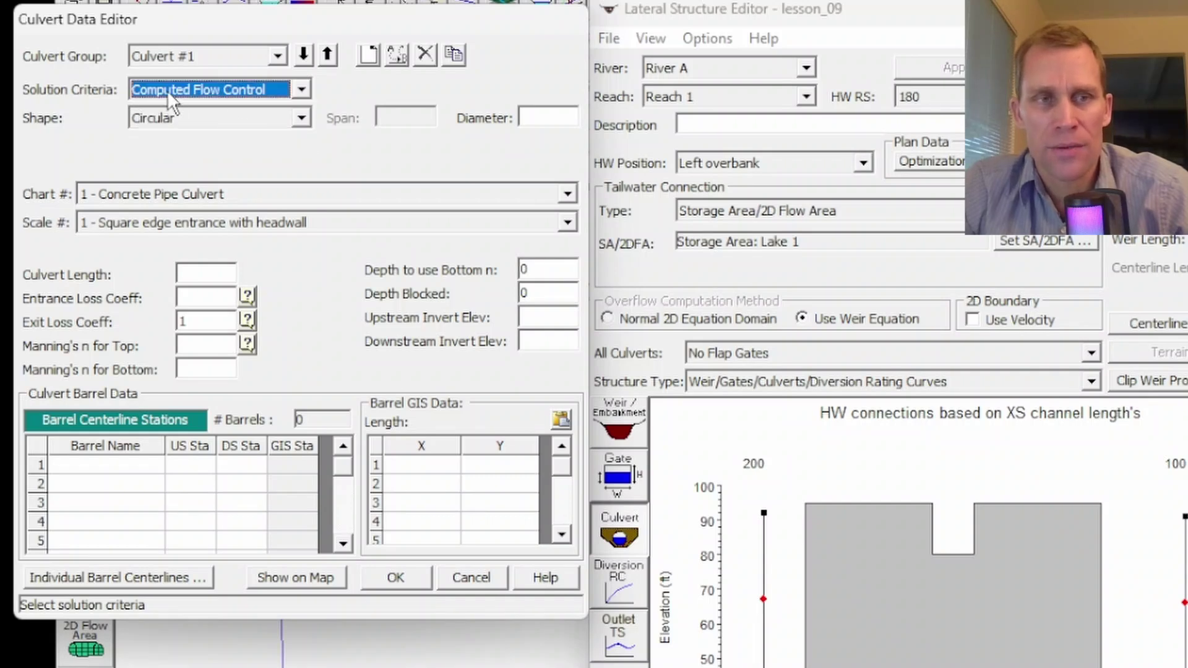
pyautogui.click(186, 122)
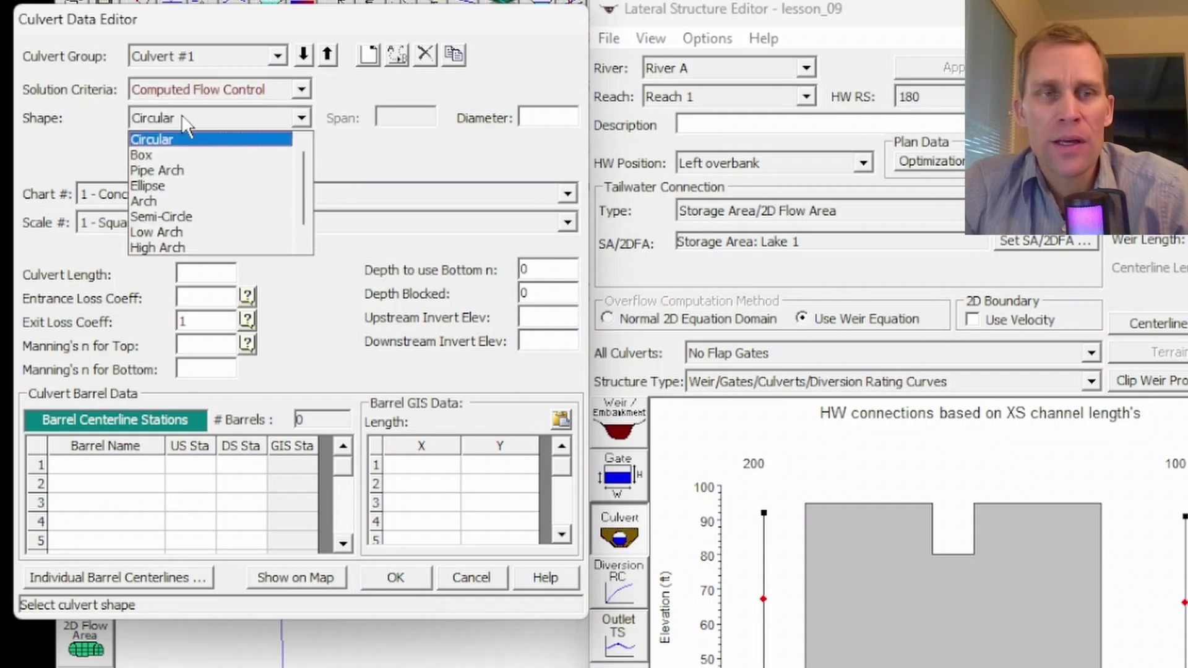
pyautogui.click(203, 143)
# Review the FHWA chart options for the culvert and keep 1 - Concrete Pipe Culvert.
pyautogui.click(223, 194)
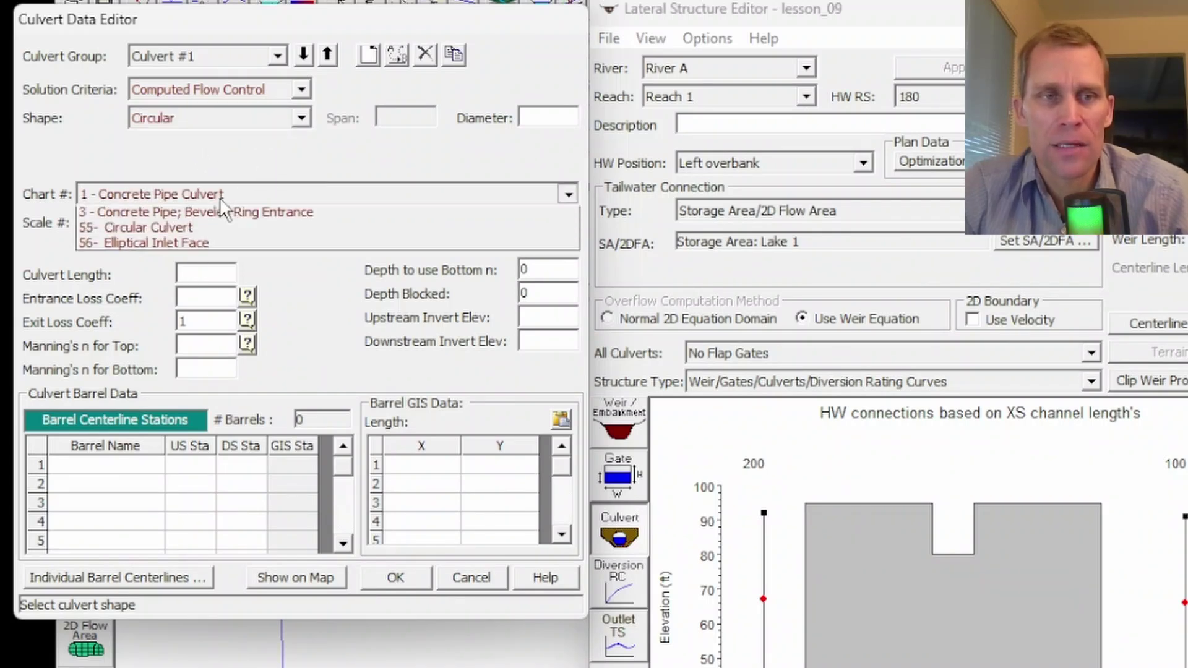
pyautogui.click(218, 192)
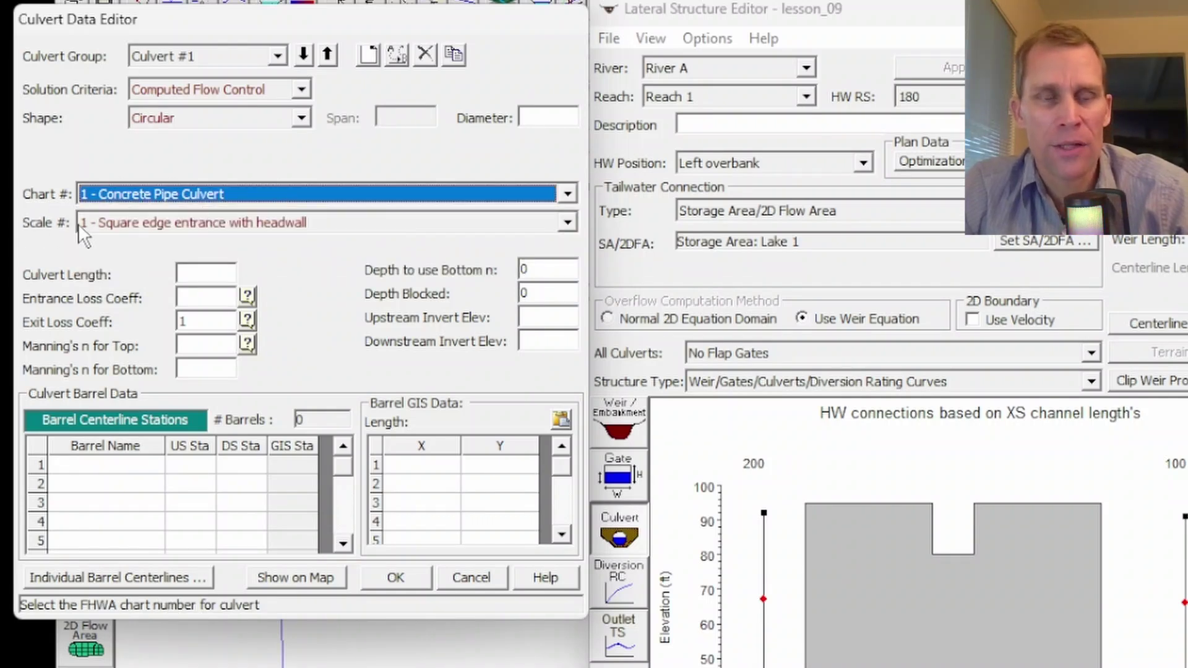
pyautogui.press('Tab')
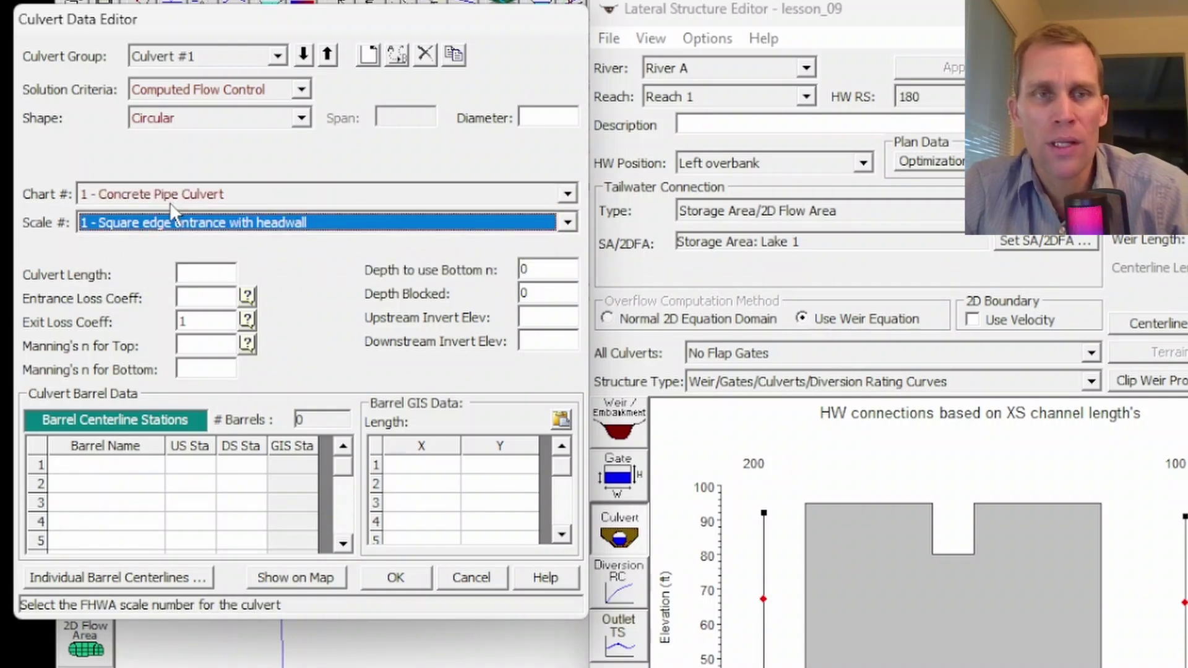
# Review the culvert's FHWA chart and scale choices, keeping 1 - Concrete Pipe Culvert with 1 - Square edge entrance with headwall.
pyautogui.click(166, 203)
pyautogui.click(166, 203)
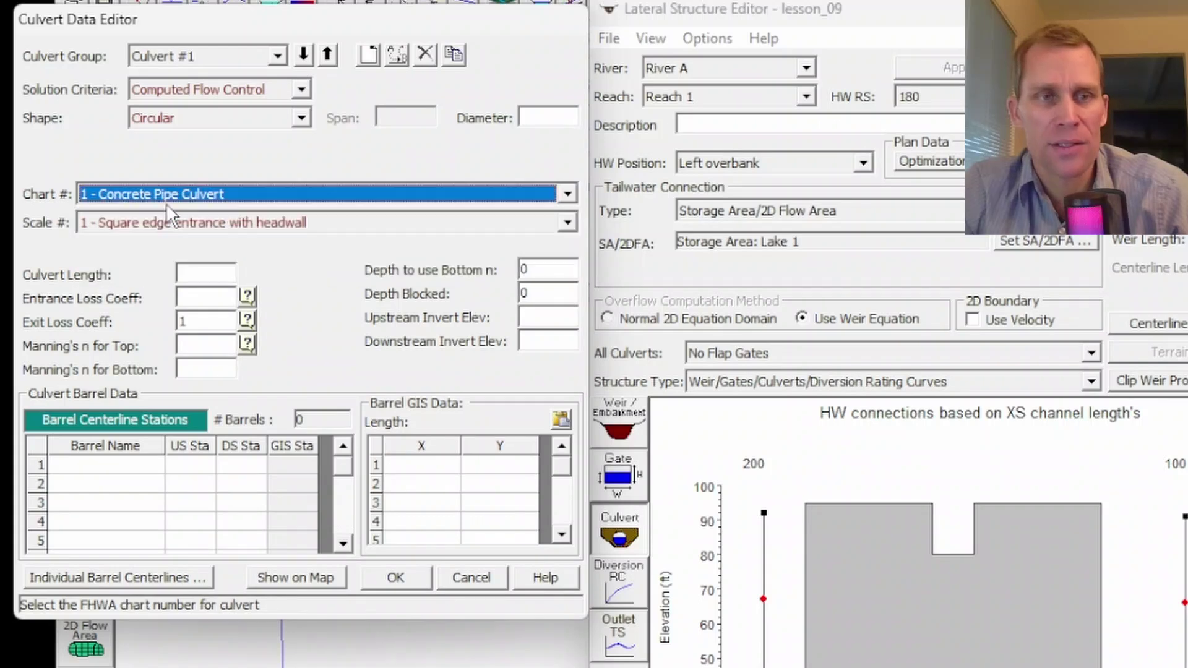
pyautogui.click(133, 226)
pyautogui.click(169, 244)
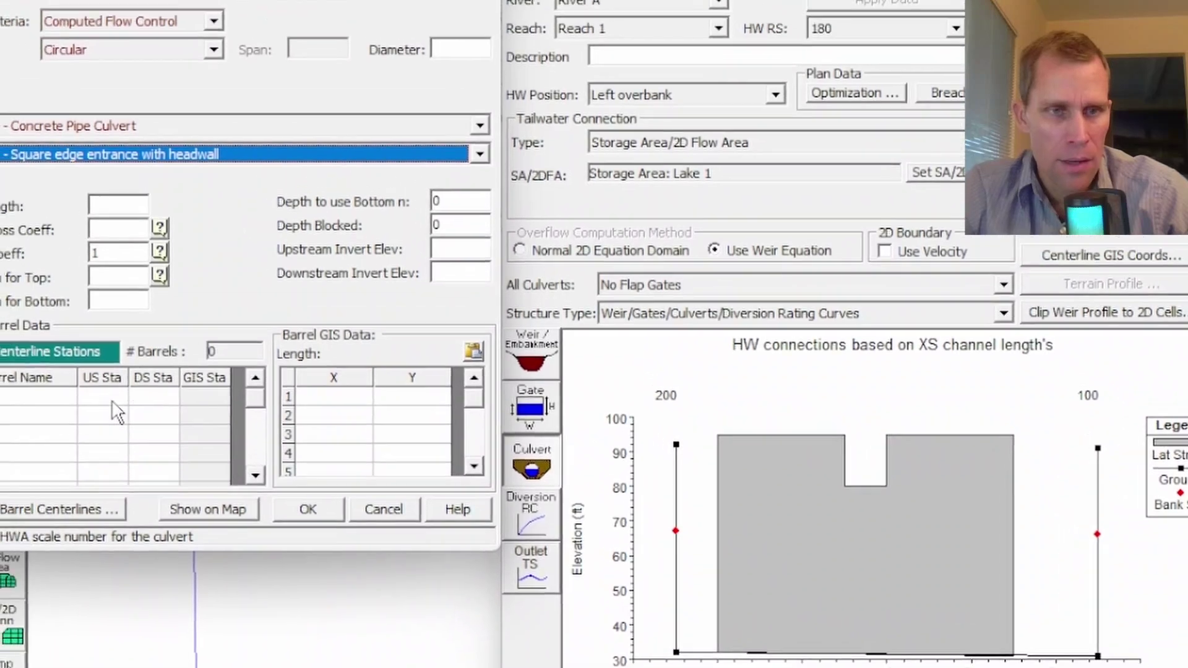
# Enter upstream centerline stations of 25 and 45 for the first and second culvert barrels.
pyautogui.click(55, 345)
pyautogui.write('25')
pyautogui.click(198, 483)
pyautogui.write('45')
# Set the circular culvert's diameter to 10 ft and its length to 20 ft.
pyautogui.click(530, 118)
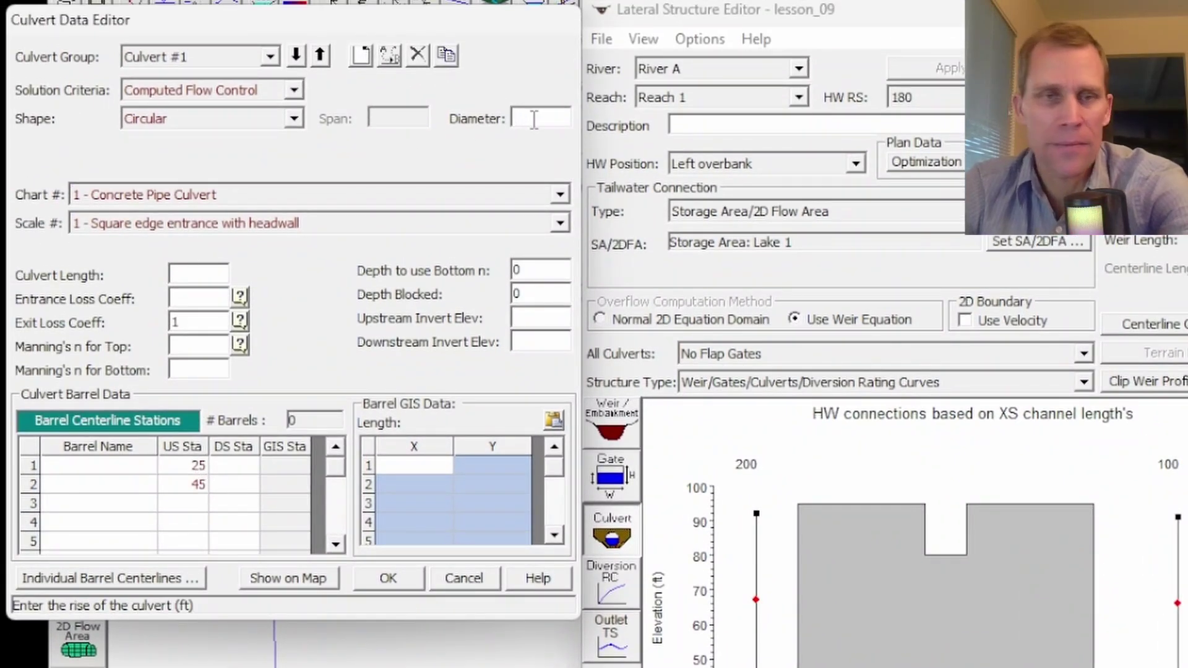
pyautogui.write('10')
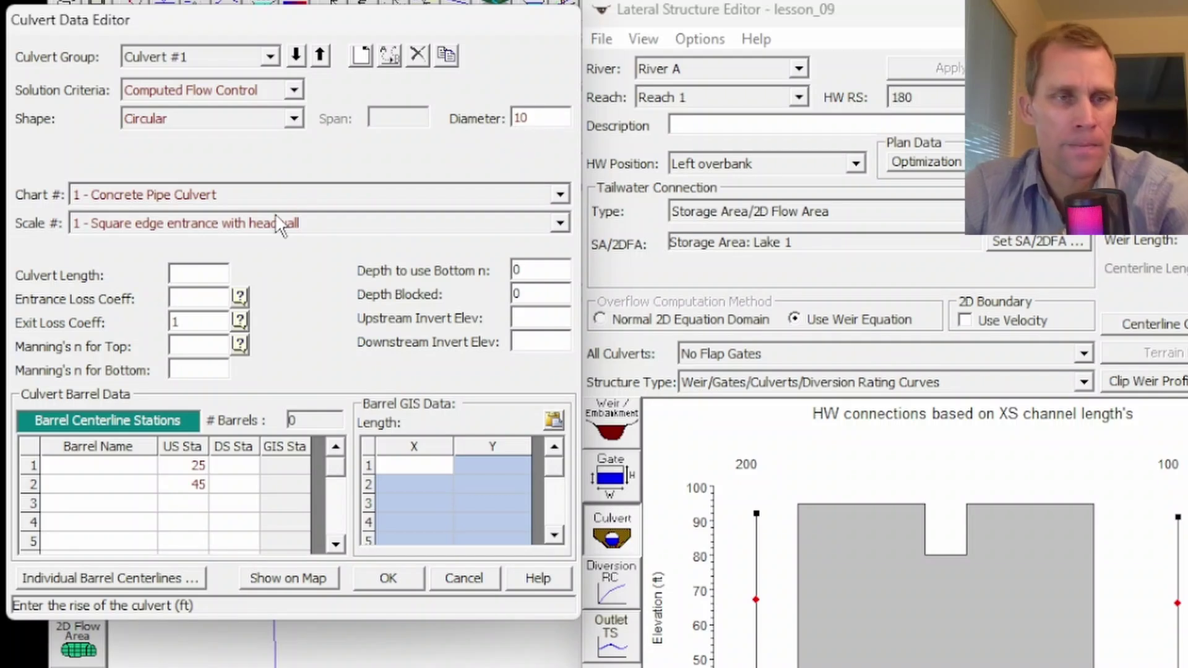
pyautogui.click(206, 274)
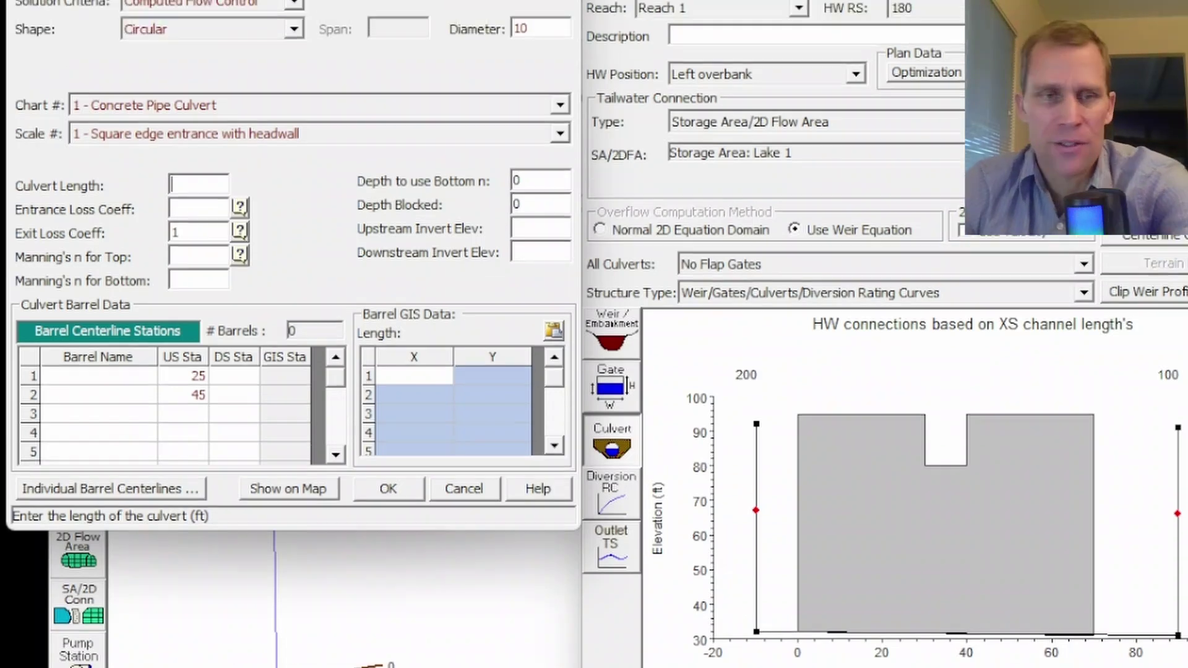
pyautogui.write('20')
# Set the culvert's entrance loss coefficient to 0.5 and Manning's n to 0.015 for both top and bottom.
pyautogui.click(212, 303)
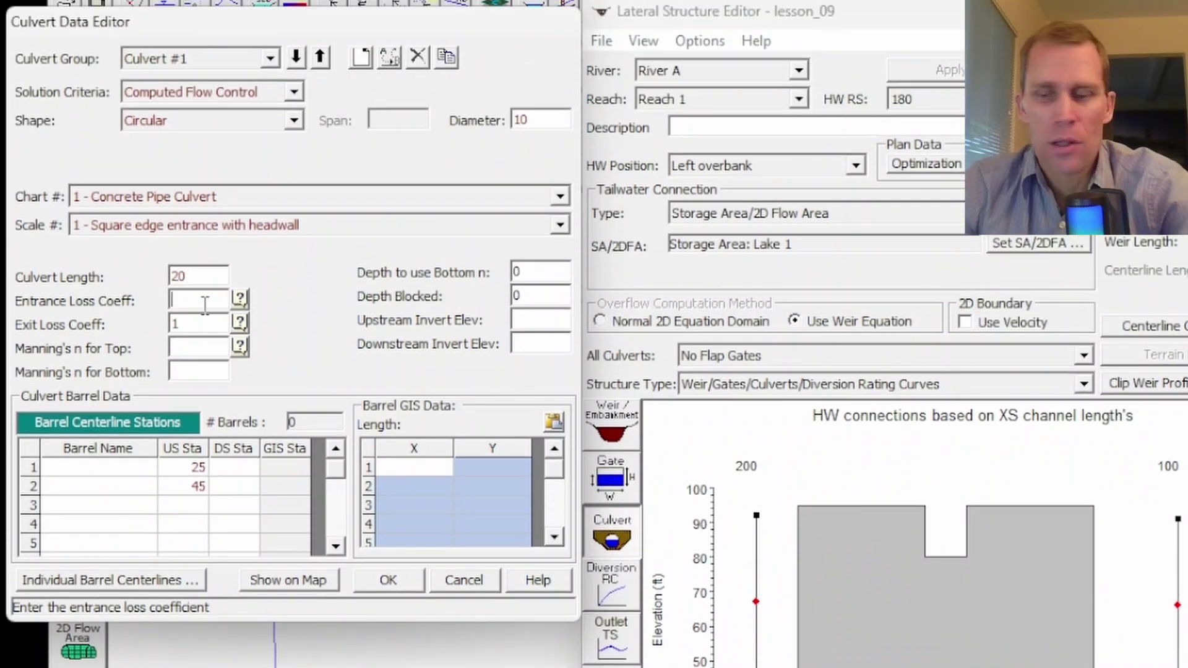
pyautogui.write('0.5')
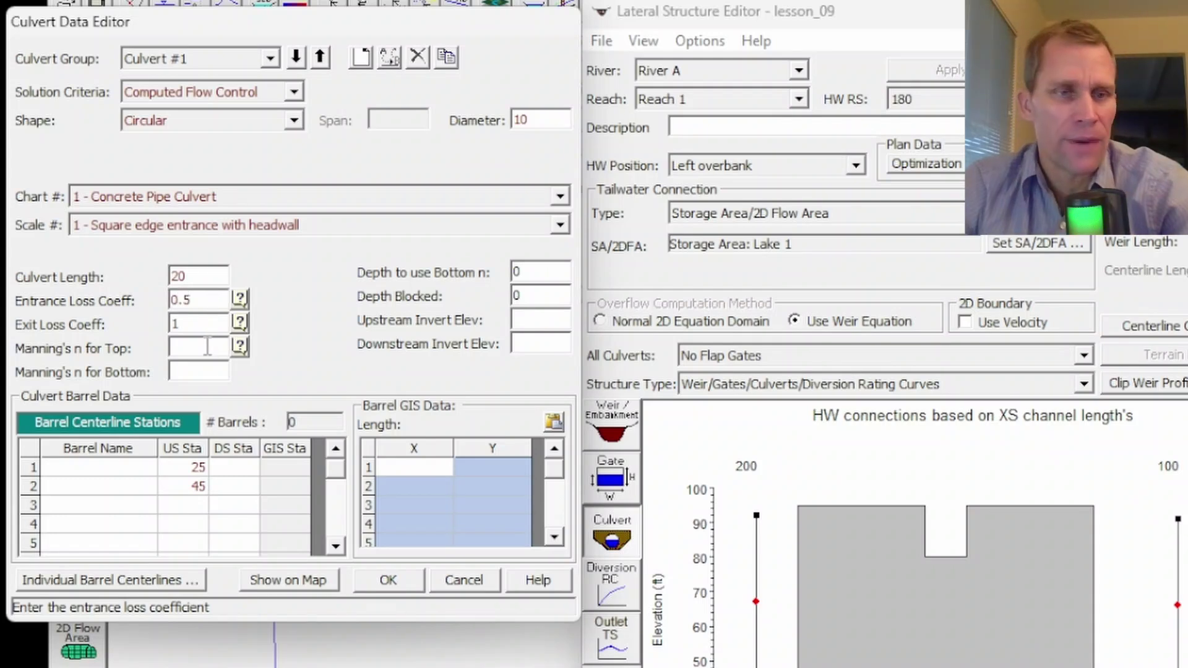
pyautogui.click(206, 346)
pyautogui.write('0.015')
pyautogui.press('Tab')
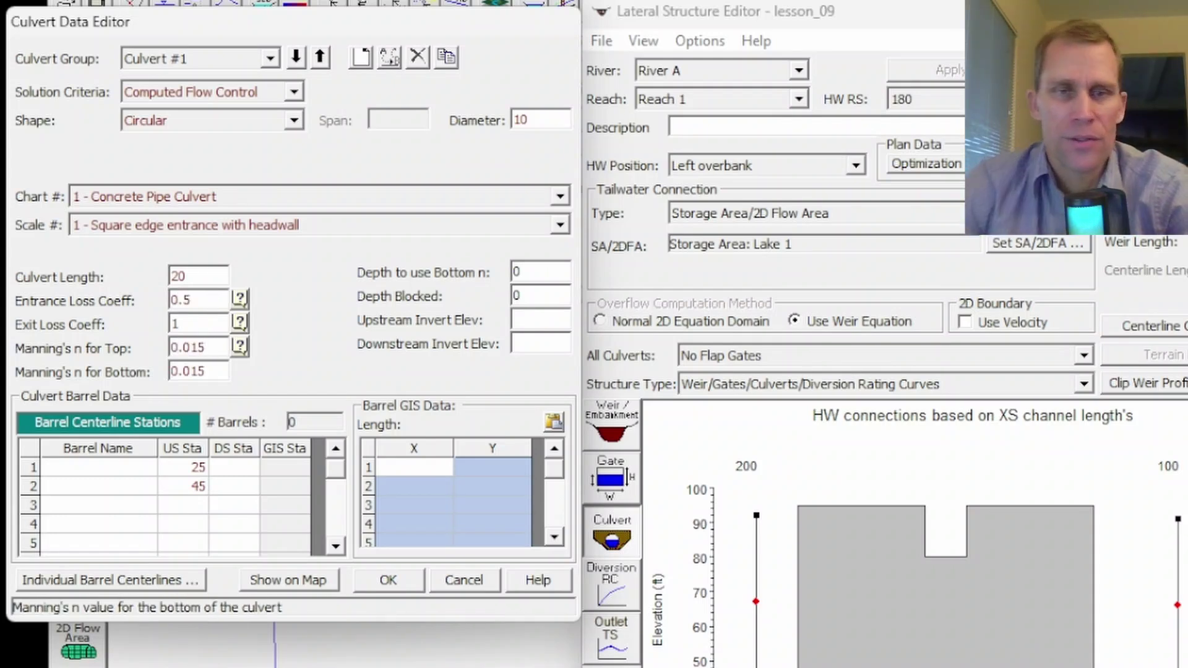
# Set the culvert's upstream and downstream invert elevations to 50 ft, and check the structure's position on the river schematic.
pyautogui.click(534, 320)
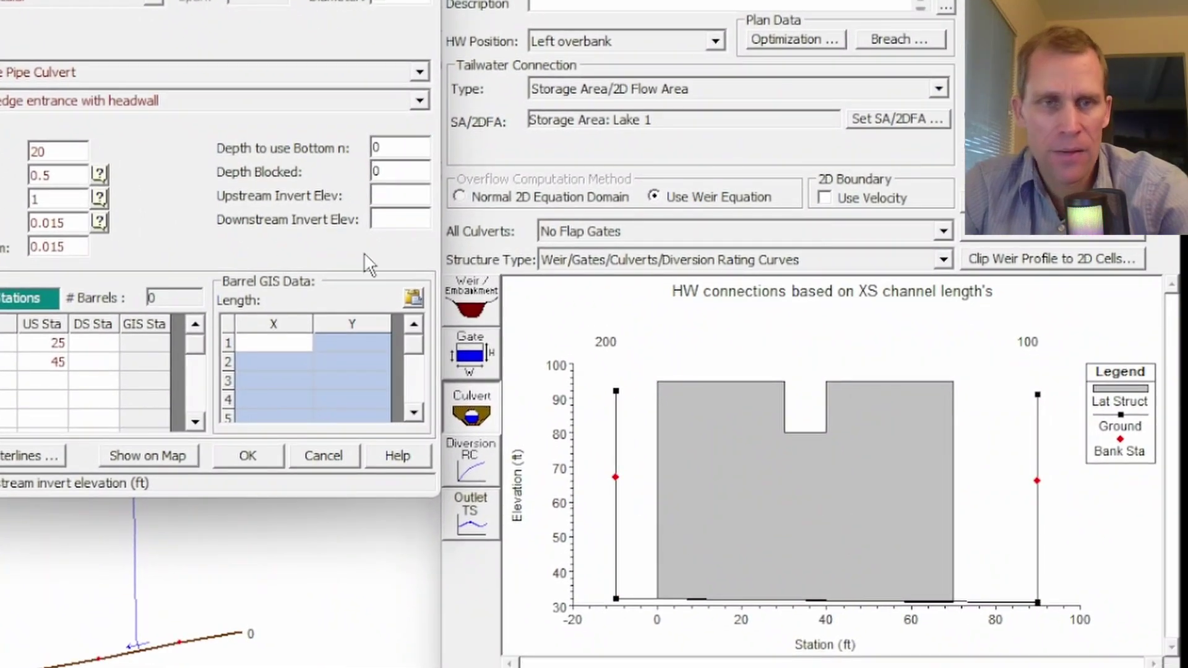
pyautogui.write('50')
pyautogui.click(398, 220)
pyautogui.write('50')
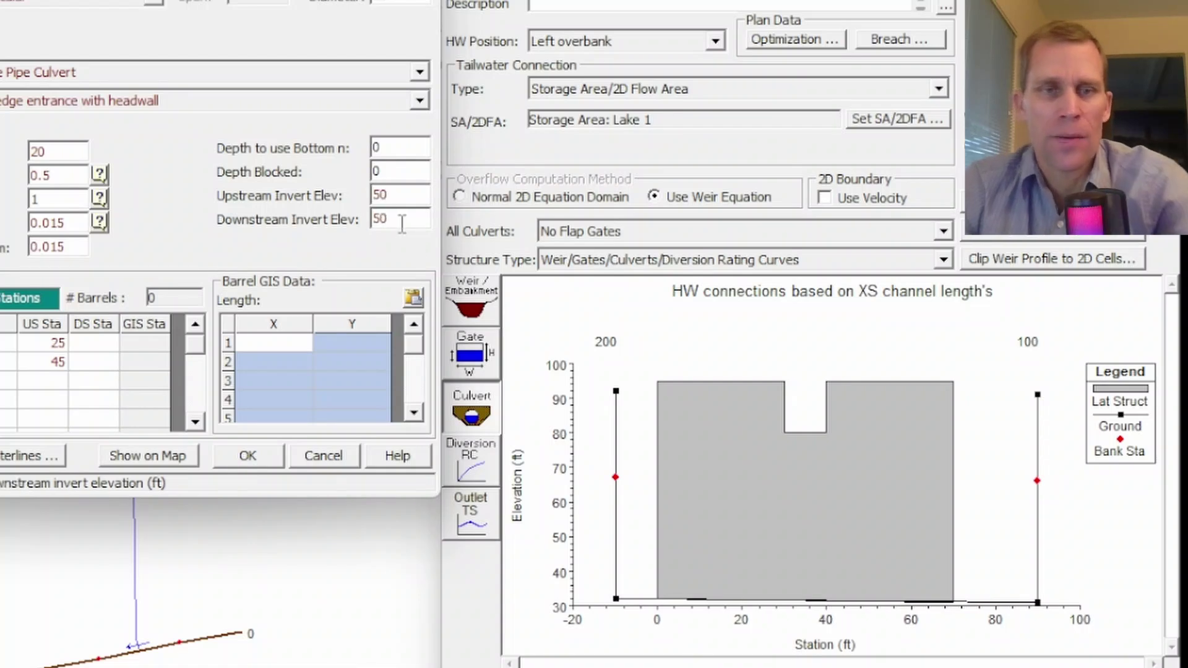
pyautogui.click(392, 195)
pyautogui.moveTo(266, 0); pyautogui.dragTo(1059, 0)
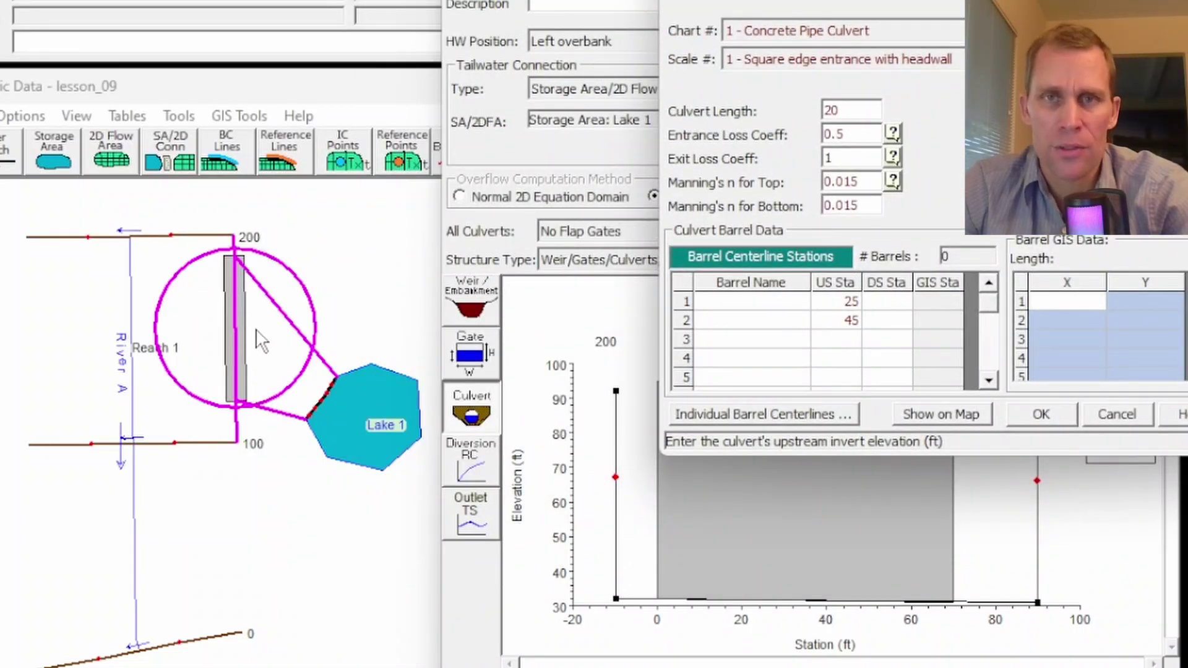
pyautogui.moveTo(928, 0); pyautogui.dragTo(62, 6)
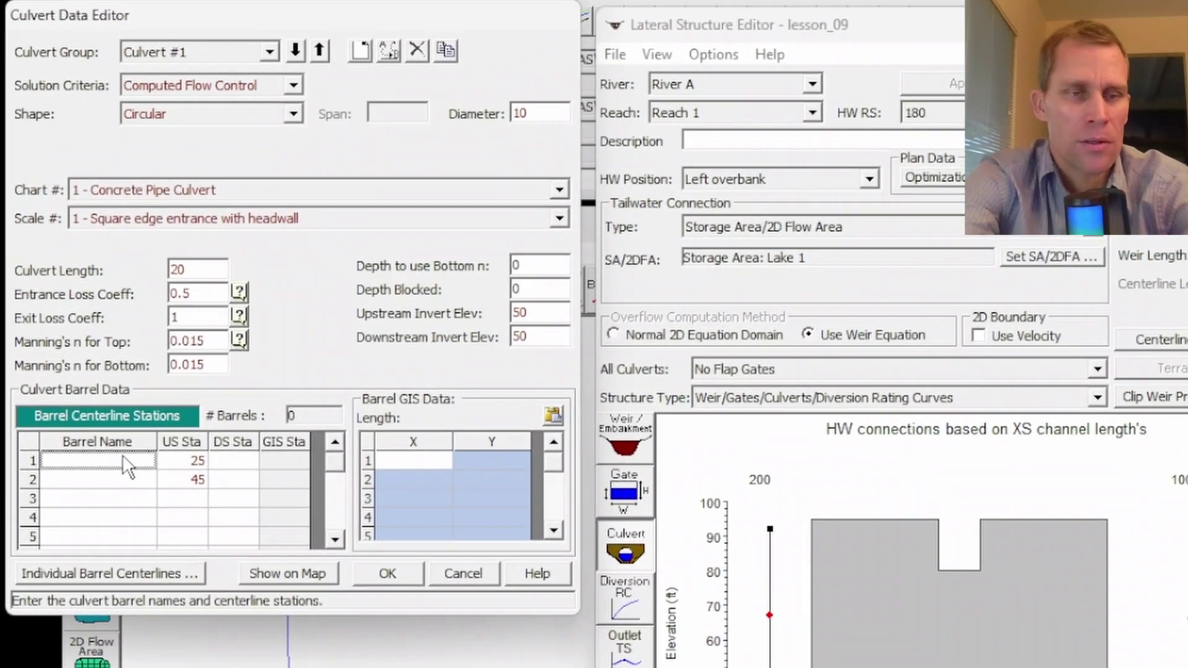
# Name the two barrels culvert1 and culvert2, and accept the culvert data for the lateral structure.
pyautogui.click(25, 365)
pyautogui.write('culvert')
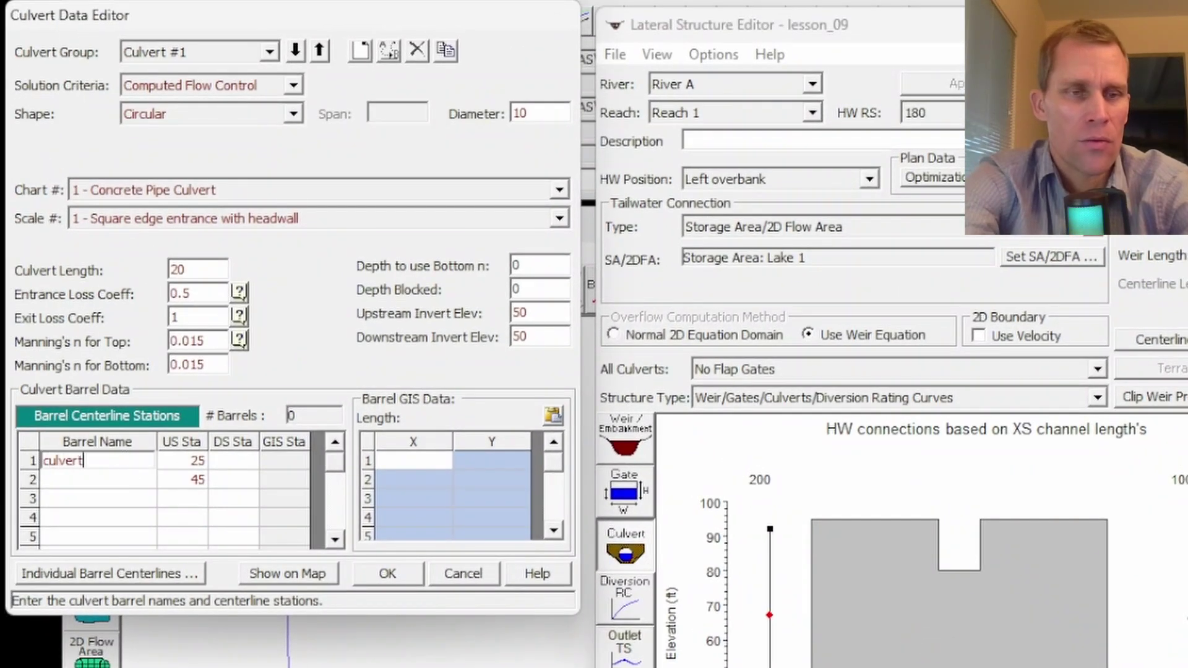
pyautogui.write('1')
pyautogui.press('Down')
pyautogui.write('culvert')
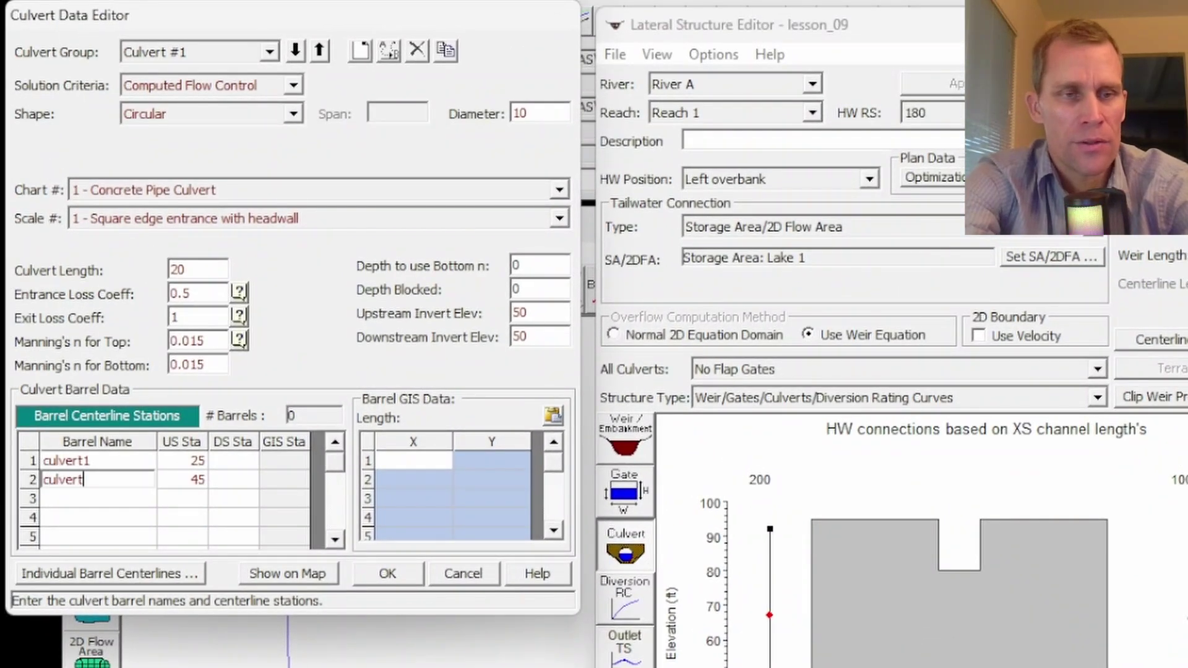
pyautogui.write('2')
pyautogui.click(387, 573)
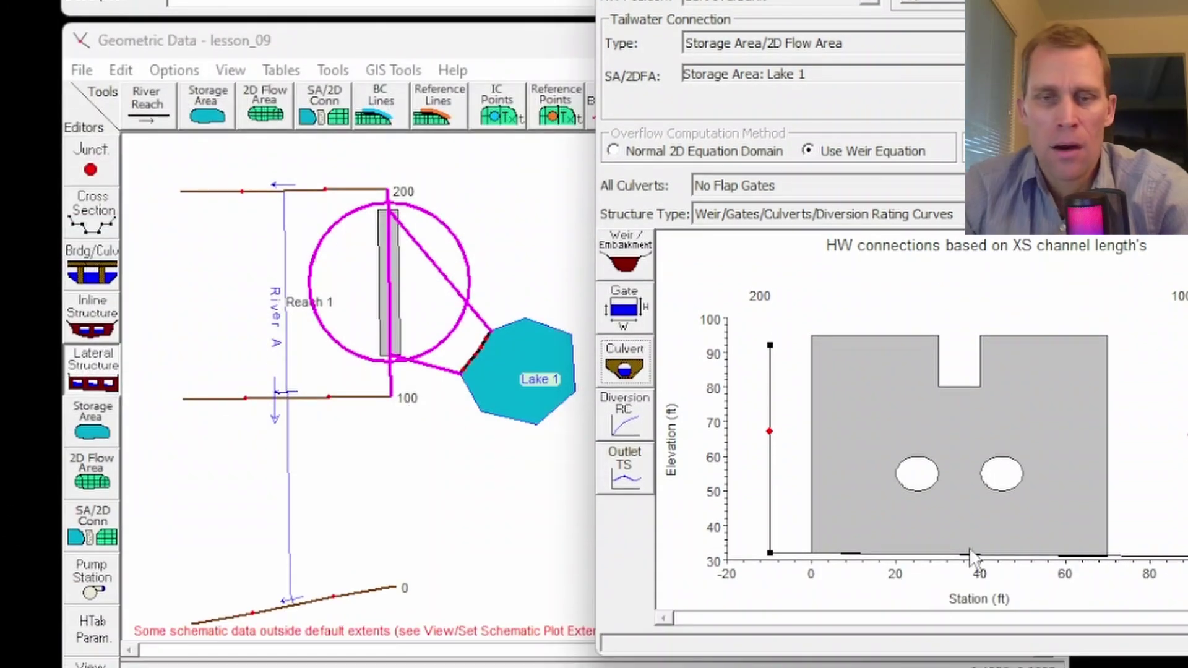